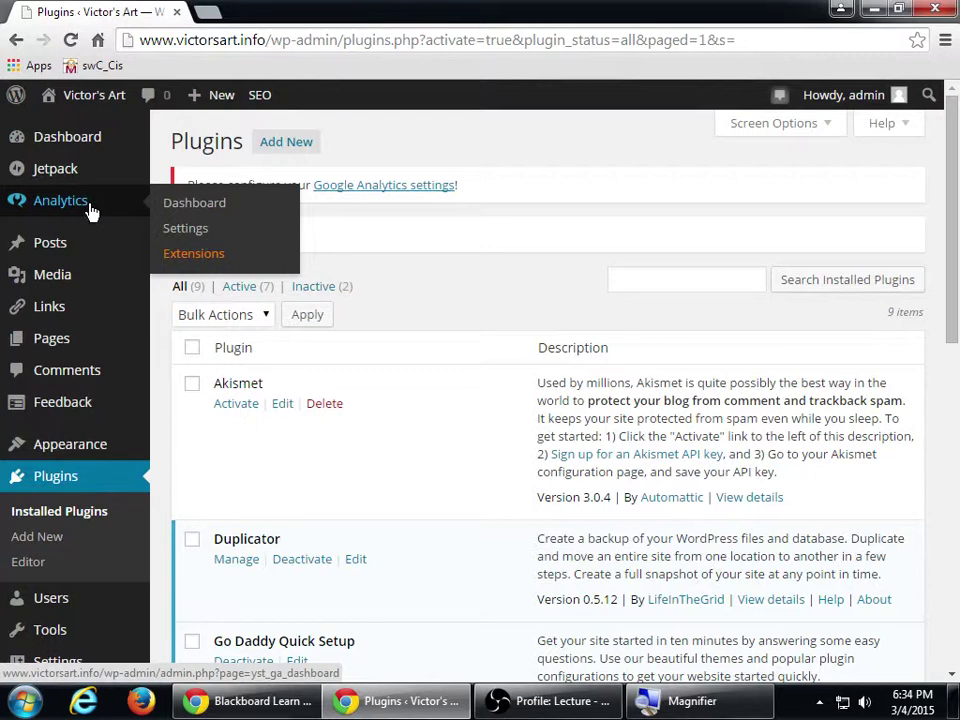
Step: Load google.com/webmasters in a new browser tab
key(ctrl+t)
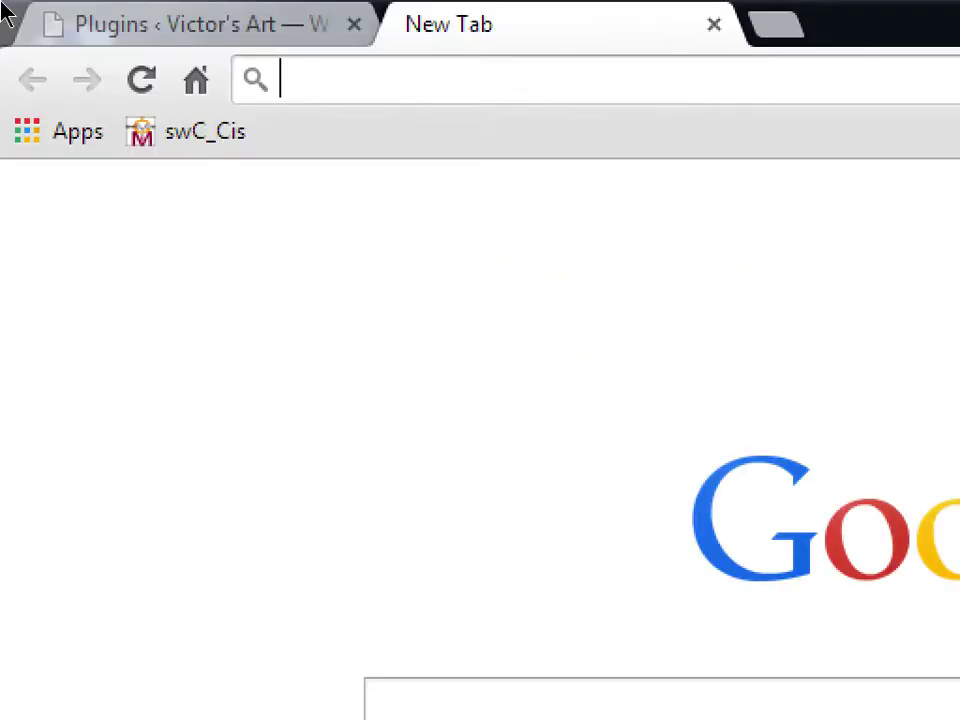
text(google.com/)
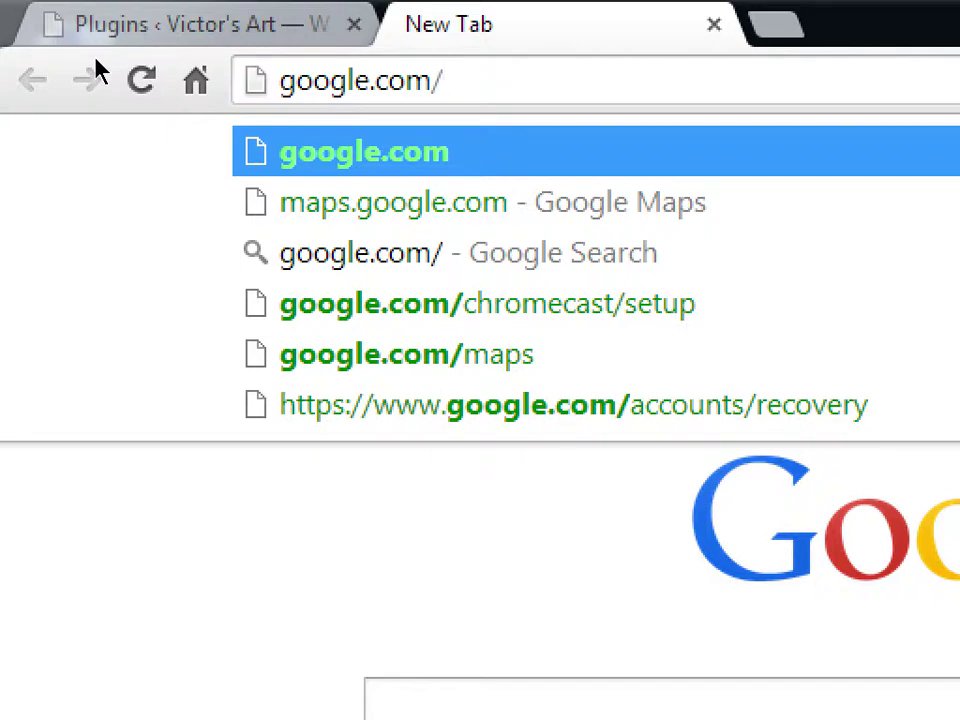
text(we)
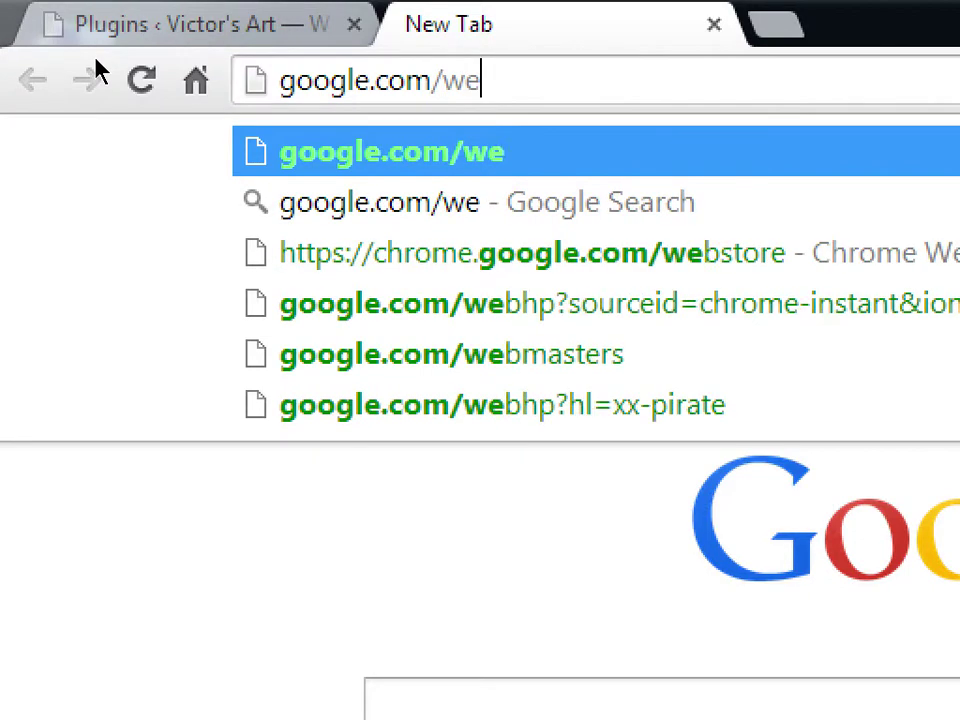
text(bmasters)
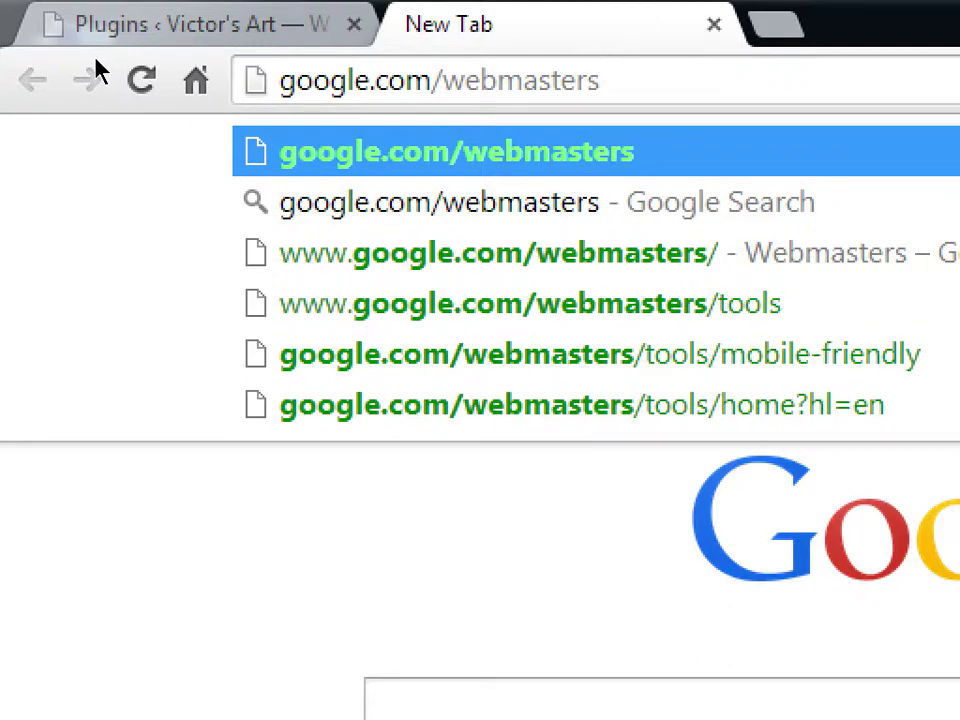
key(Return)
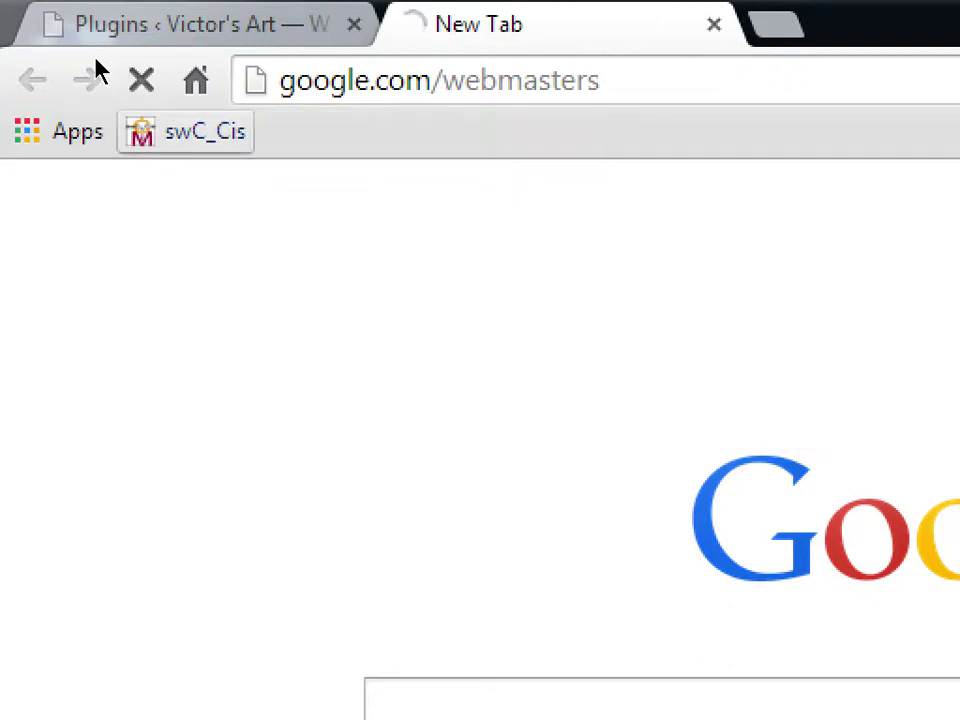
key(ctrl+l)
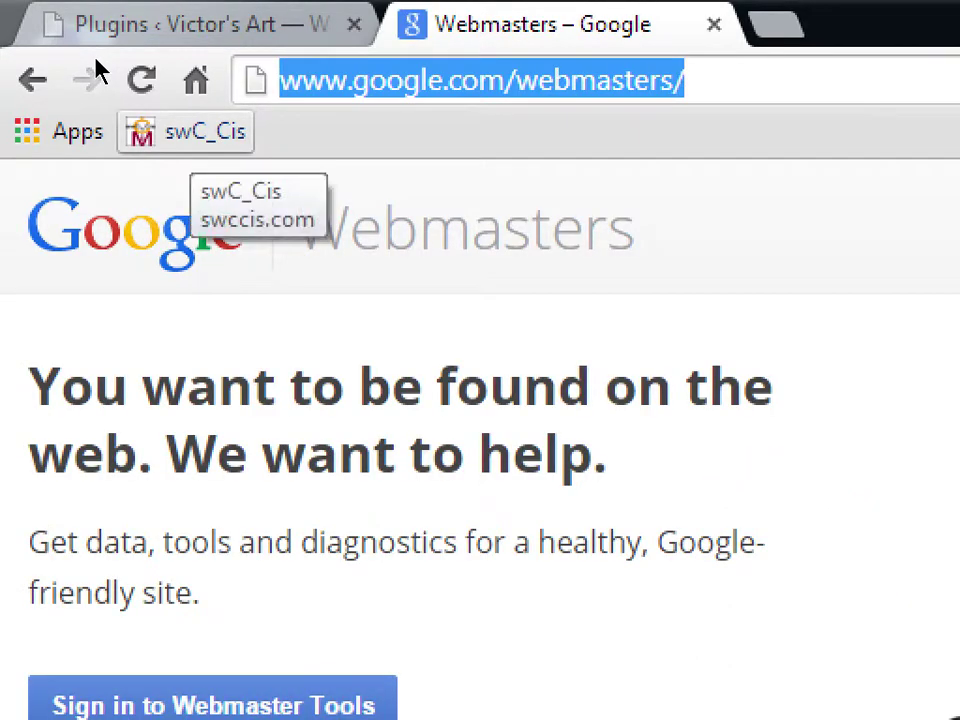
key(End)
key(Home)
key(Delete)
key(Delete)
key(Delete)
key(Delete)
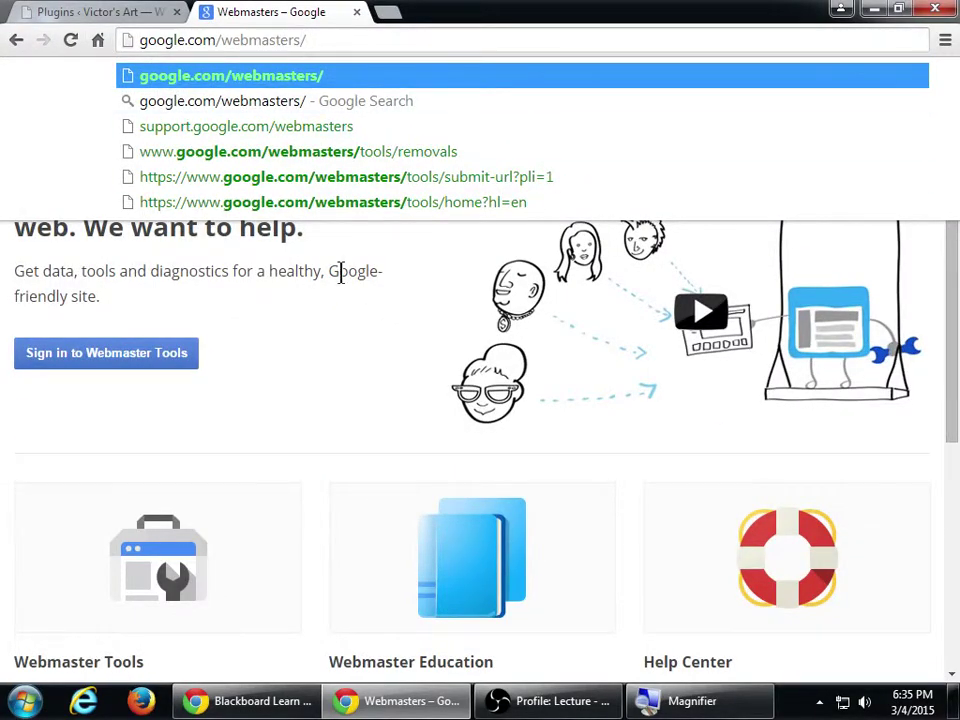
click(338, 408)
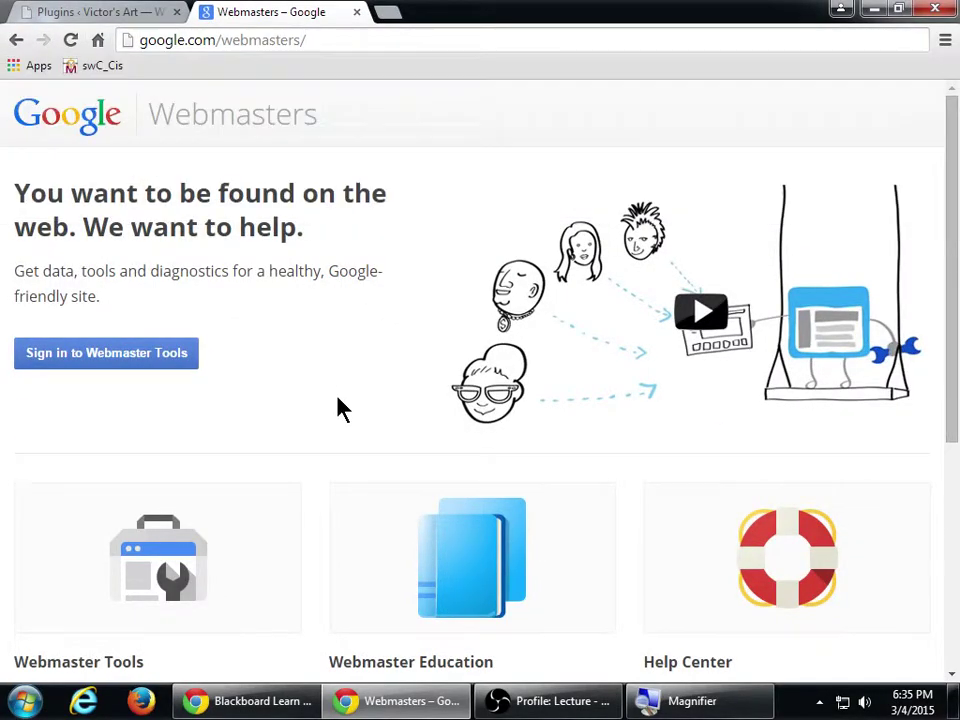
Step: Go to the Webmaster Tools sign-in, untick Stay signed in and enter the account e-mail
click(155, 370)
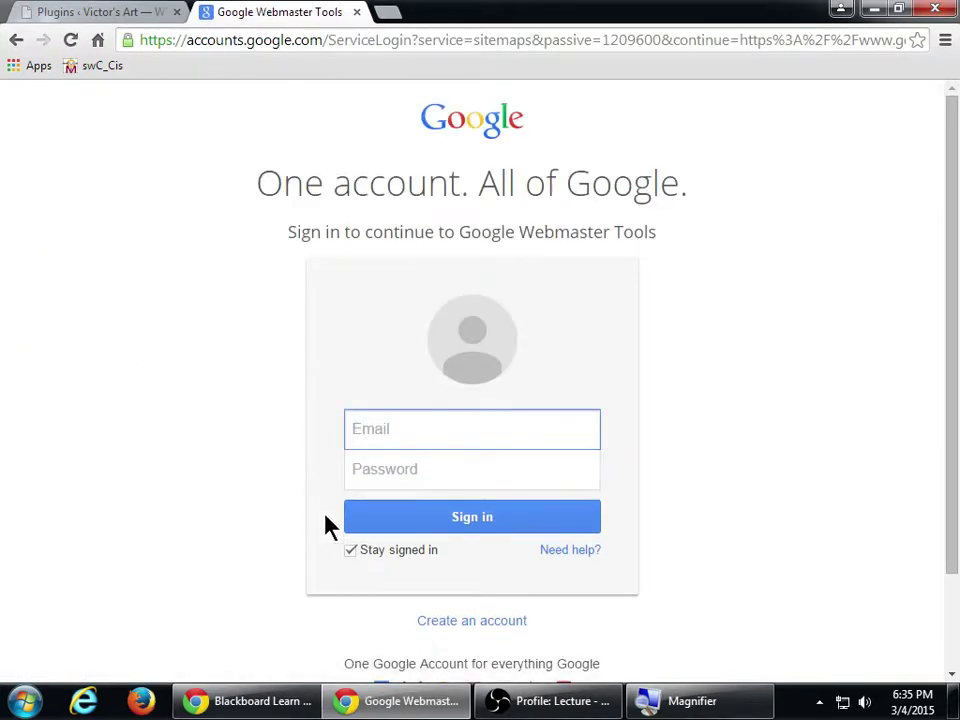
click(350, 550)
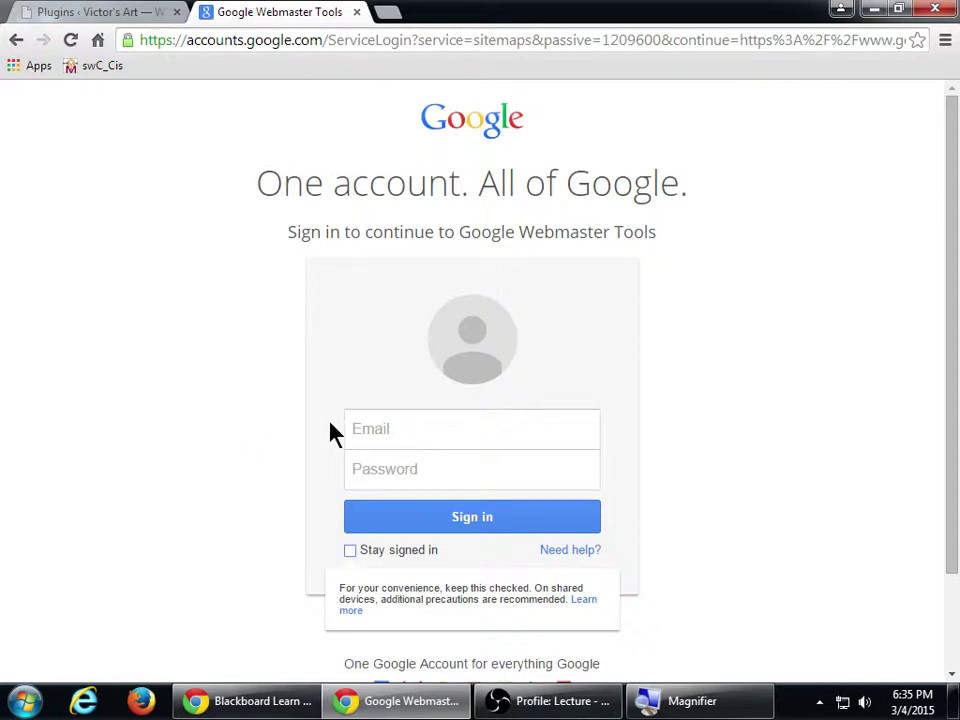
click(356, 432)
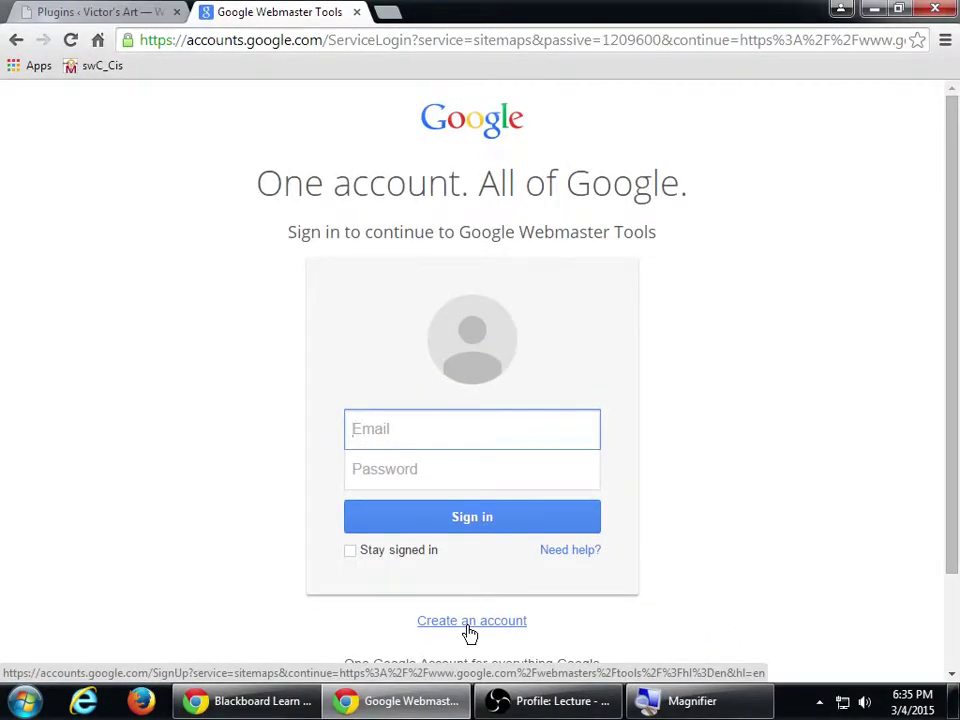
Step: Rearrange the browser and recorder windows and hide the monitor from the recording
double_click(675, 11)
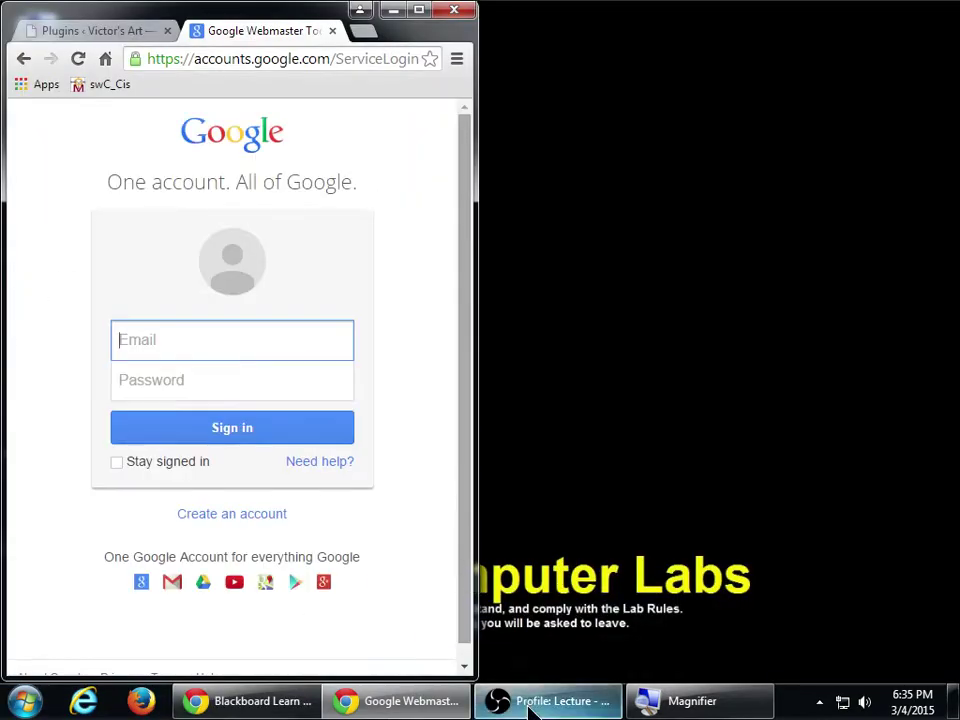
click(549, 701)
drag(505, 76, 809, 89)
click(724, 517)
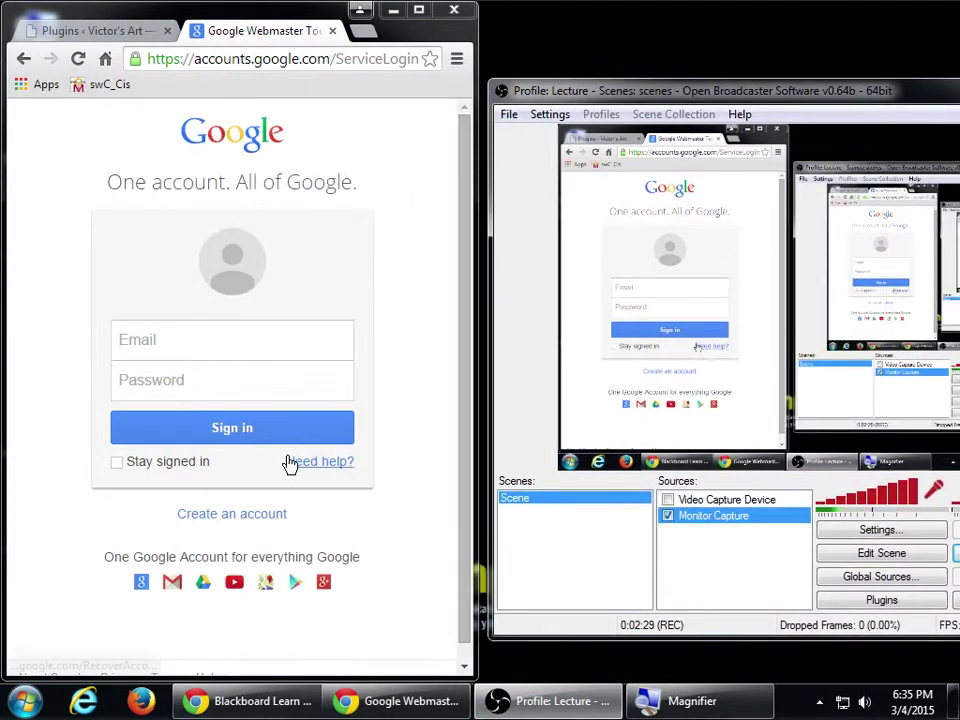
click(668, 516)
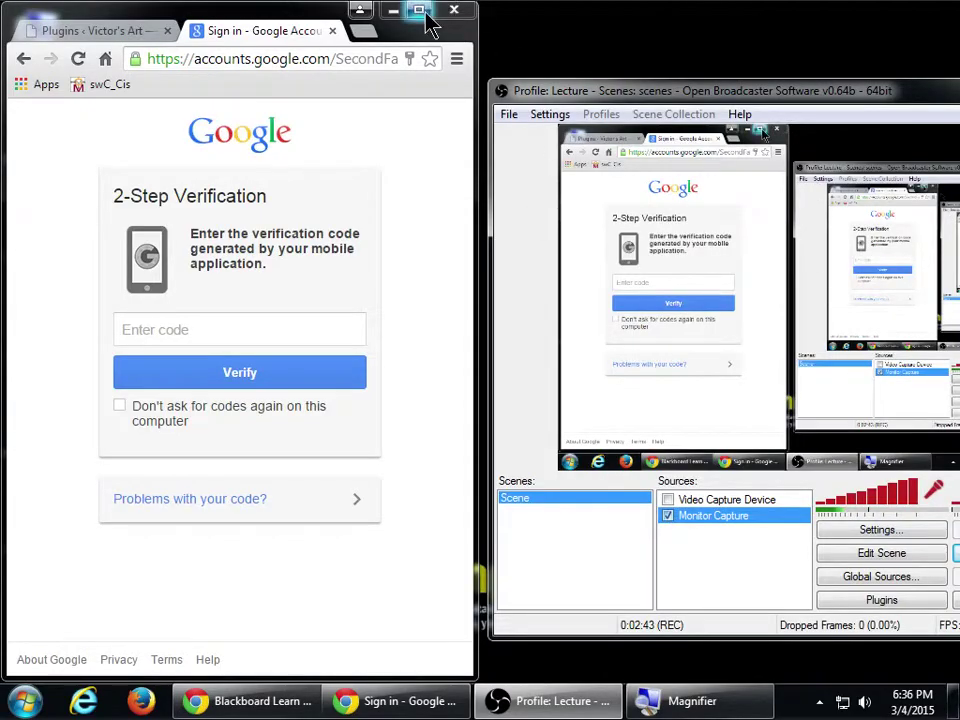
Step: Restore the browser to full screen and submit the 2-Step Verification code
click(422, 11)
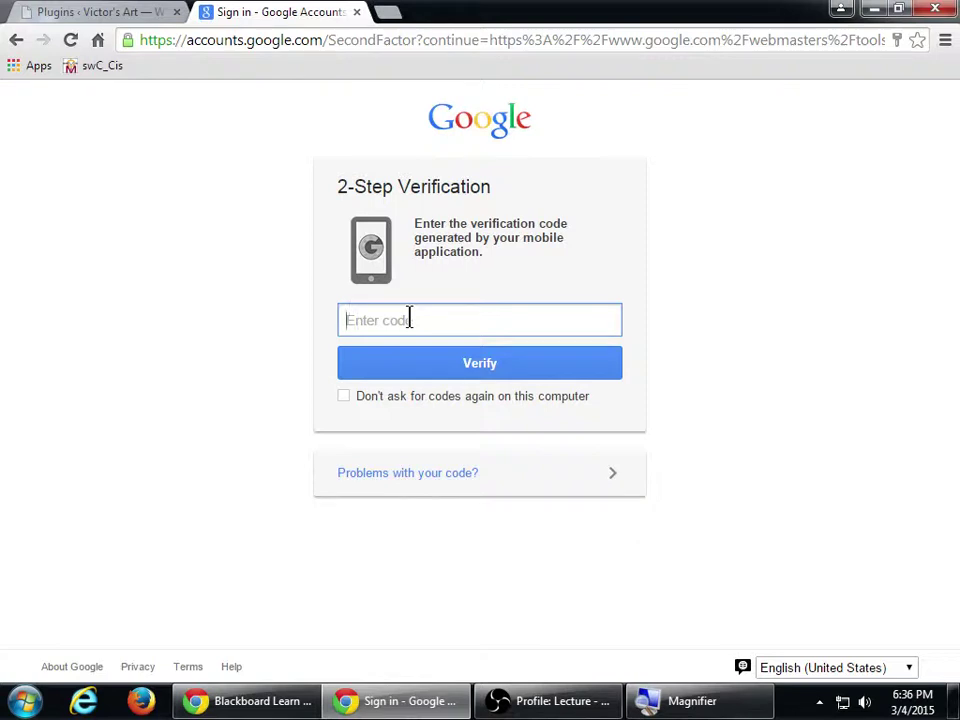
key(Return)
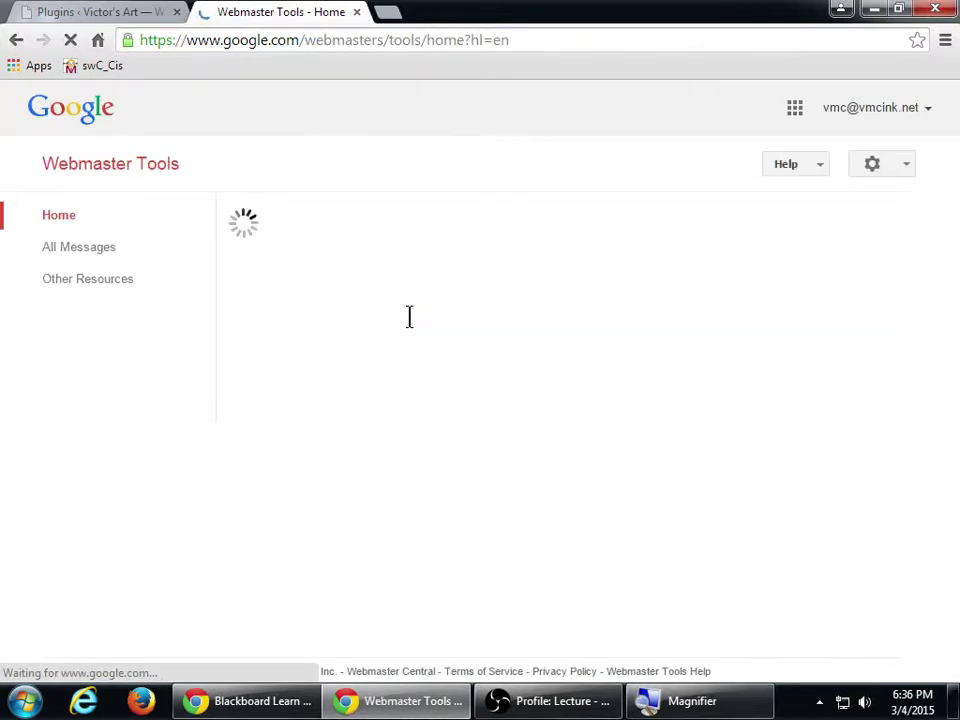
Step: Add victorsart.info as a new site and continue past the Add a site dialog
scroll(433, 349, down, 2)
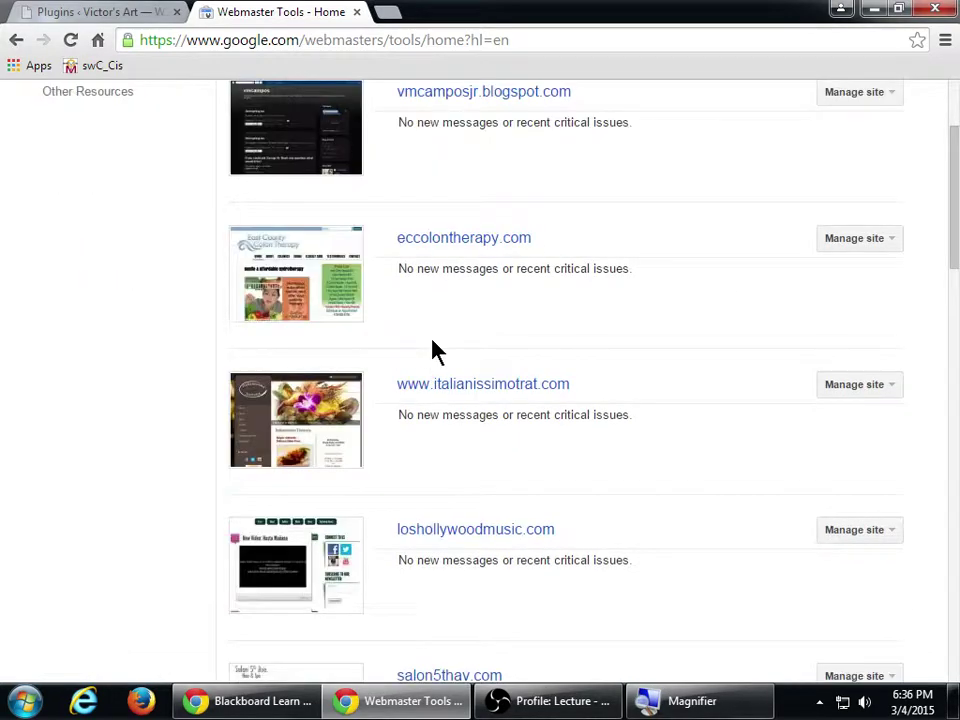
drag(954, 240, 955, 225)
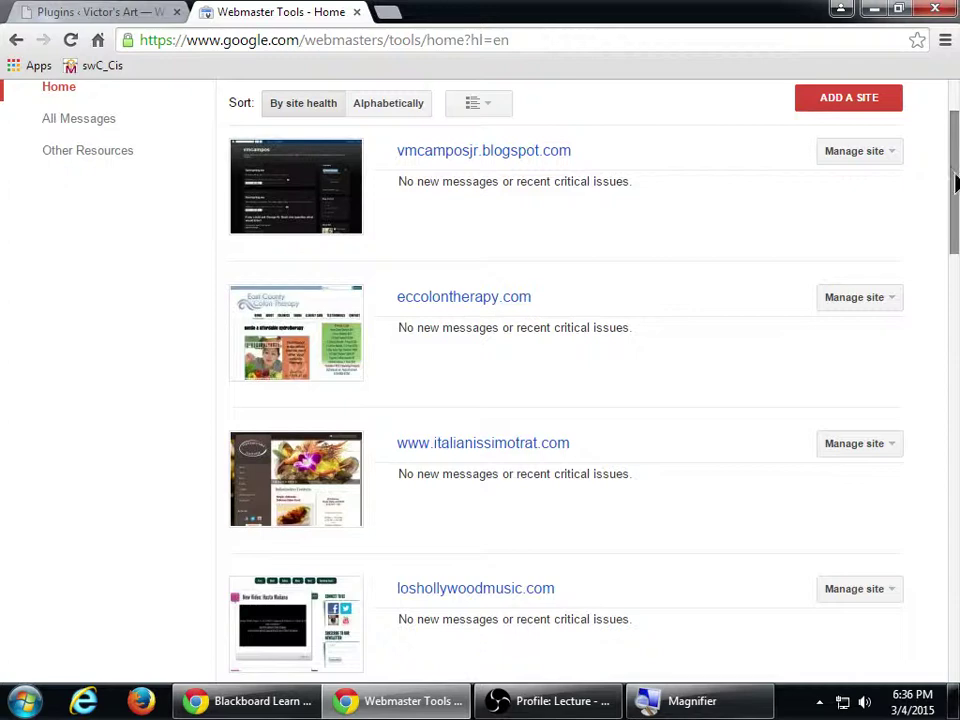
click(834, 100)
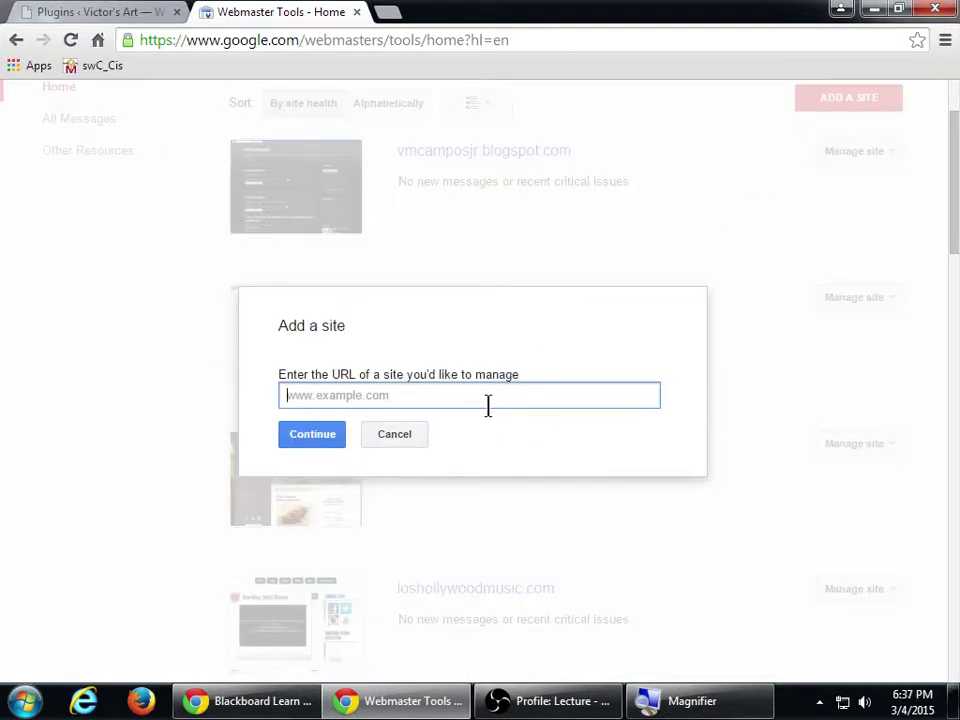
text(vic)
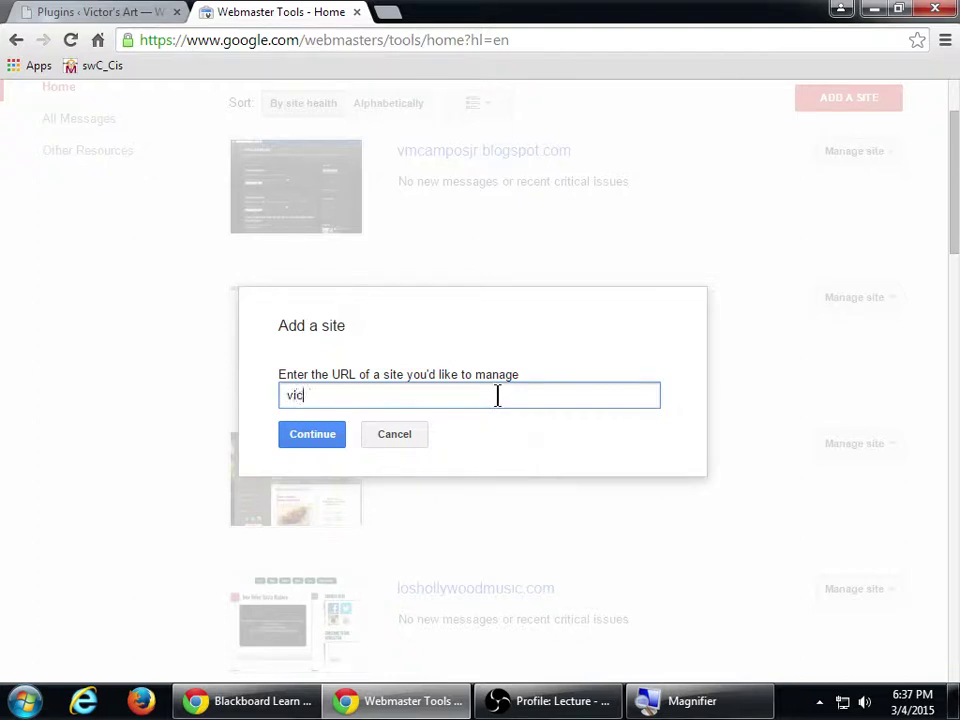
text(torsart.info)
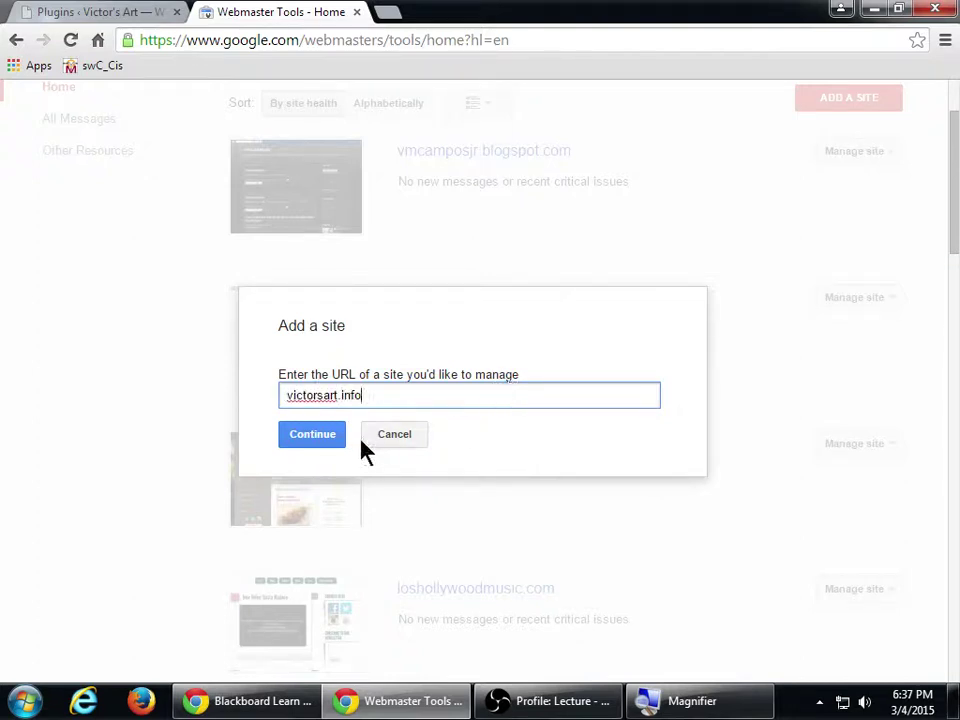
click(318, 449)
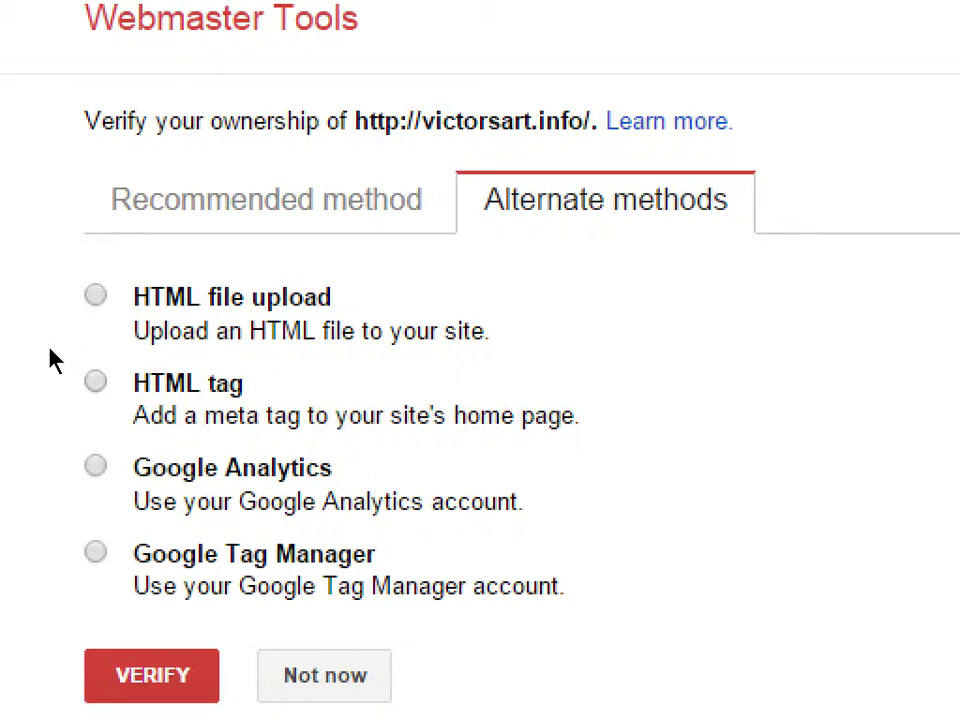
Step: Choose the HTML tag verification method and copy its google-site-verification meta tag
click(95, 381)
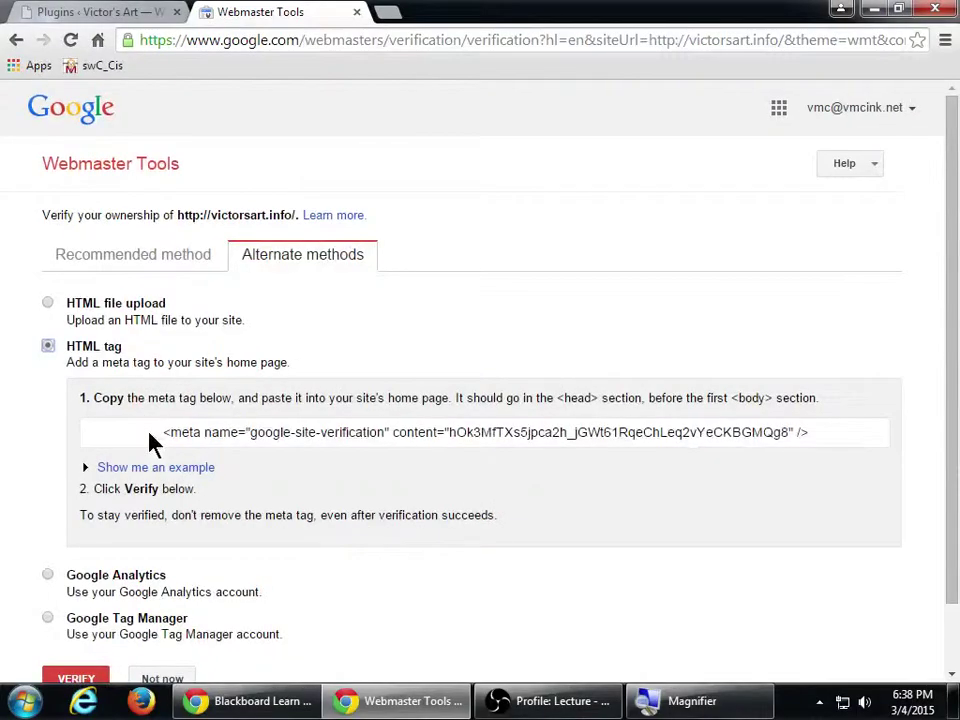
drag(162, 432, 816, 430)
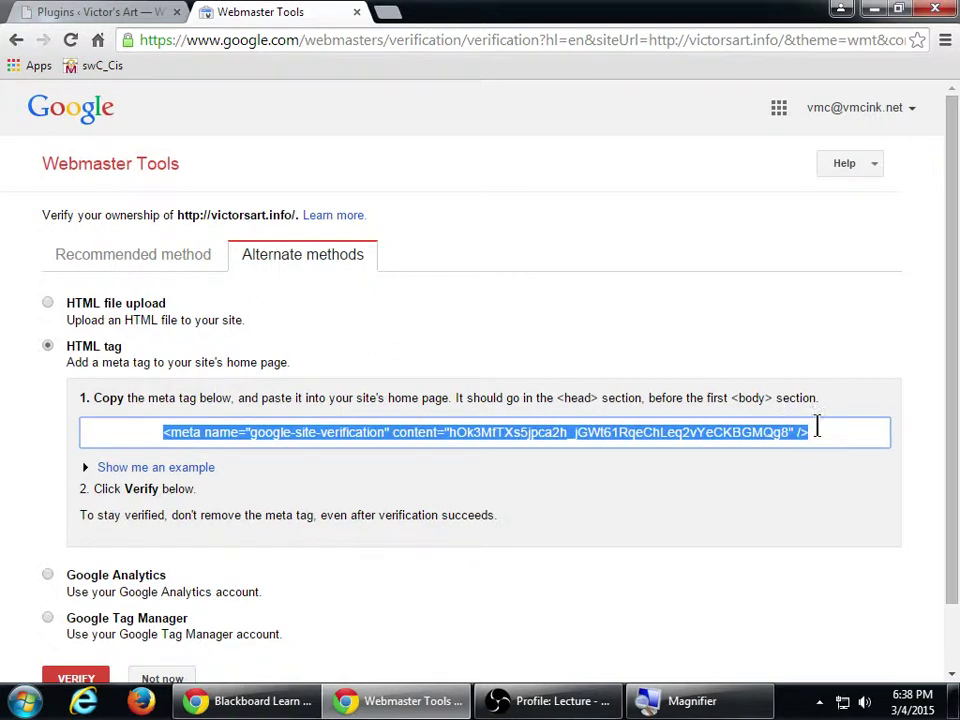
right_click(775, 437)
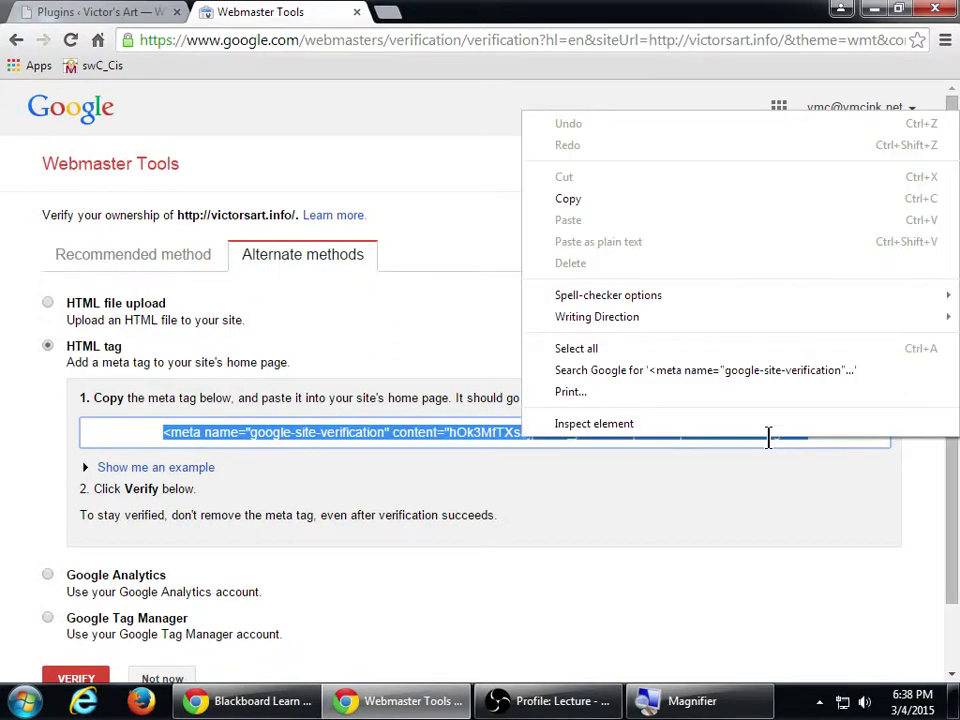
click(594, 214)
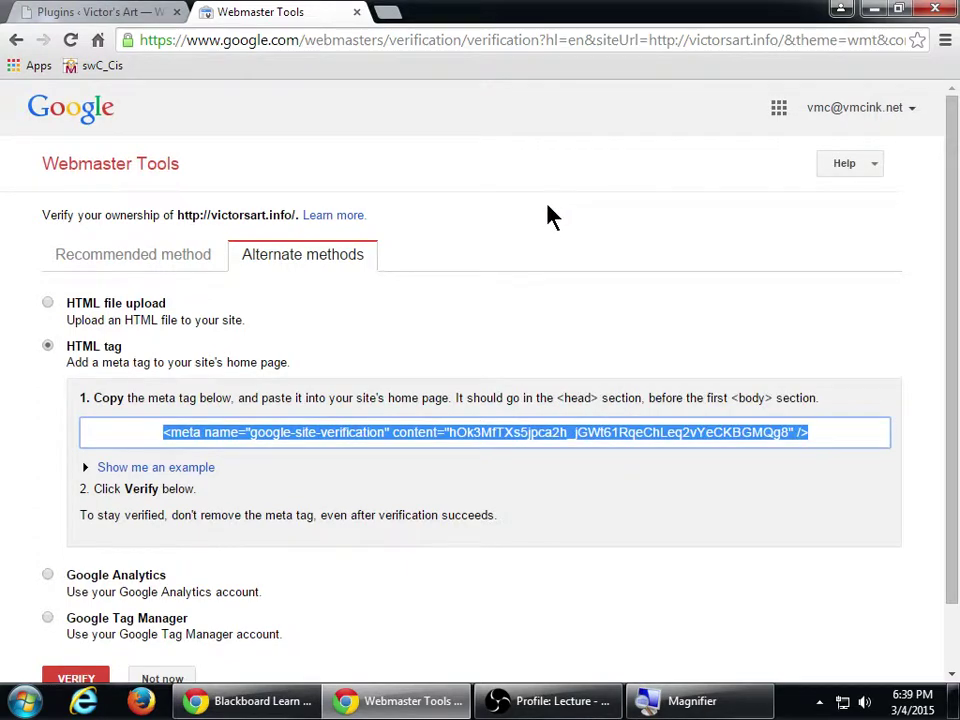
Step: Switch to the Victor's Art WordPress admin and open Tools > Available Tools
click(78, 22)
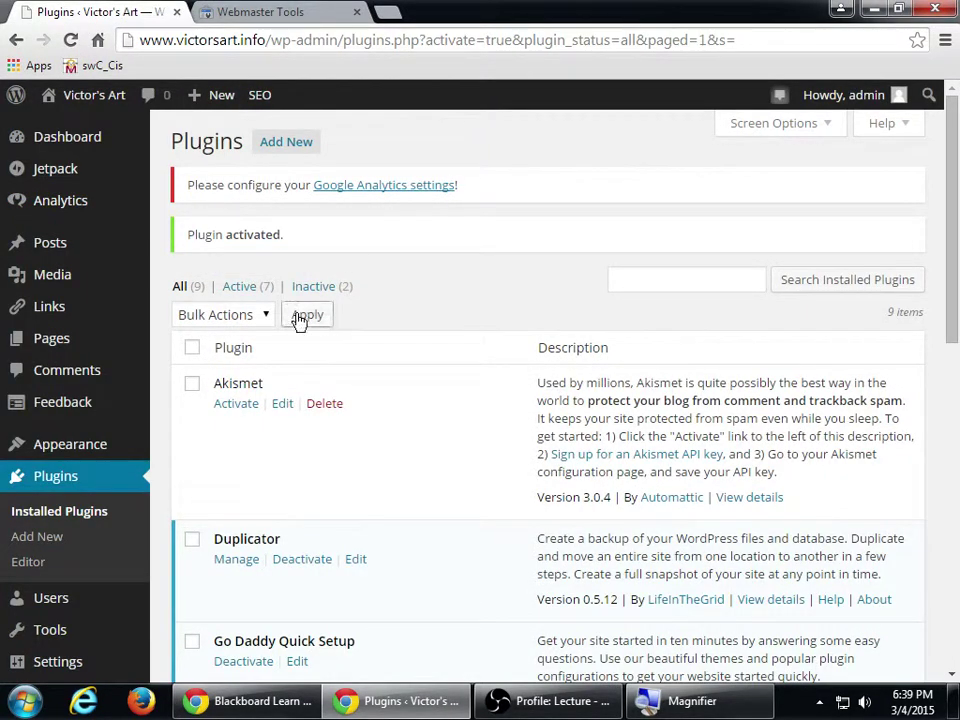
mouse_move(130, 634)
scroll(130, 634, down, 2)
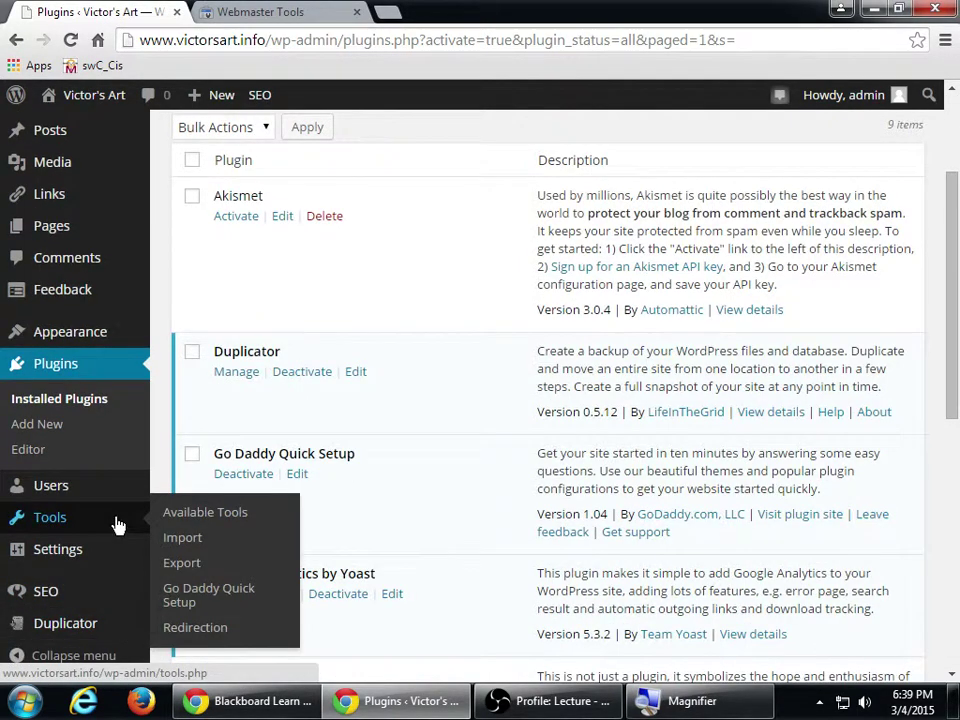
click(192, 517)
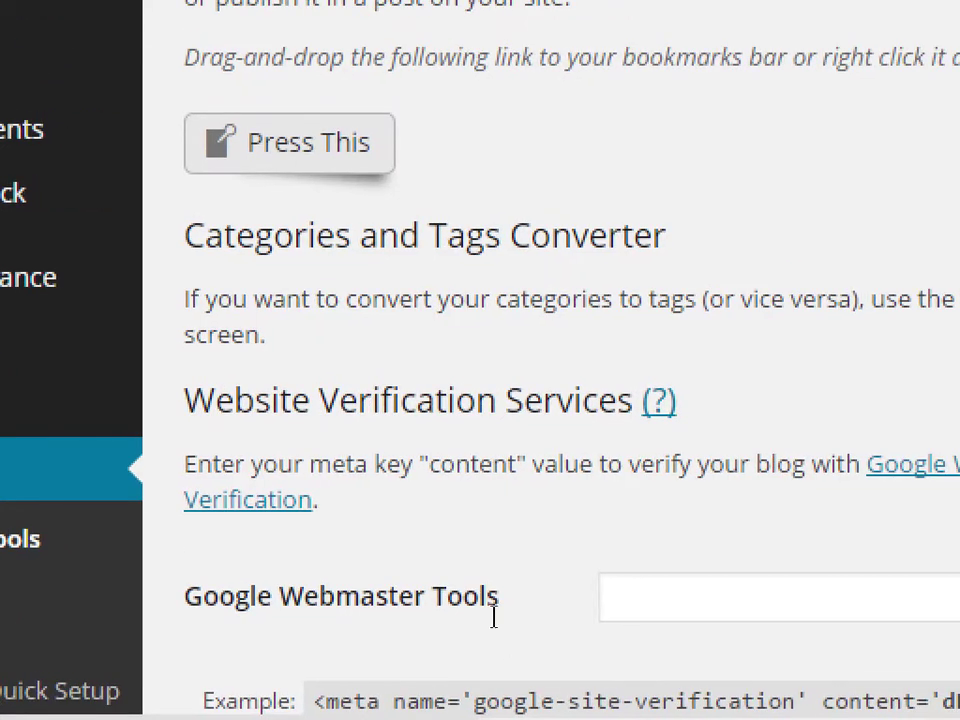
Step: Paste the meta tag as plain text into the Google Webmaster Tools field and save changes
right_click(790, 625)
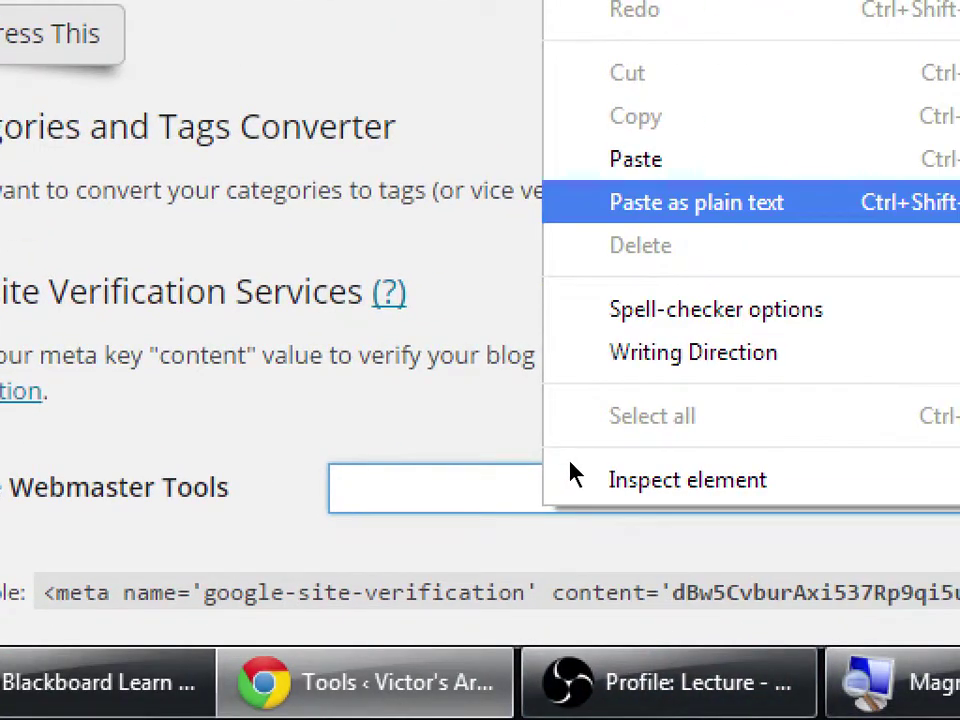
click(860, 217)
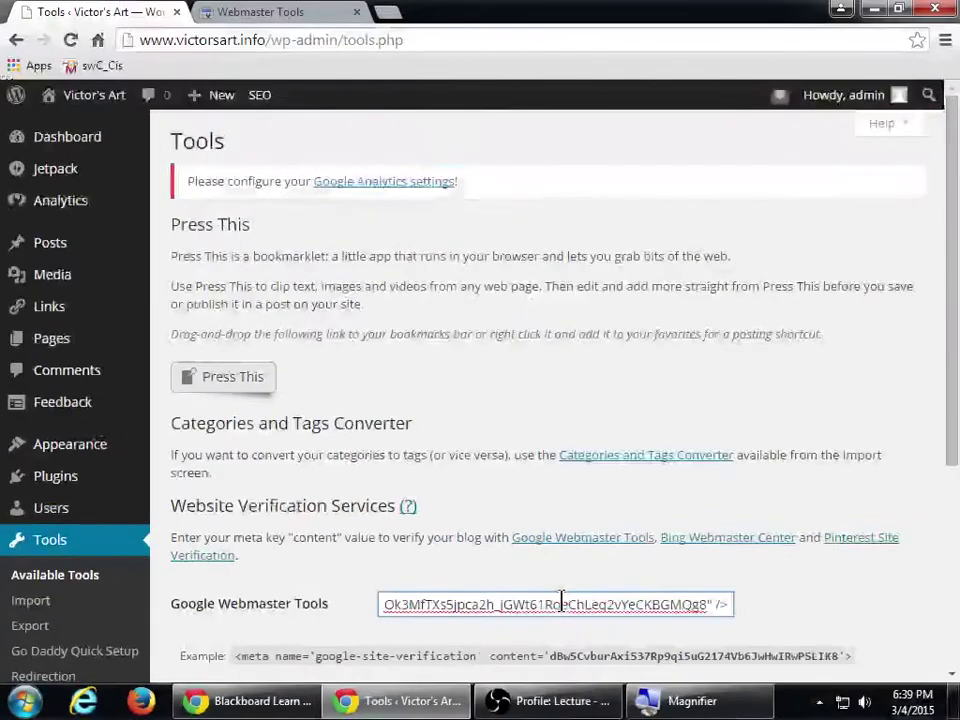
scroll(561, 601, down, 3)
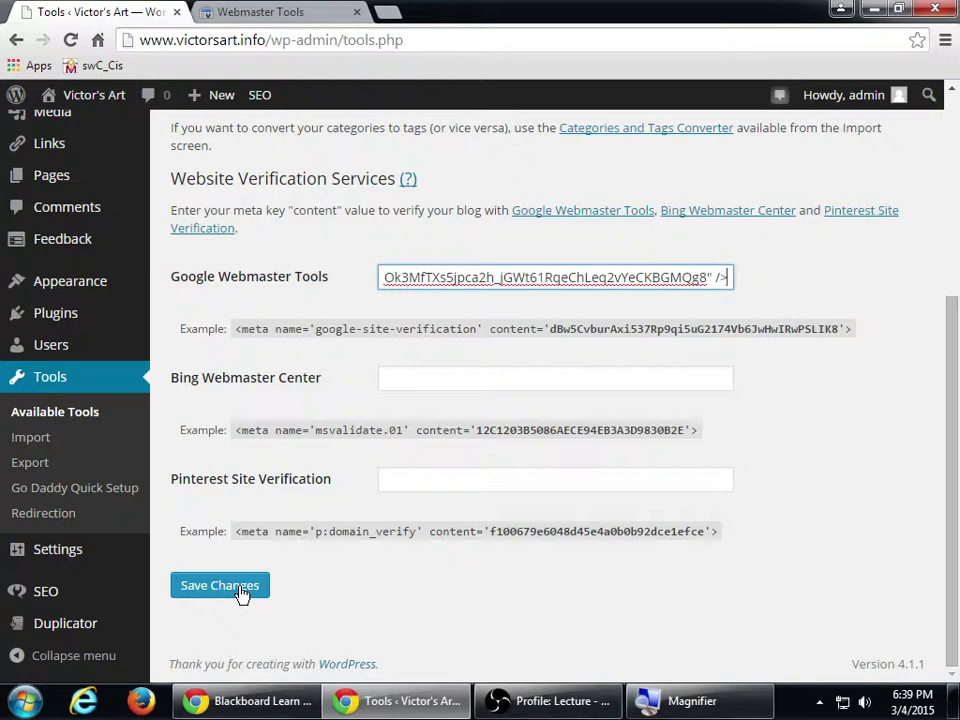
click(241, 594)
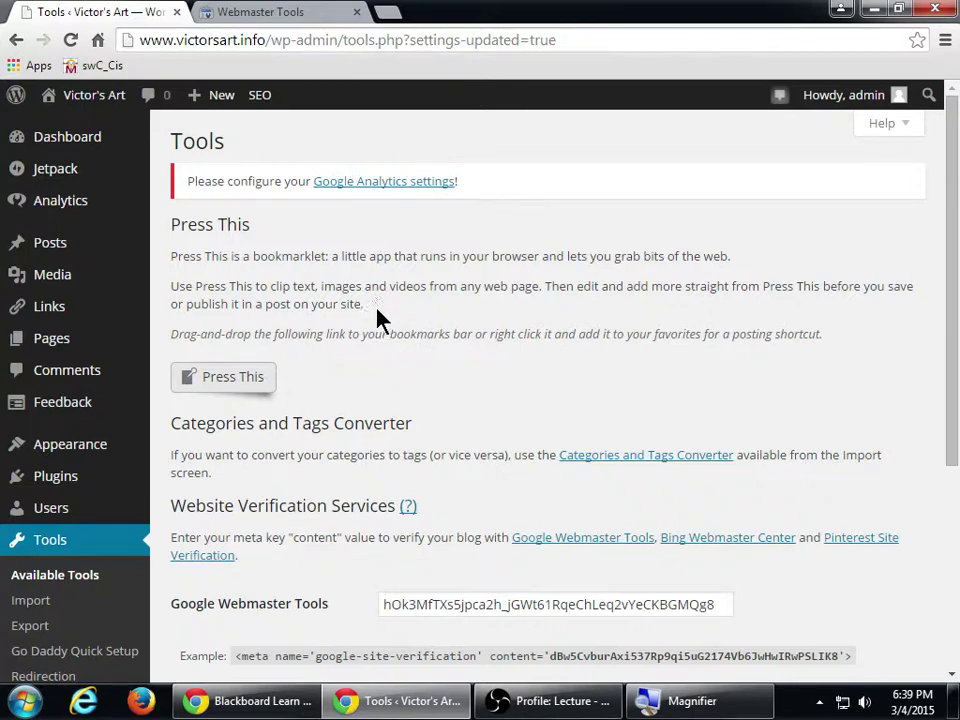
scroll(381, 360, down, 3)
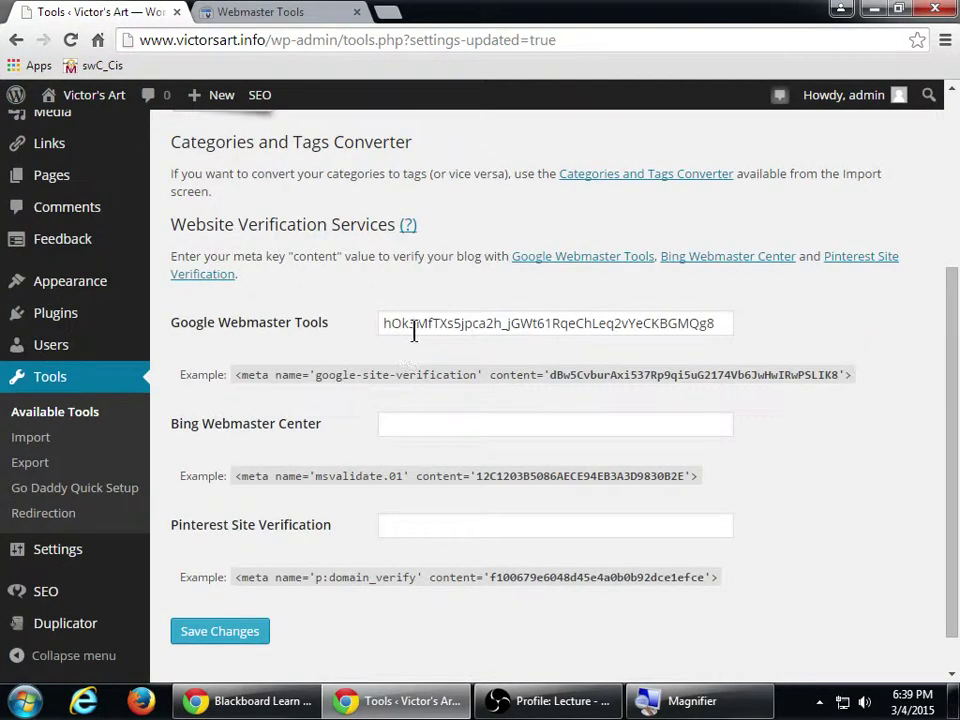
click(413, 333)
Step: Return to the Webmaster Tools verification page and verify ownership of victorsart.info
click(272, 11)
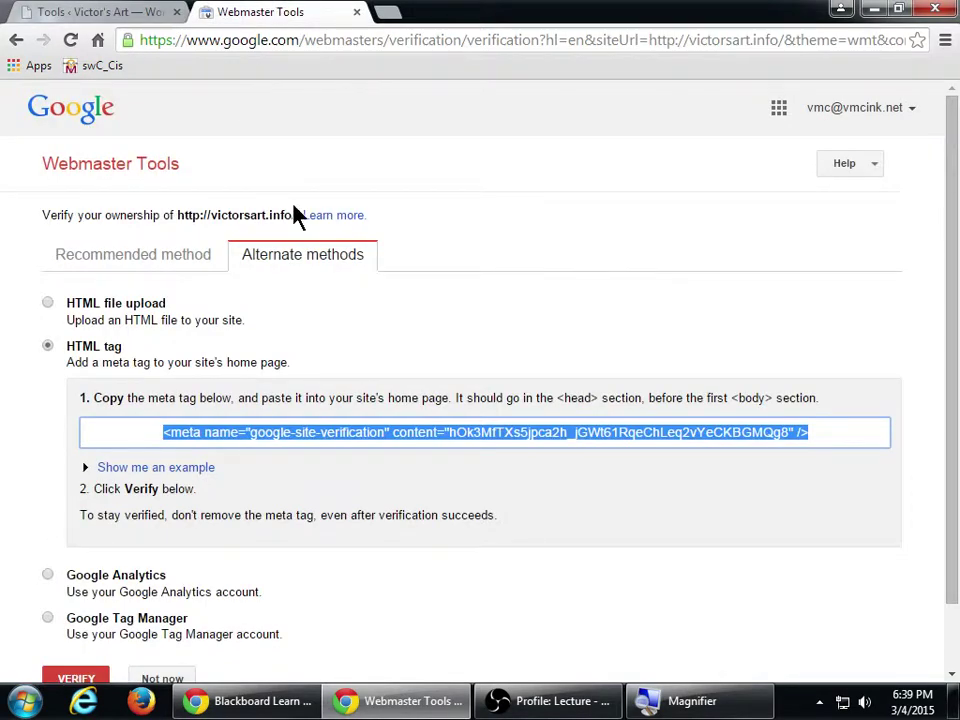
scroll(297, 215, down, 1)
click(88, 612)
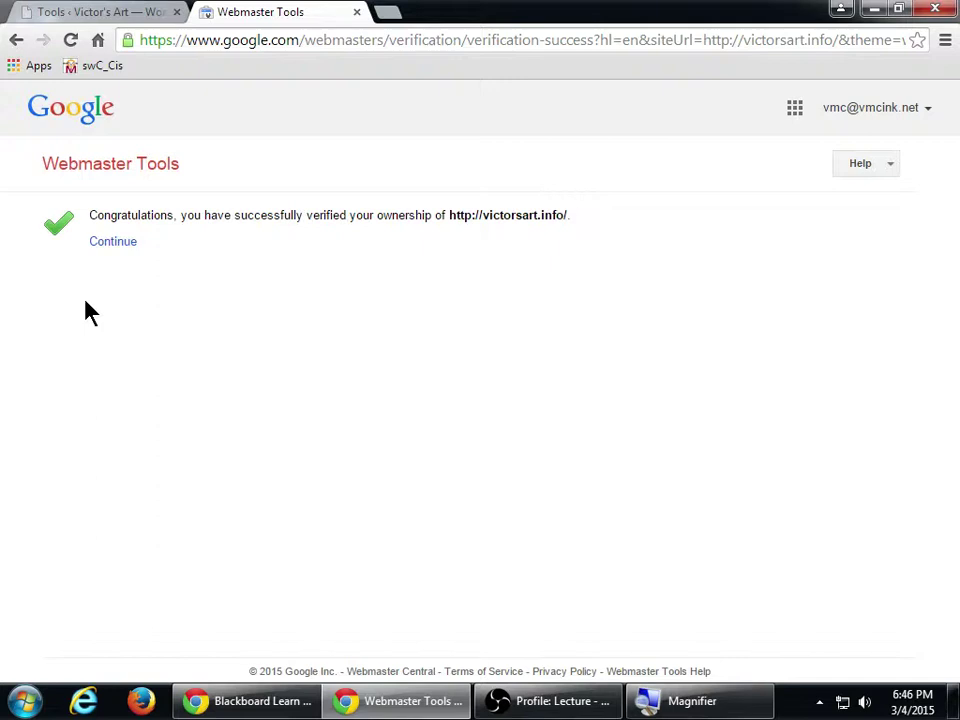
click(118, 11)
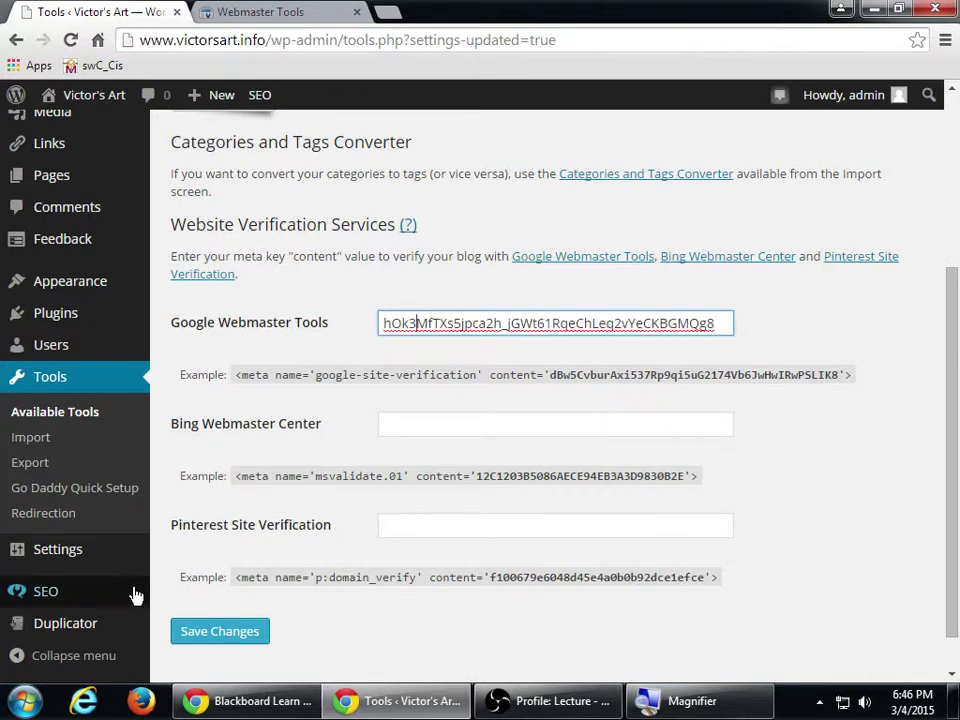
mouse_move(127, 600)
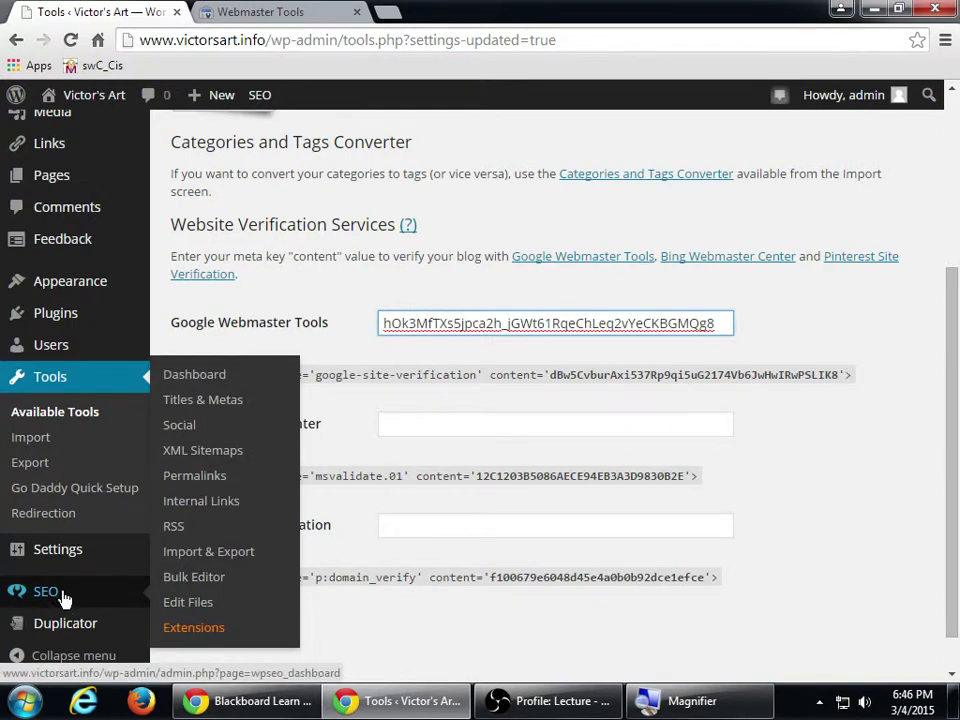
ctrl+click(226, 383)
key(ctrl+Tab)
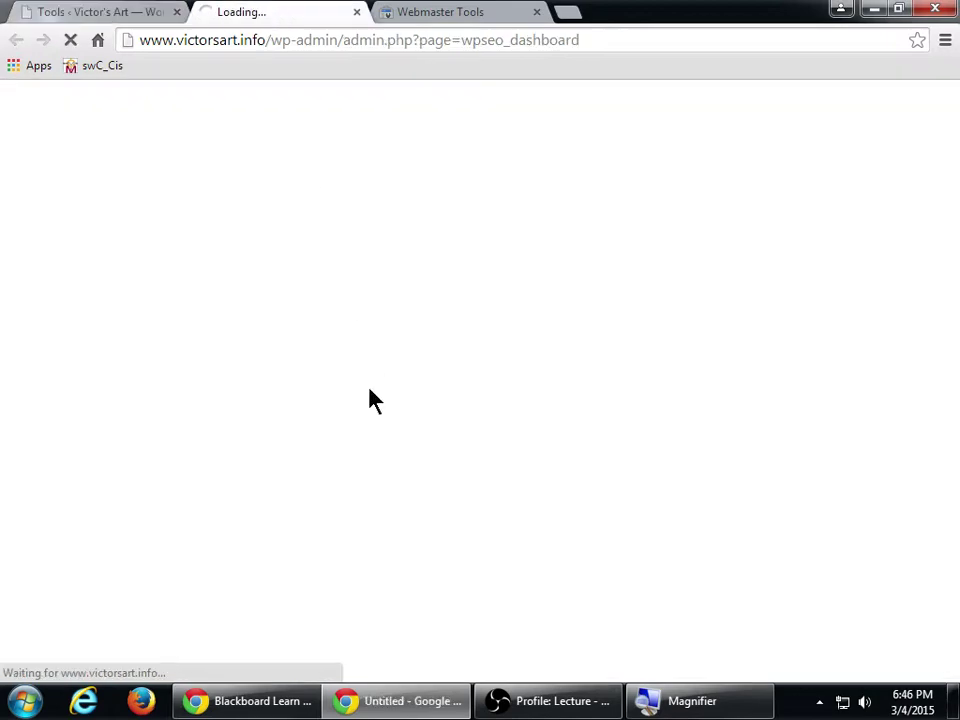
scroll(375, 540, down, 4)
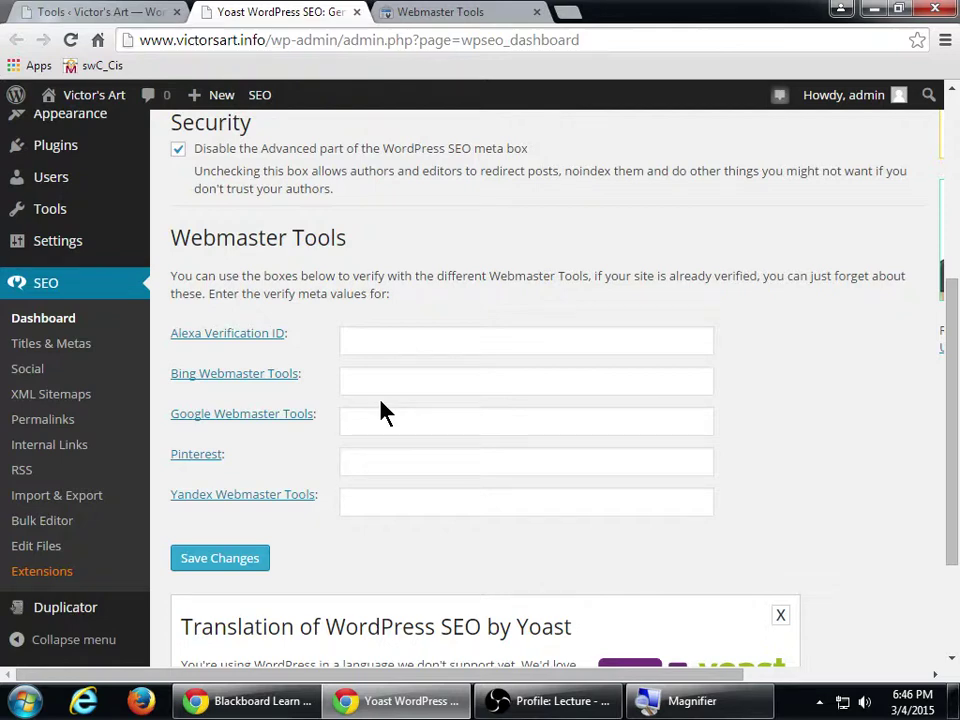
key(ctrl+w)
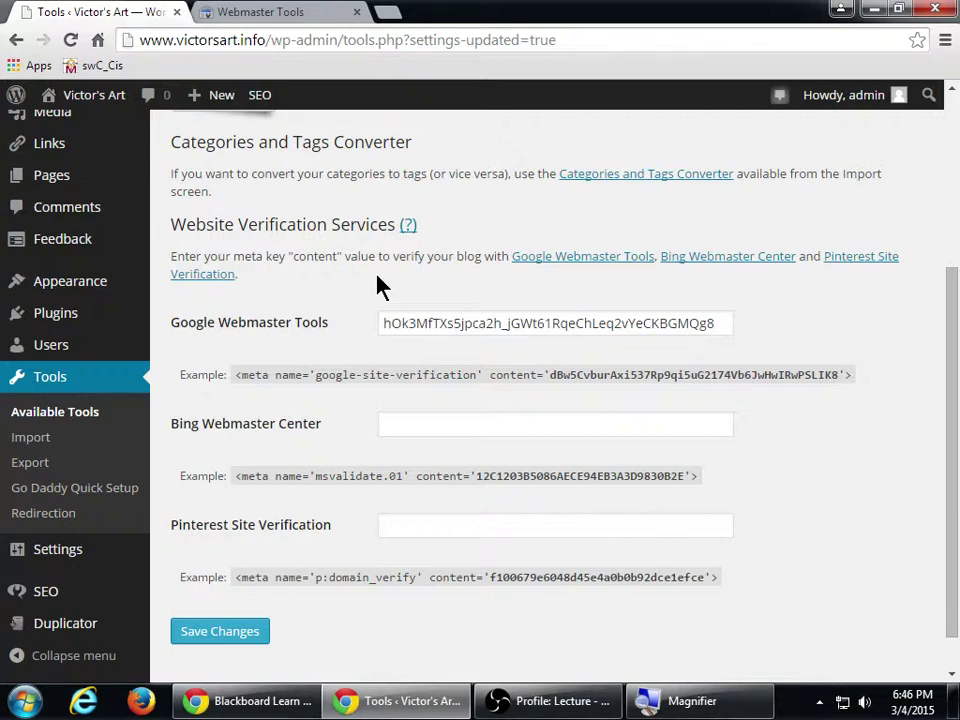
key(ctrl+Tab)
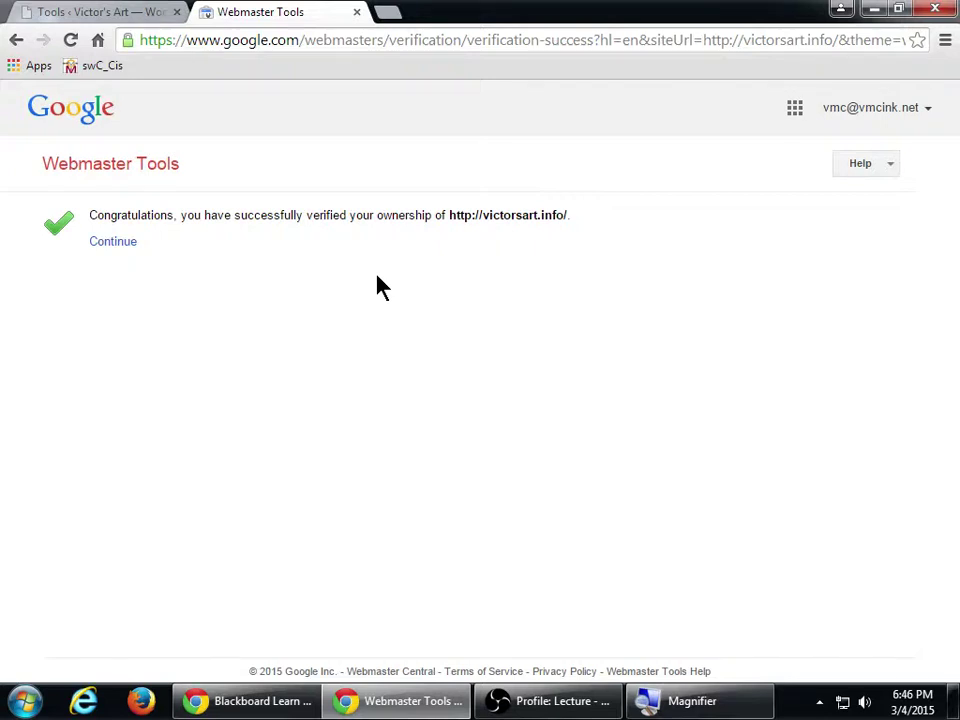
Step: Continue to the victorsart.info Site Dashboard and zoom the page out two levels
click(127, 247)
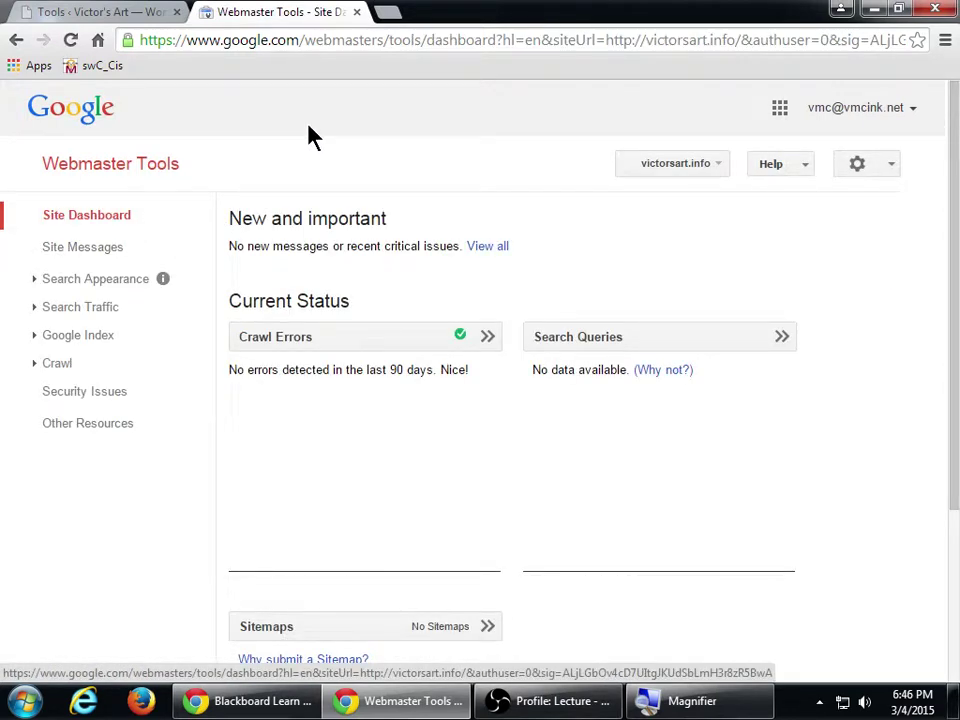
key(ctrl+minus)
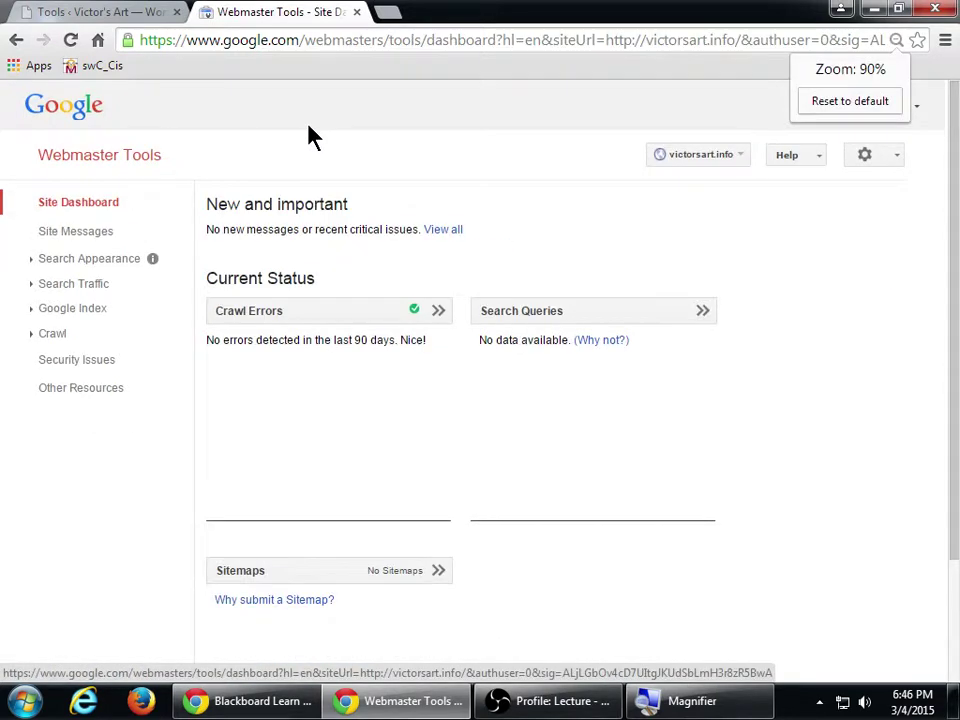
key(ctrl+minus)
key(ctrl+minus)
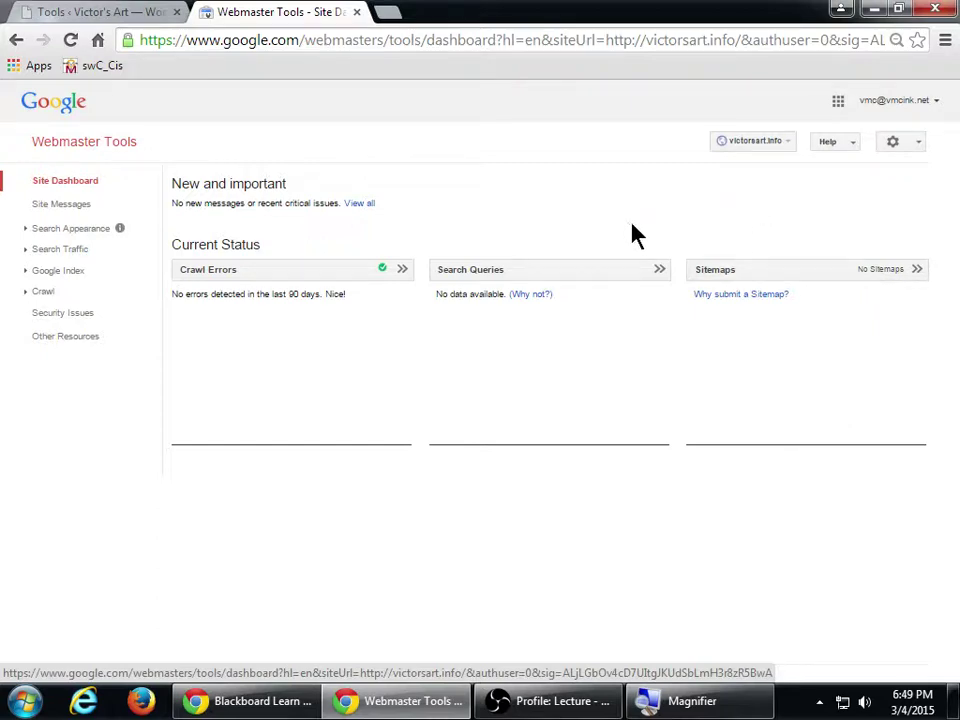
Step: Return to the WordPress tab and reach SEO > XML Sitemaps from the admin sidebar
key(ctrl+shift+Tab)
scroll(160, 470, down, 1)
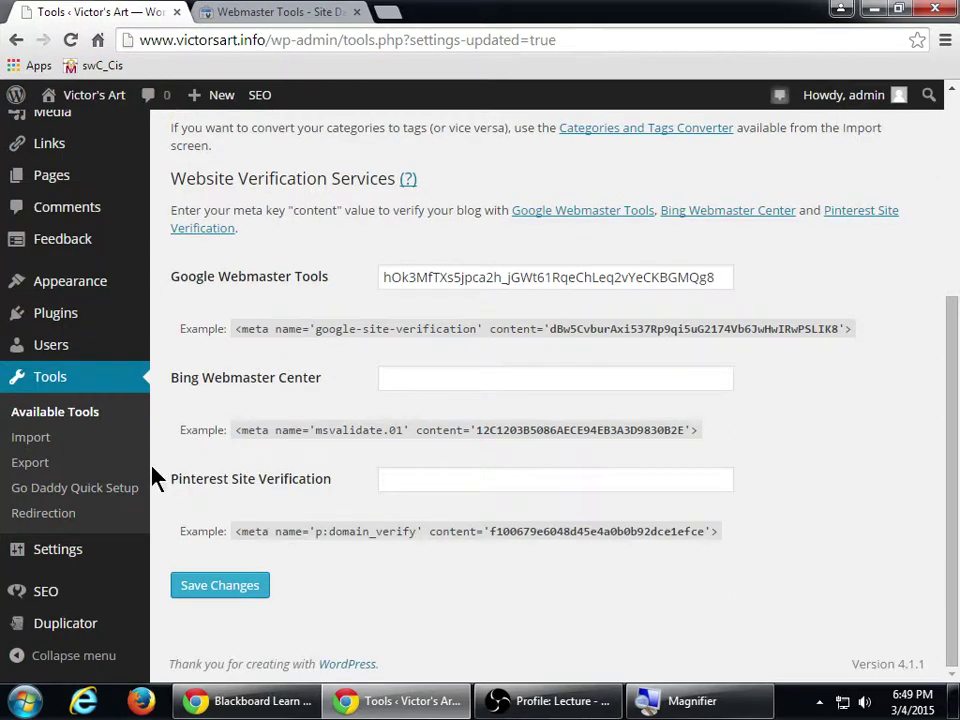
mouse_move(53, 603)
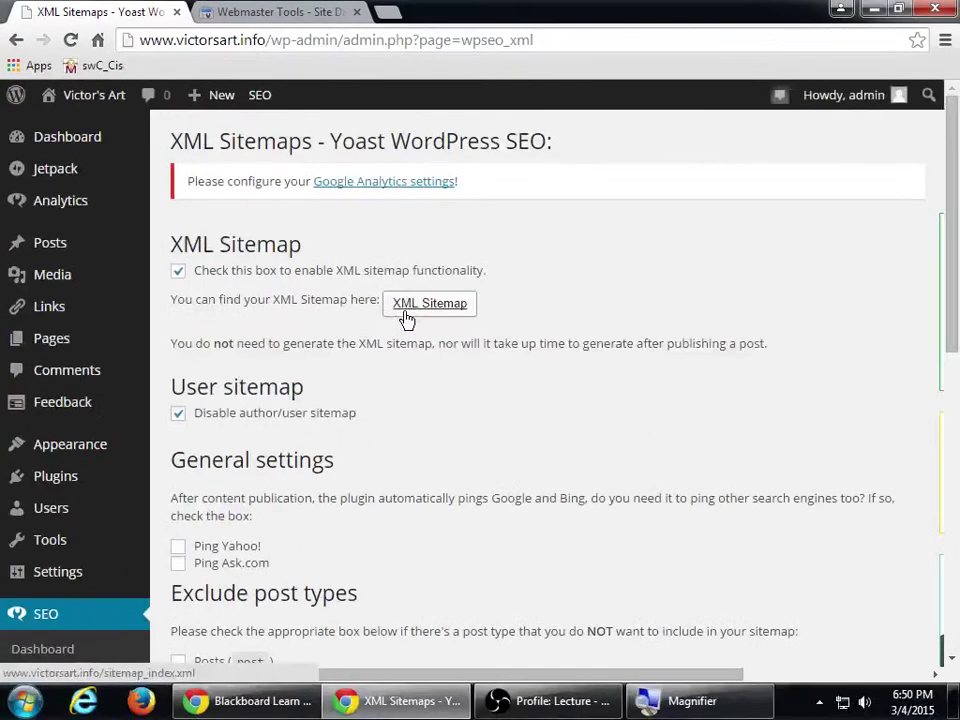
Step: Close the 404 sitemap tab and save the settings with XML sitemaps disabled
click(406, 313)
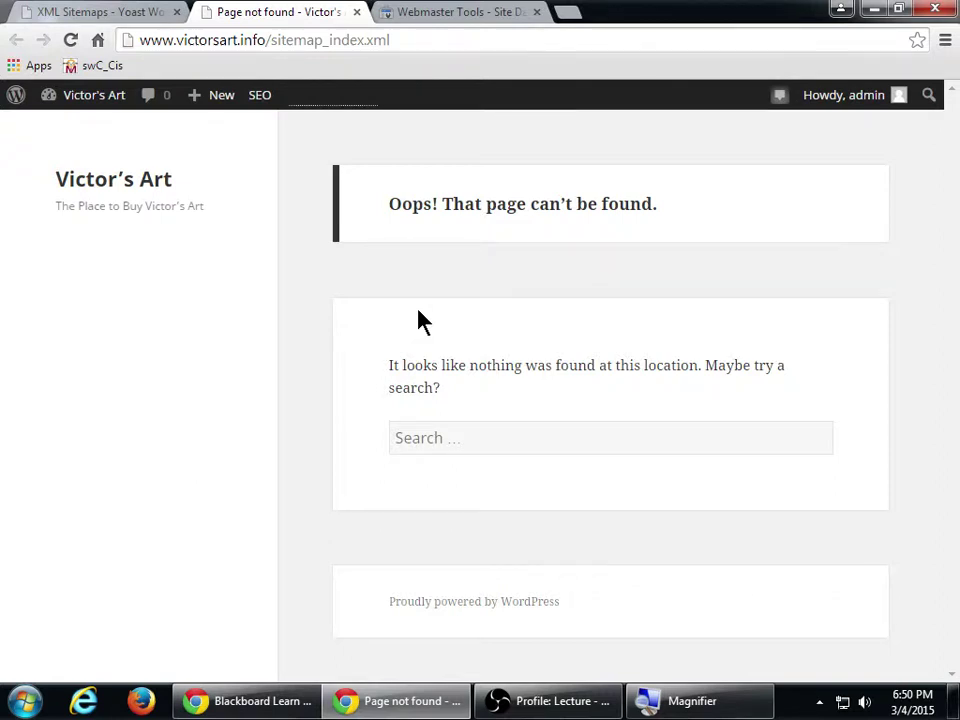
key(ctrl+w)
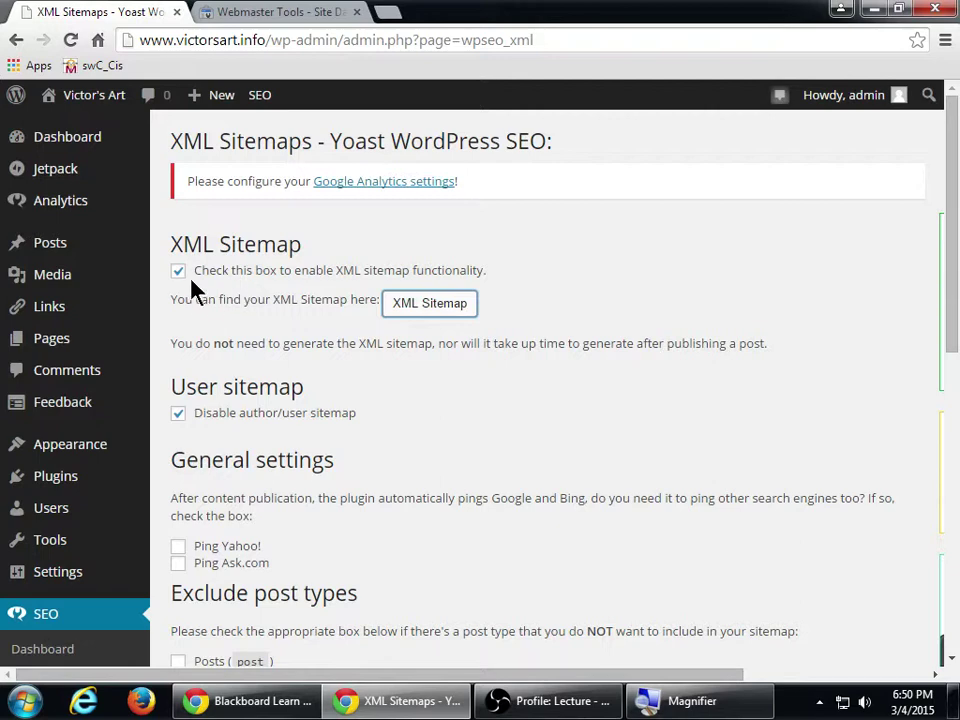
click(178, 271)
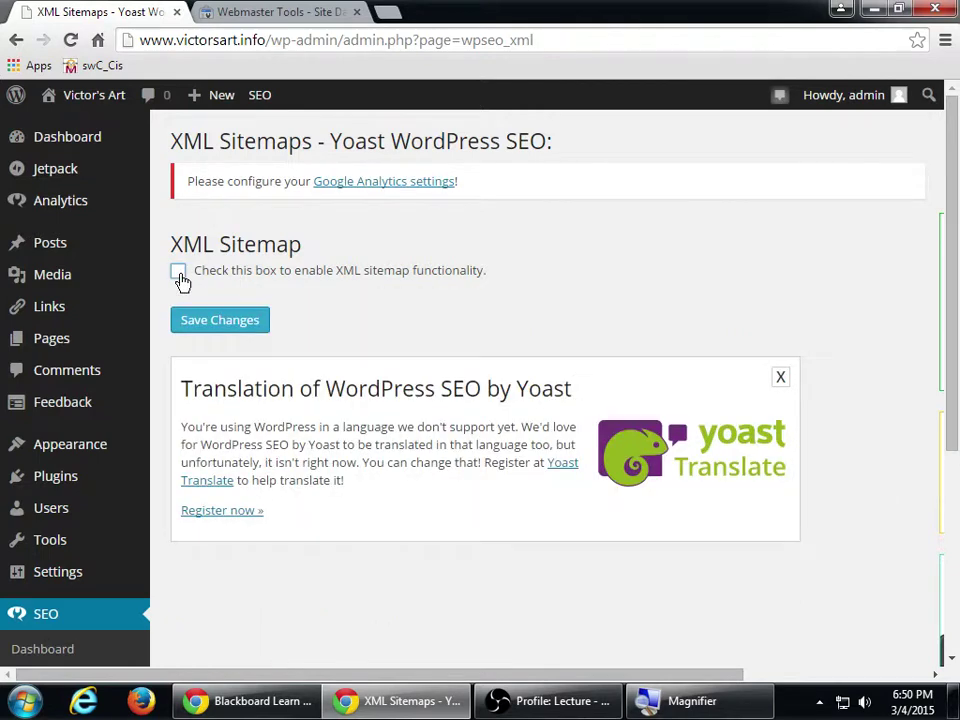
click(218, 325)
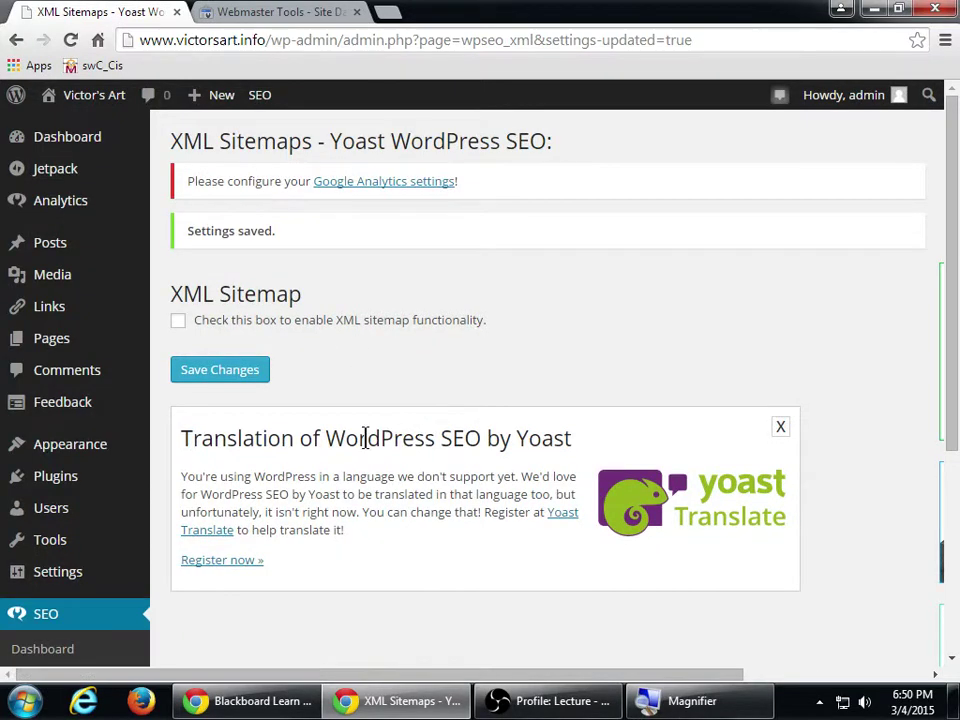
Step: Re-enable XML sitemaps, save, and open sitemap_index.xml listing 4 sitemaps
click(178, 320)
scroll(212, 480, down, 10)
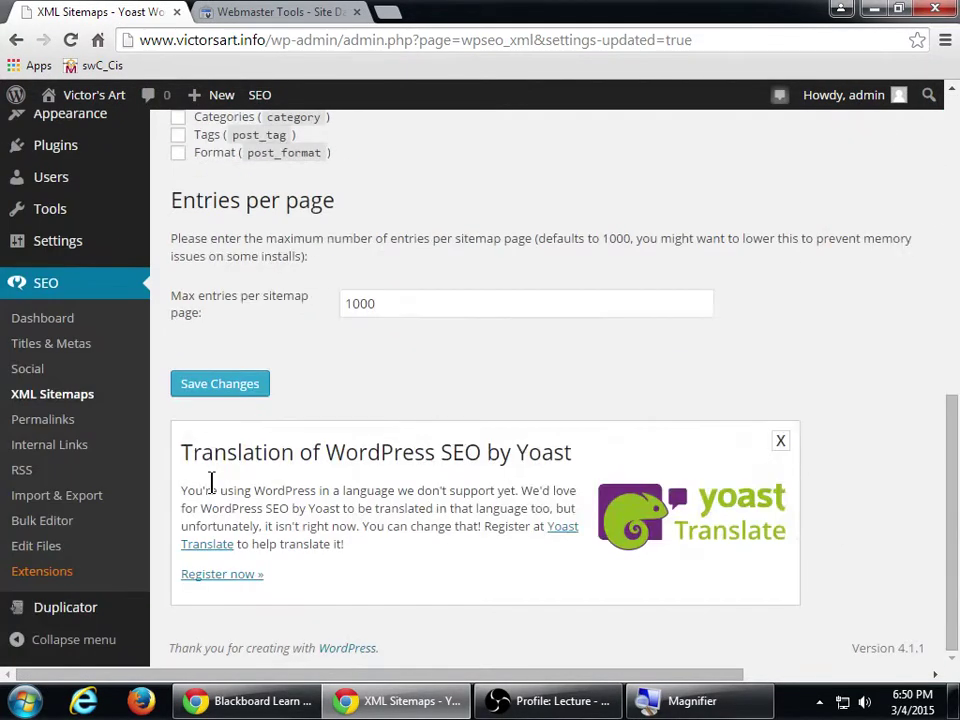
click(212, 390)
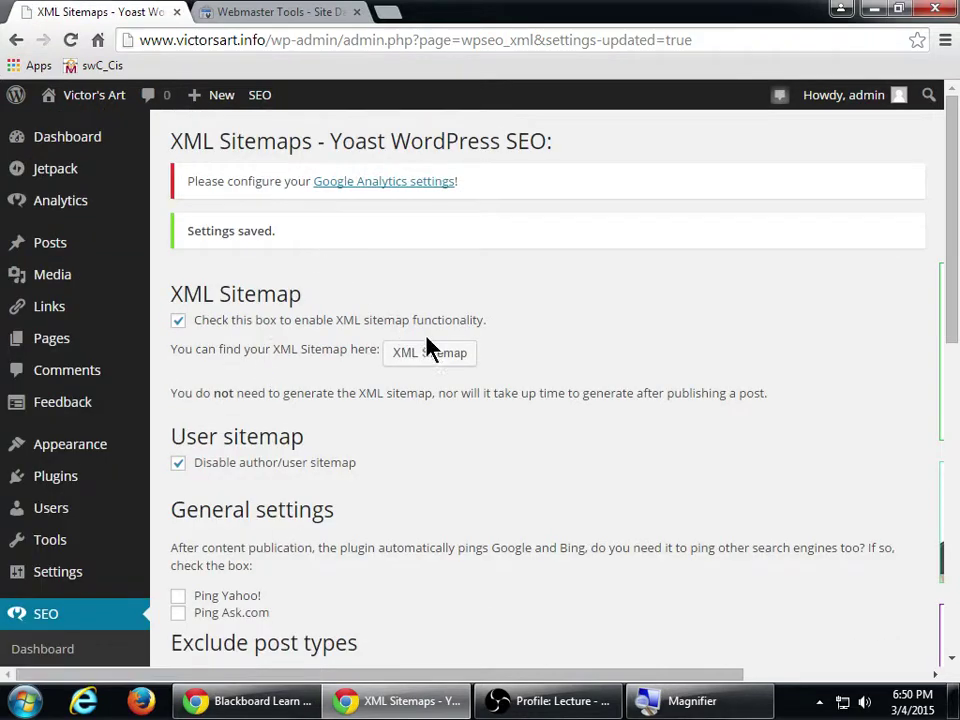
click(436, 354)
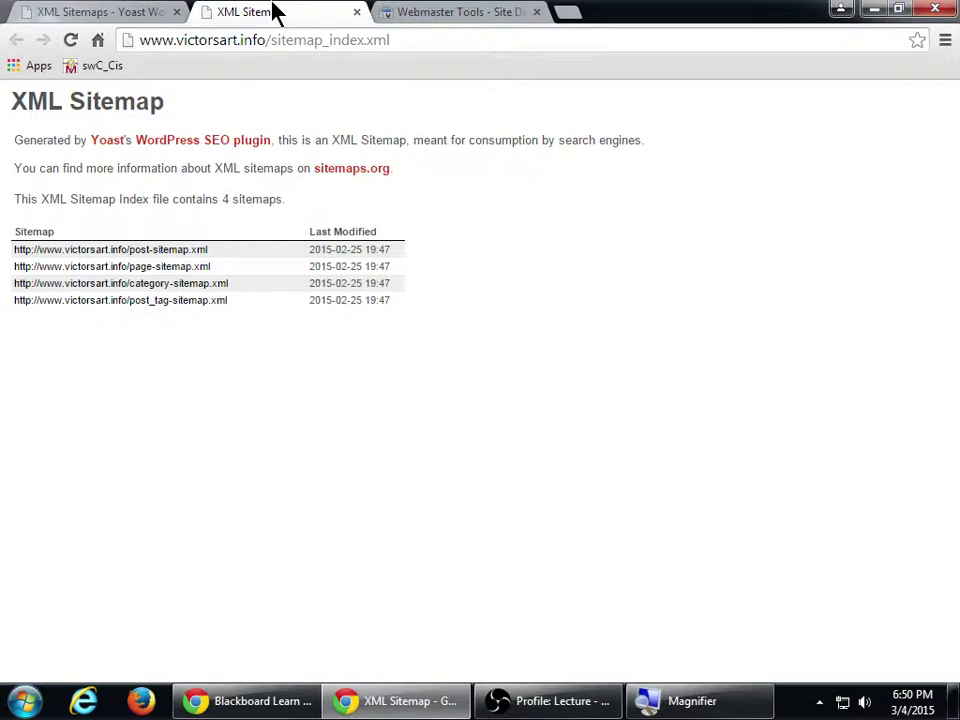
Step: Close the XML Sitemap tab, then uncheck Yoast's XML sitemap functionality and save the settings
click(356, 11)
scroll(255, 490, down, 3)
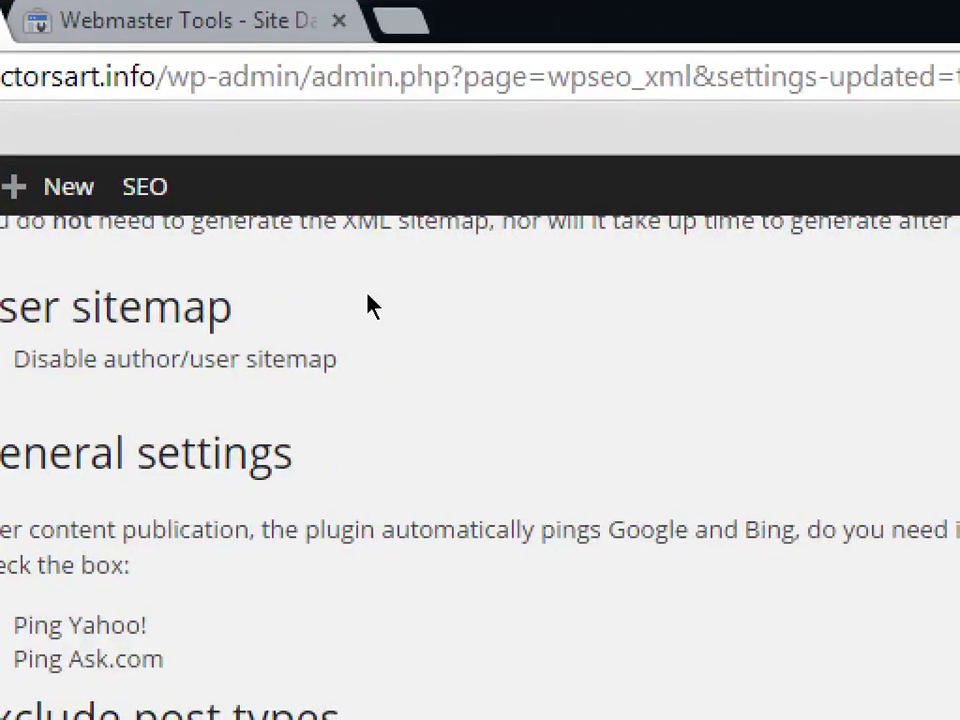
scroll(131, 330, up, 3)
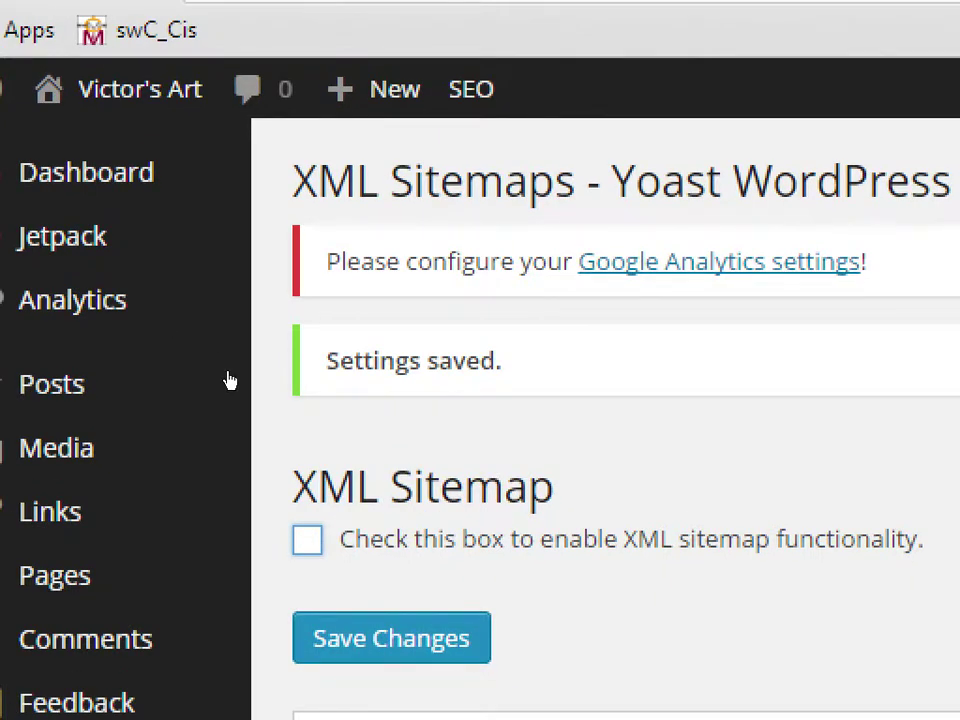
key(Tab)
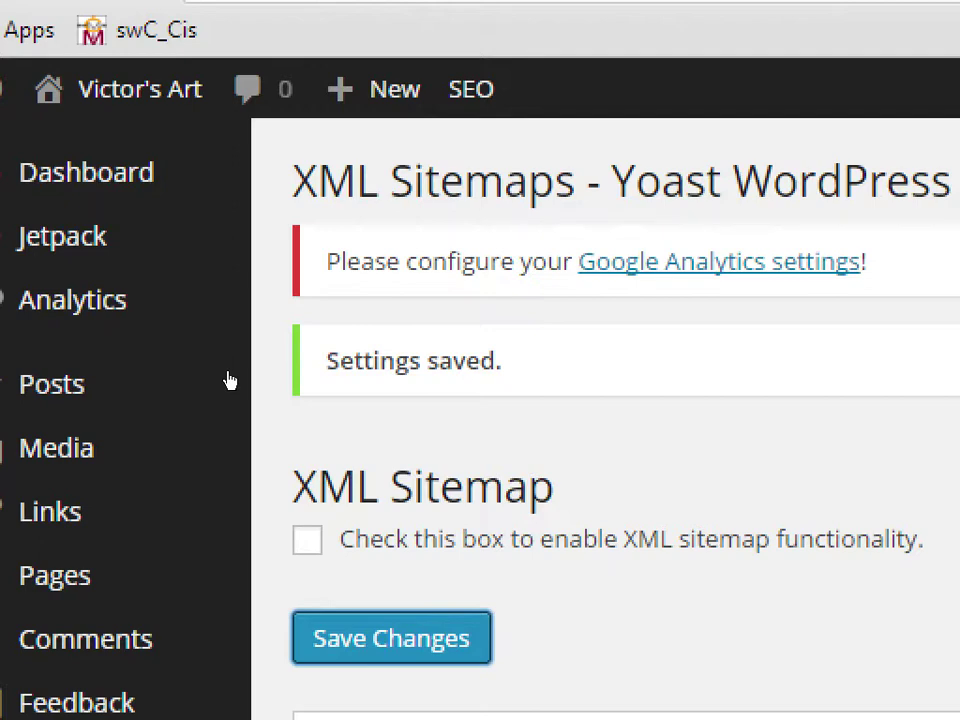
click(343, 349)
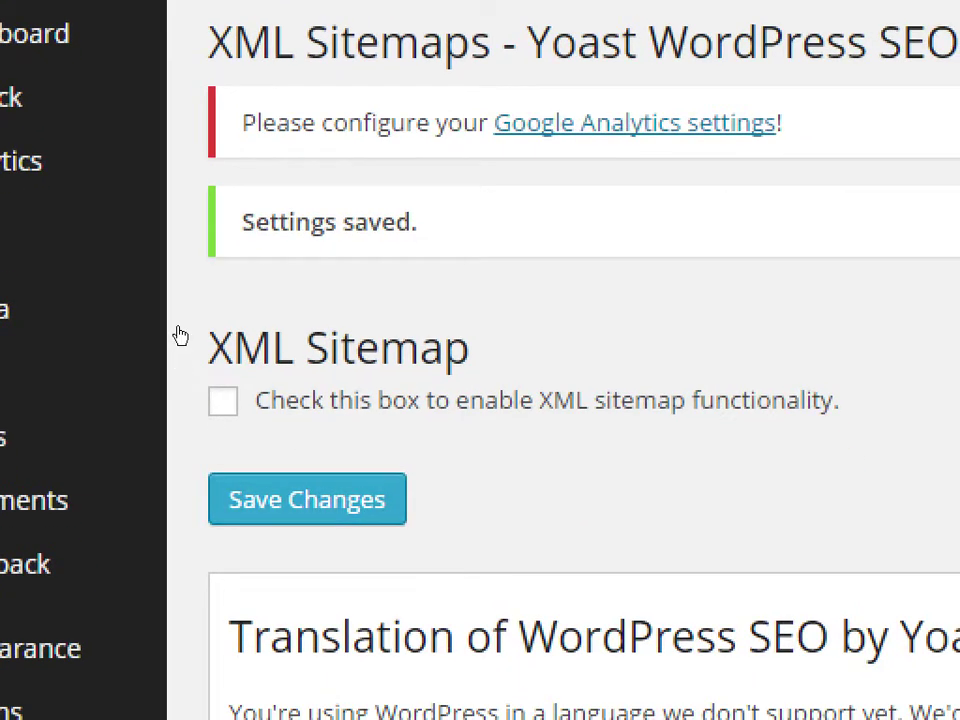
Step: Re-enable Yoast XML sitemap functionality, save, and open sitemap_index.xml in a new tab
key(space)
scroll(193, 396, down, 6)
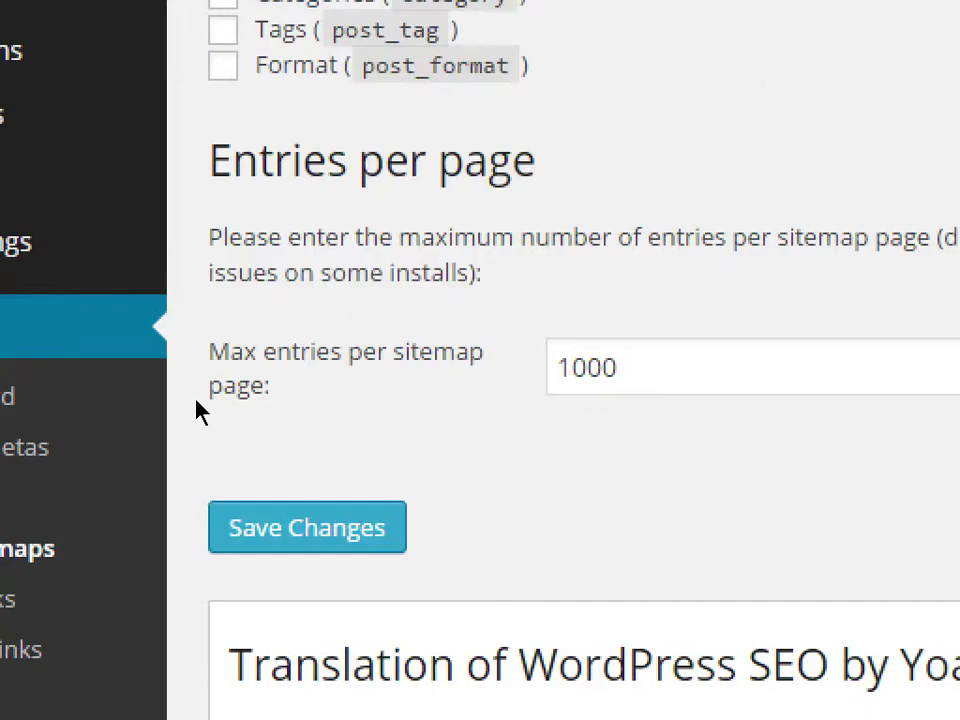
key(Tab)
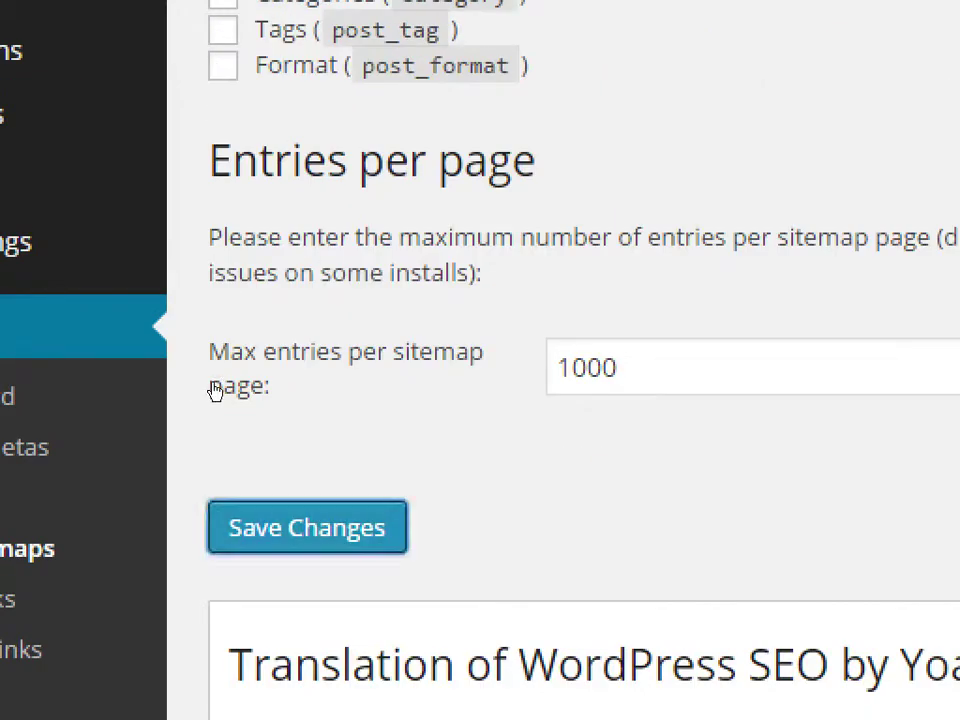
key(Return)
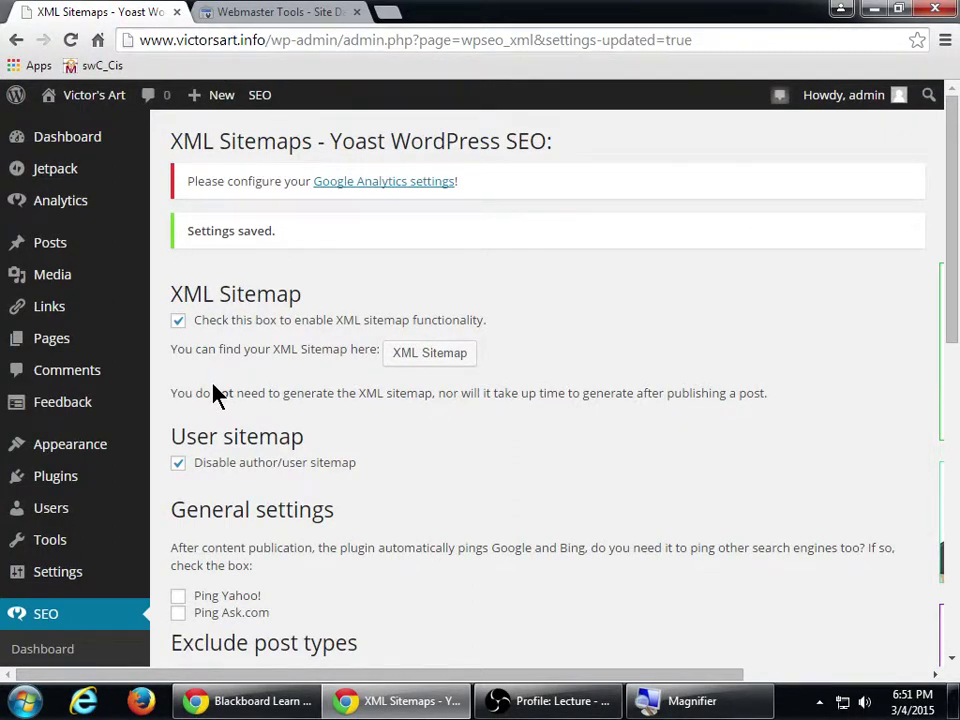
click(410, 364)
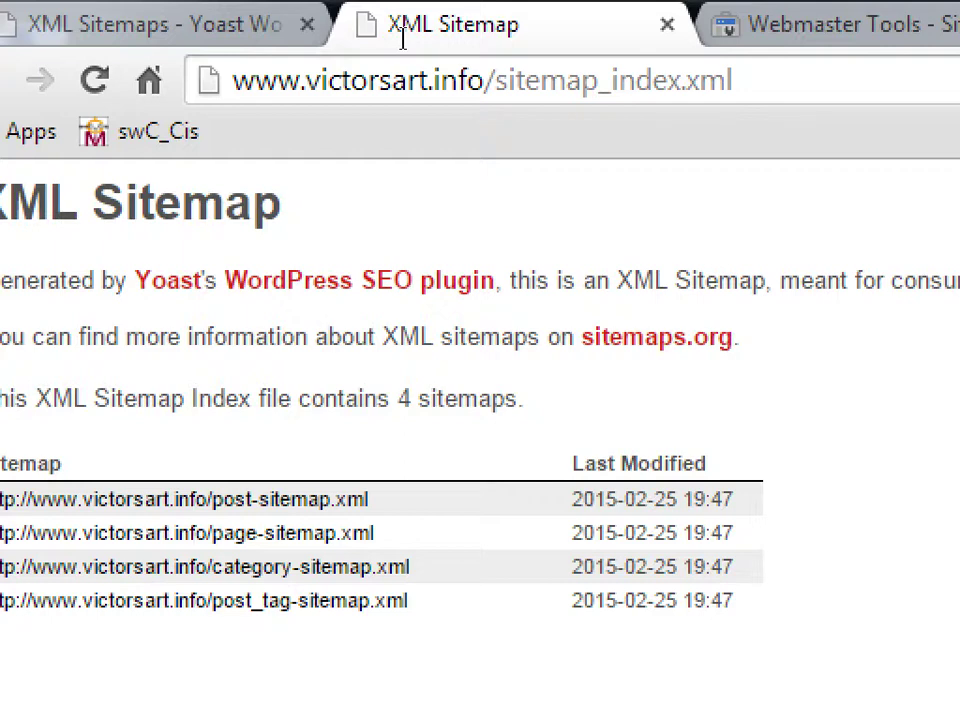
key(ctrl+l)
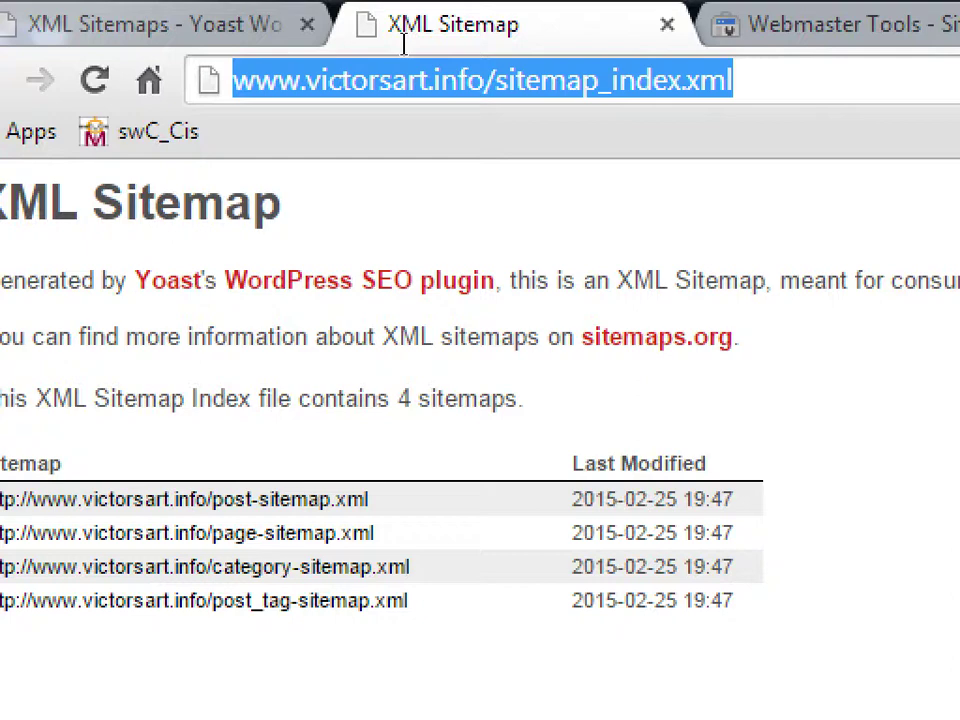
key(Menu)
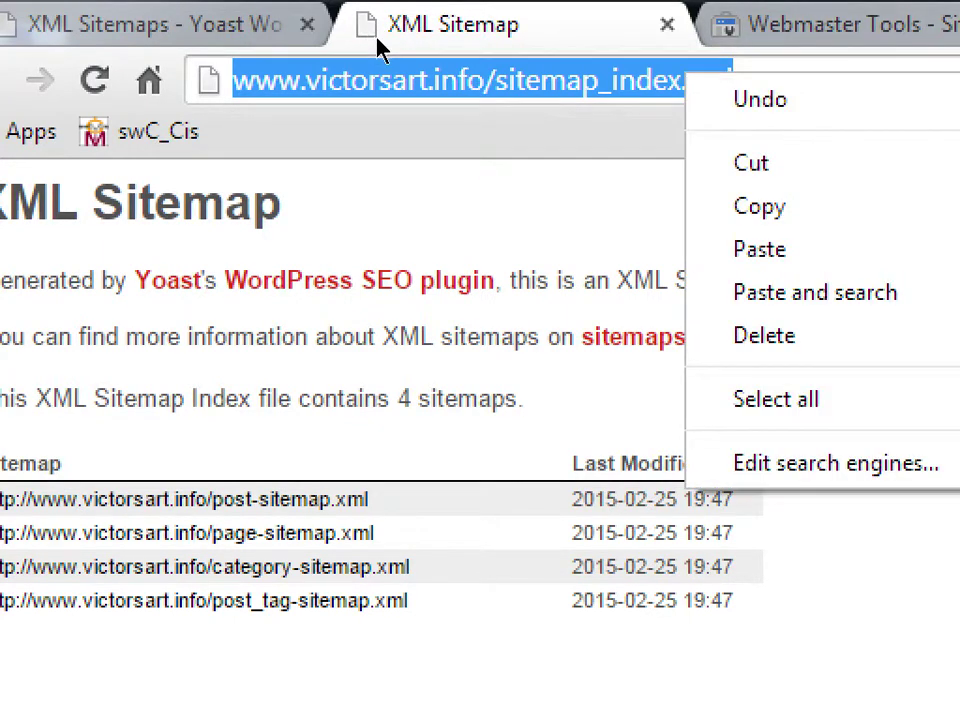
key(Down)
key(Down)
key(Down)
key(Return)
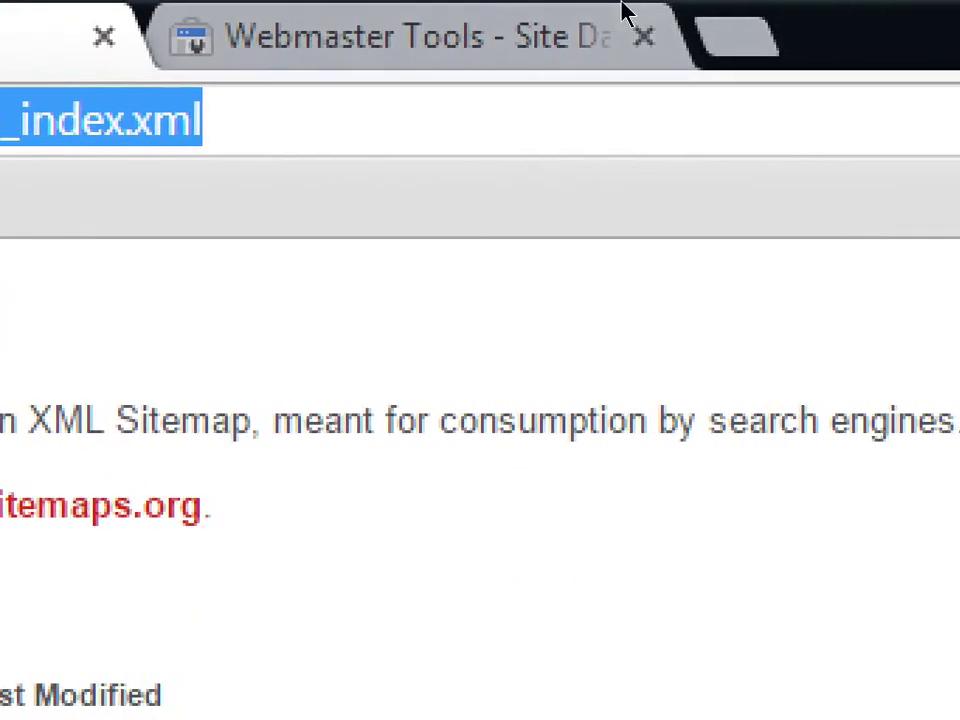
Step: In the Webmaster Tools tab, reset zoom to normal and open the victorsart.info Sitemaps report
click(447, 18)
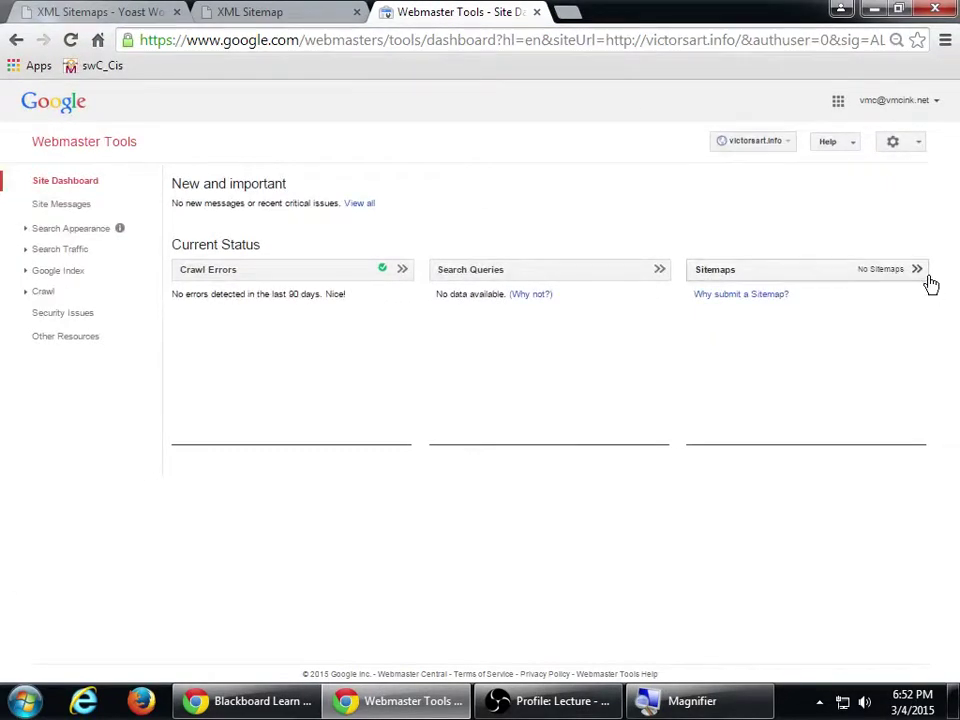
key(ctrl+0)
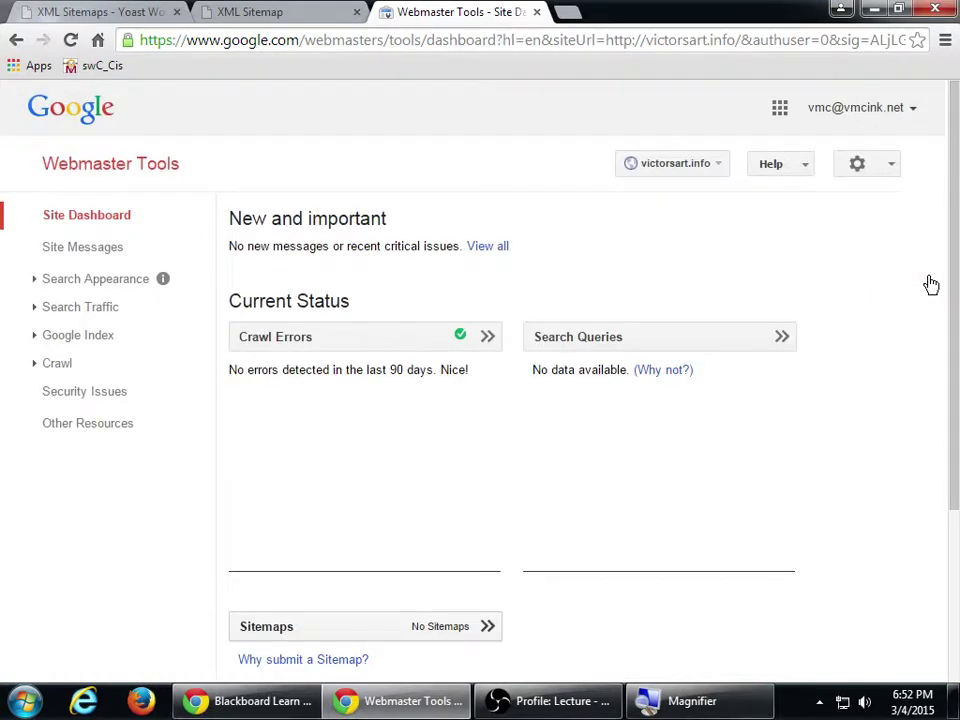
scroll(473, 455, down, 3)
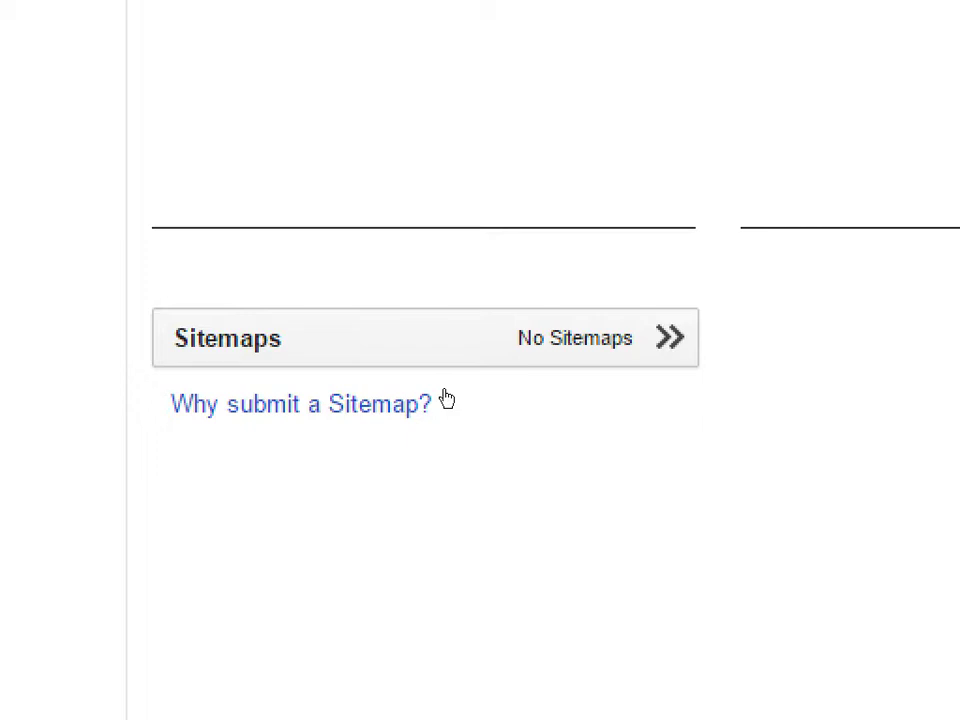
click(447, 399)
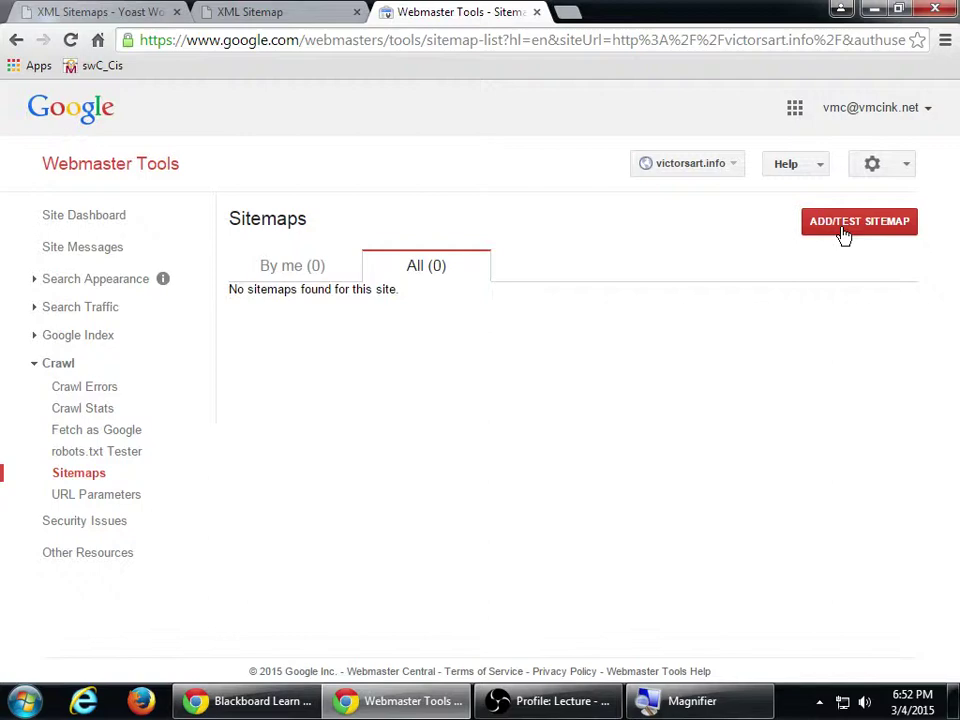
Step: Add a new sitemap, trimming the pasted address to sitemap_index.xml, and submit it
click(893, 231)
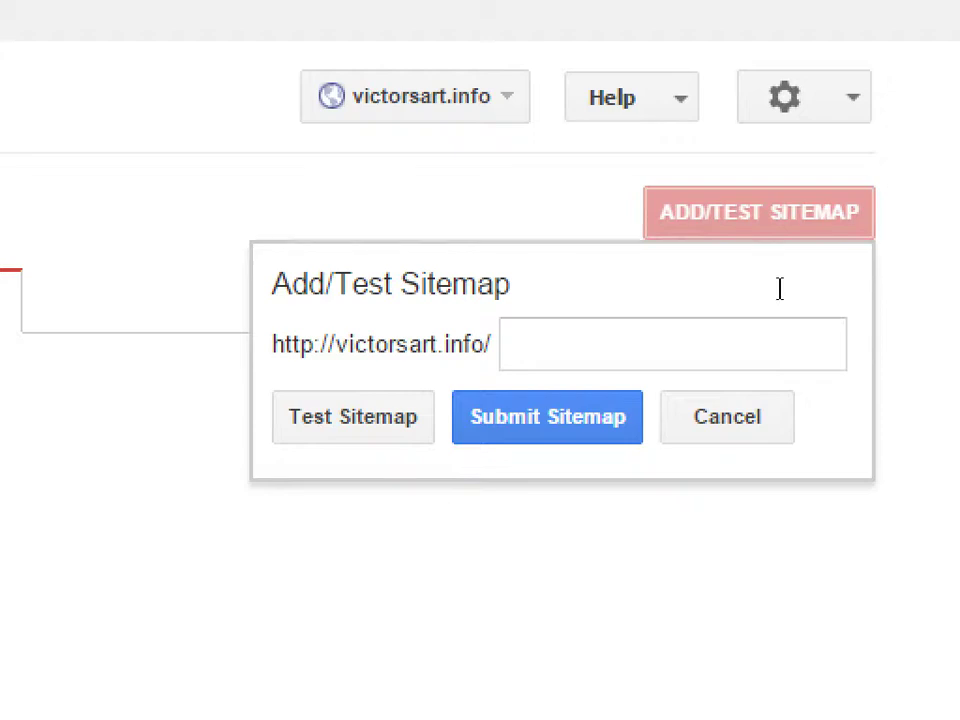
key(ctrl+v)
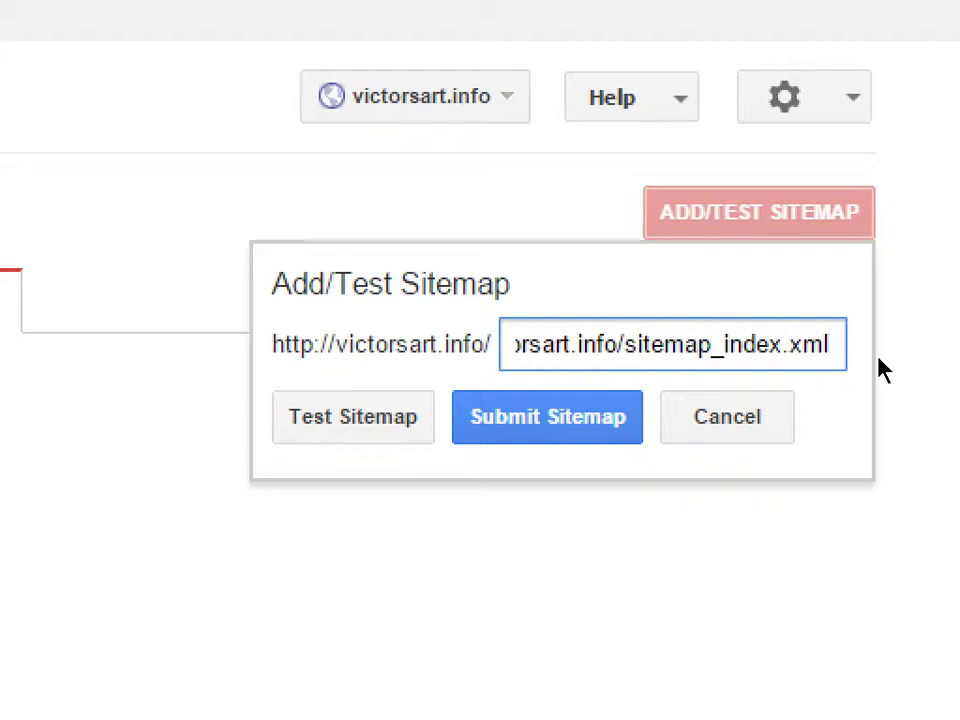
key(Left)
key(Left)
key(Left)
key(Left)
key(Left)
key(Left)
key(Left)
key(Left)
key(Left)
key(Left)
key(Left)
key(Left)
key(Left)
key(Left)
key(Left)
key(Left)
key(Left)
key(BackSpace)
key(BackSpace)
key(BackSpace)
key(BackSpace)
key(BackSpace)
key(BackSpace)
key(BackSpace)
key(BackSpace)
key(BackSpace)
key(BackSpace)
key(BackSpace)
key(BackSpace)
key(BackSpace)
key(BackSpace)
key(BackSpace)
key(BackSpace)
key(BackSpace)
key(BackSpace)
key(BackSpace)
key(BackSpace)
key(BackSpace)
key(BackSpace)
key(BackSpace)
key(BackSpace)
key(BackSpace)
key(BackSpace)
key(BackSpace)
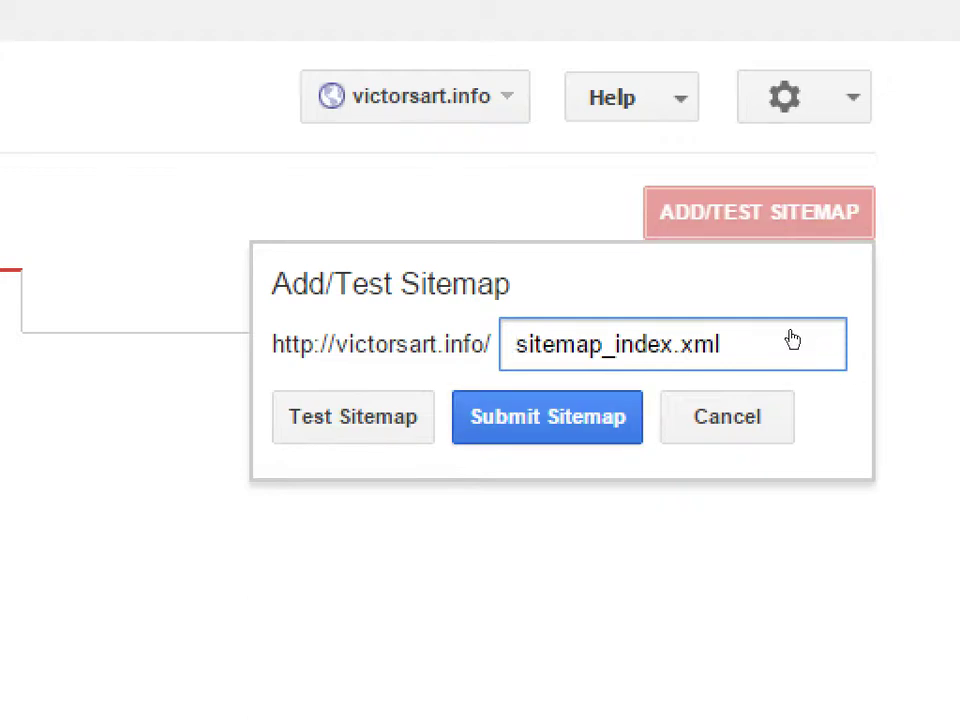
key(Tab)
key(Return)
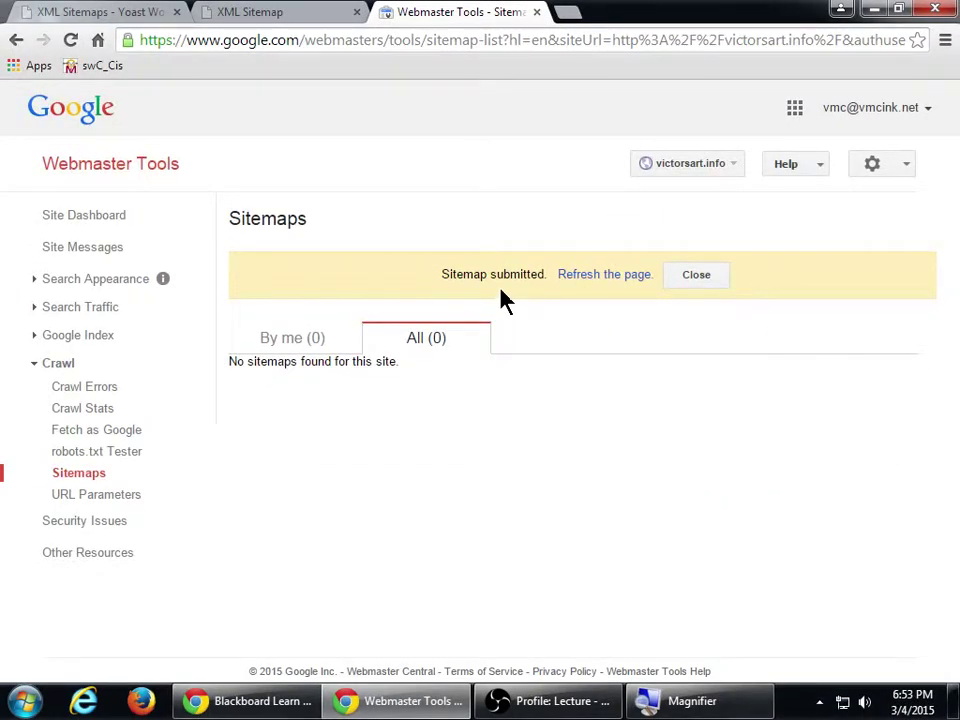
Step: Refresh to list /sitemap_index.xml as Pending, then return to the Yoast XML Sitemaps tab
click(576, 283)
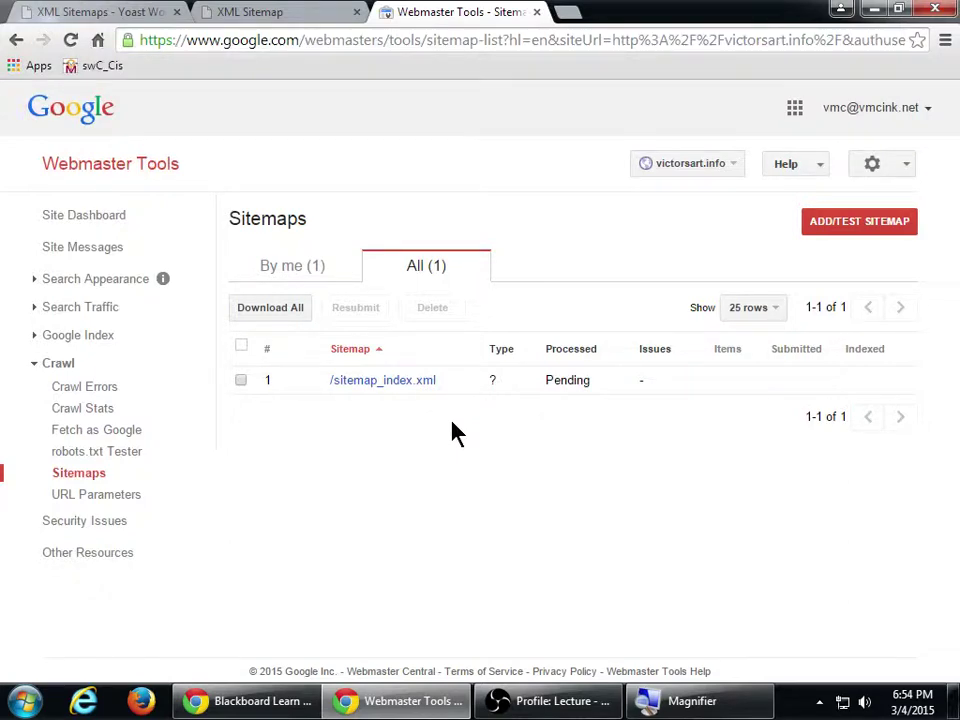
click(72, 12)
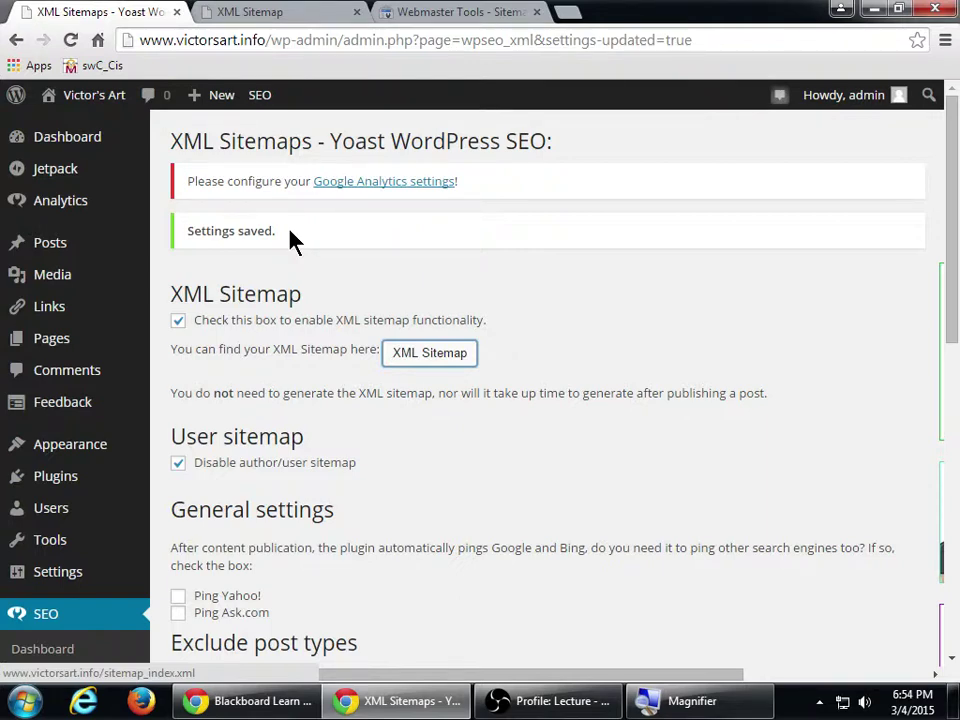
Step: Review the lower Yoast sitemap options (author sitemap, media exclusion), then return to Webmaster Tools
scroll(317, 392, down, 3)
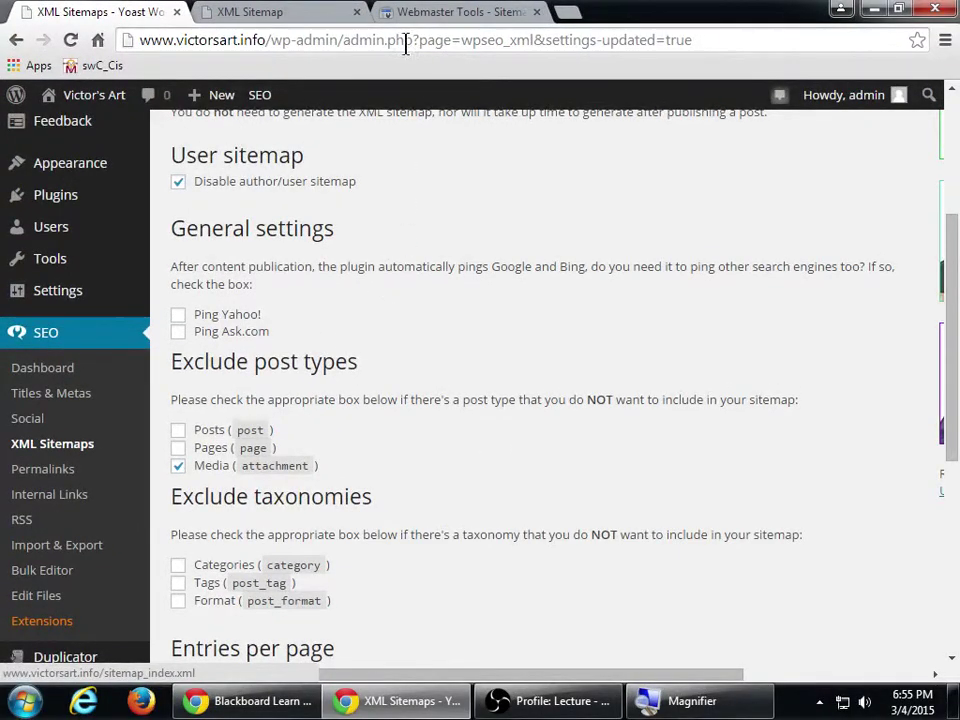
click(433, 11)
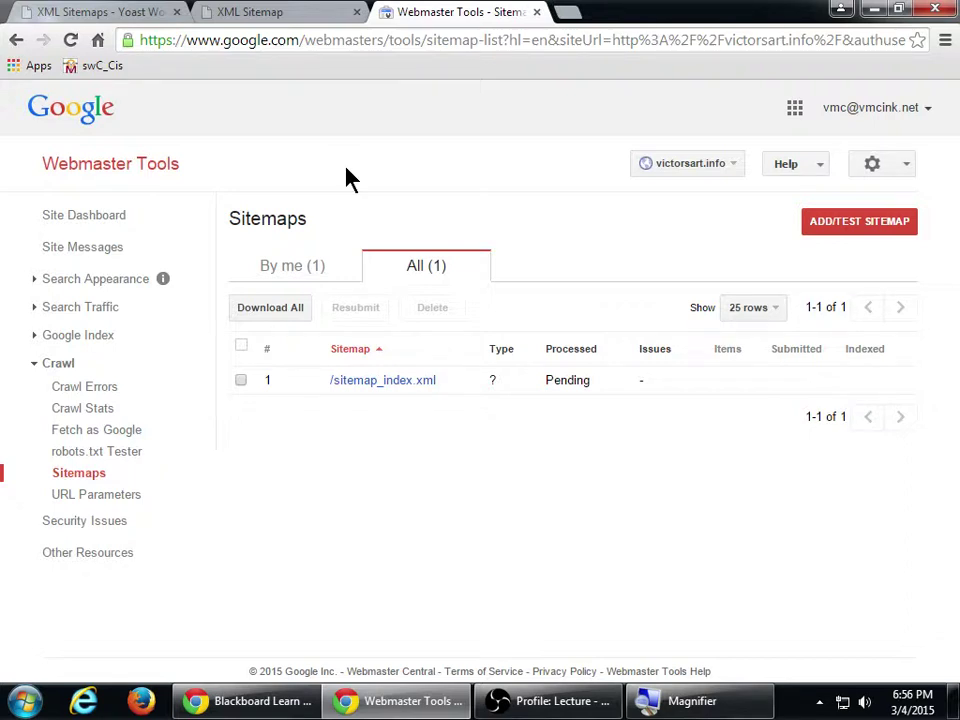
Step: Switch back to the Webmaster Tools tab and replace its address with google.com/webmasters
click(103, 12)
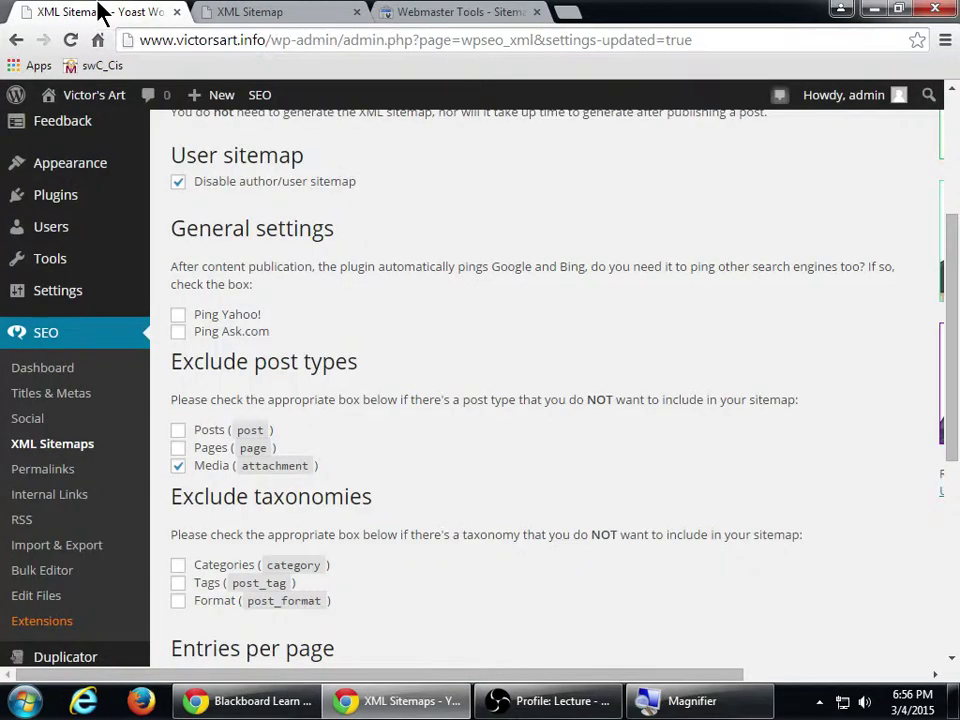
scroll(294, 251, up, 3)
click(417, 12)
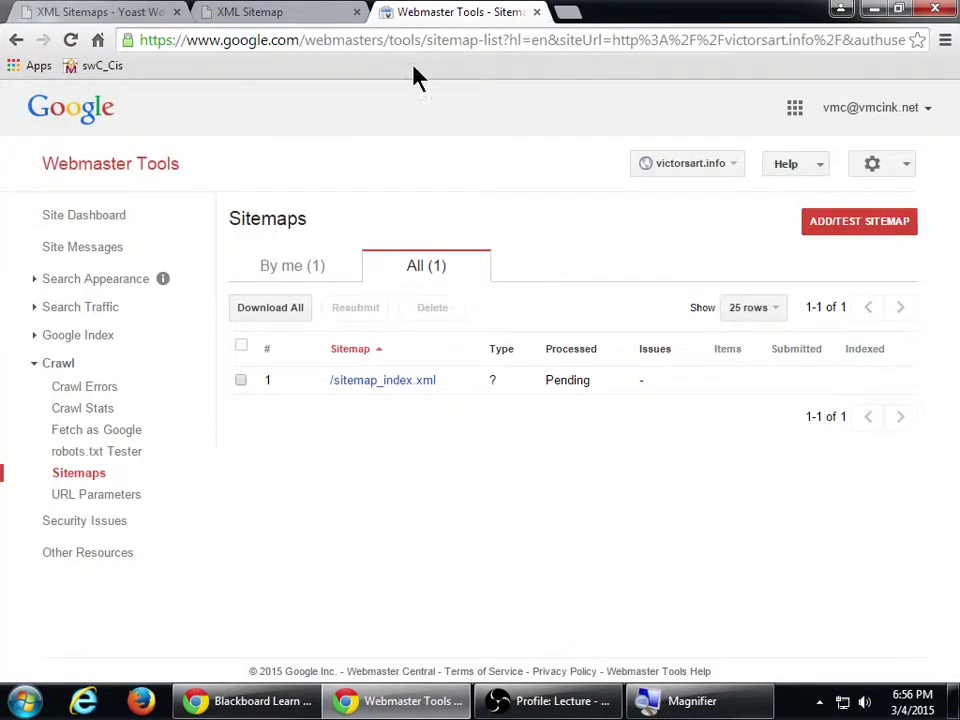
click(330, 47)
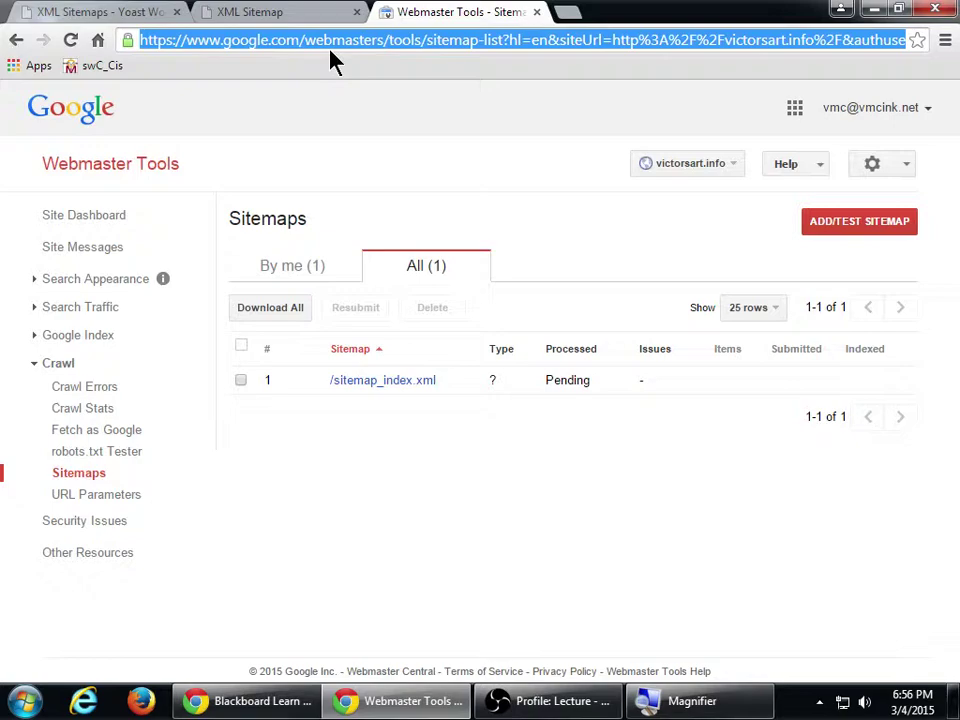
key(super+plus)
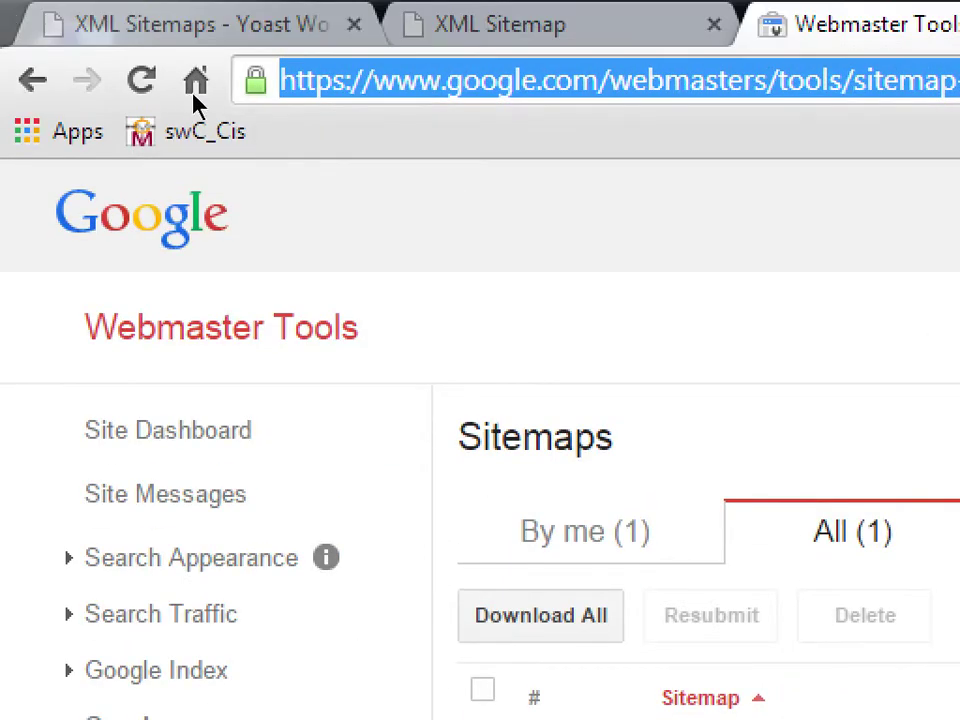
text(google.com/webmasters)
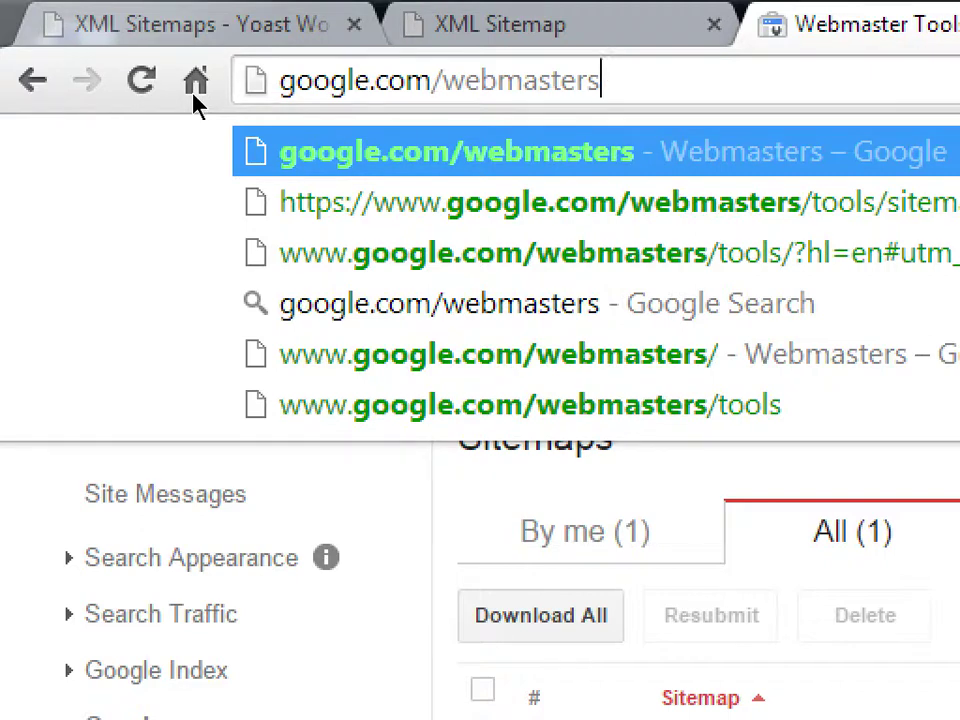
Step: From the Google home page, enter google.com/analytics/ in the address bar
click(194, 95)
text(google.com)
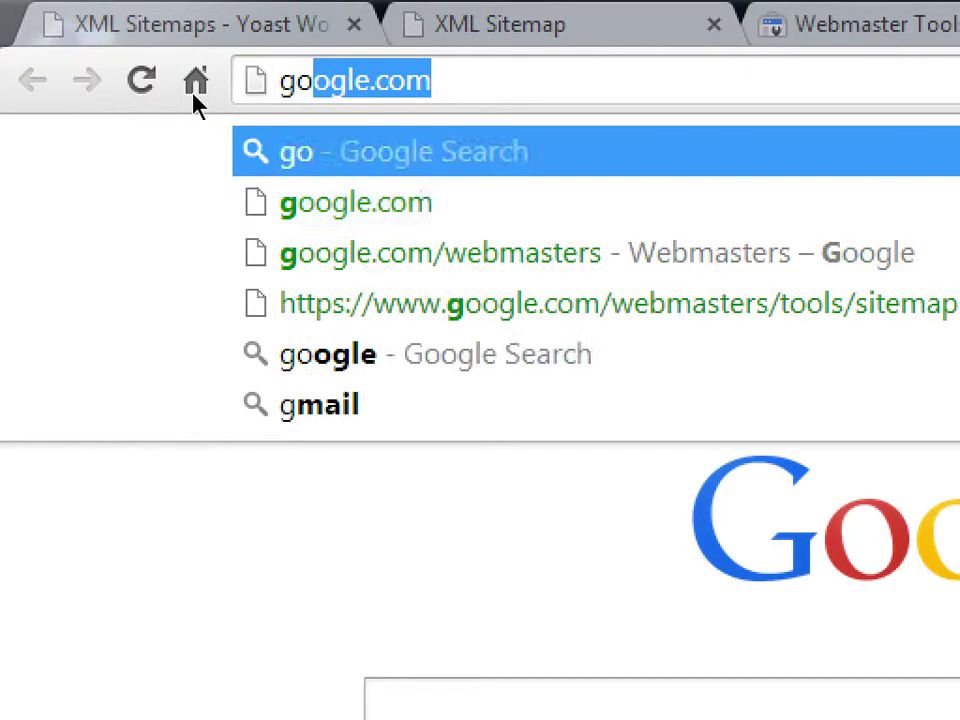
key(End)
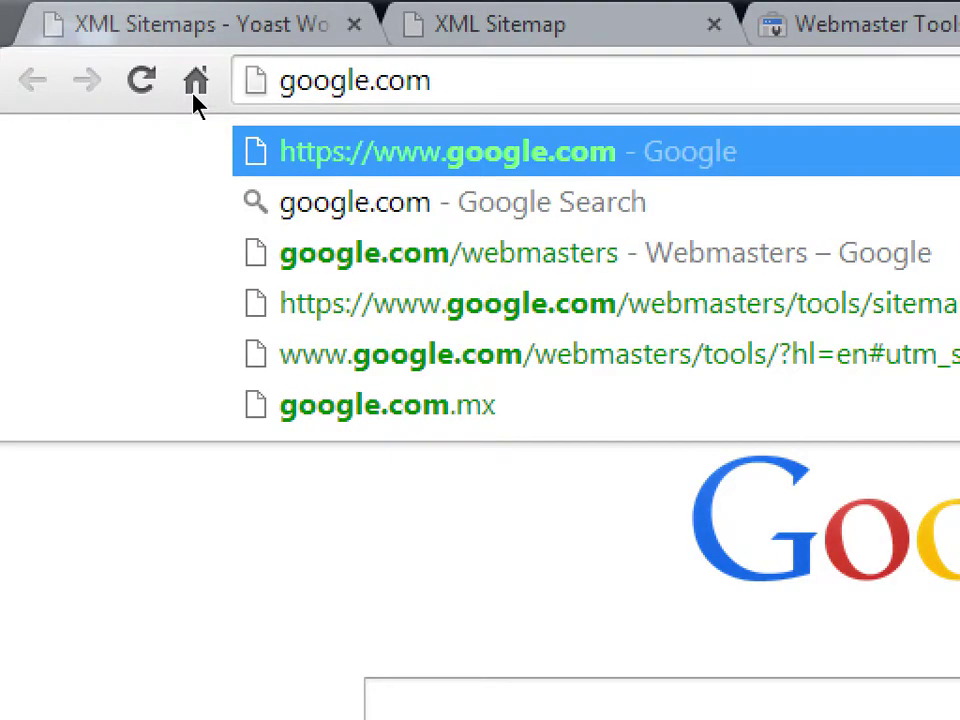
text(/analy)
key(End)
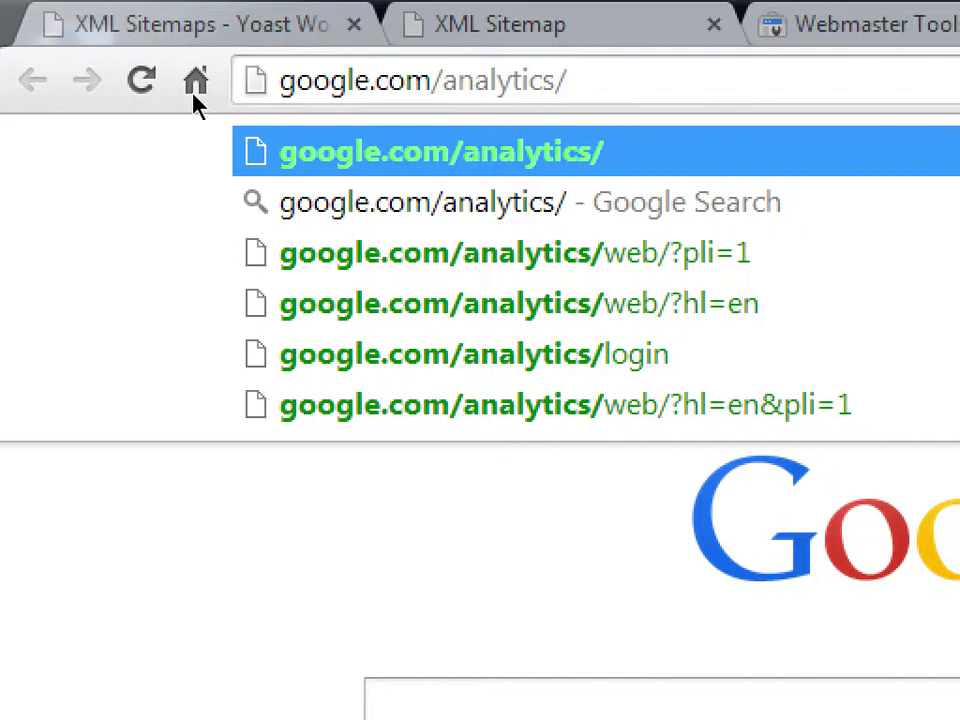
Step: Load google.com/analytics/ and go through Access Google Analytics to the account dashboard
key(Return)
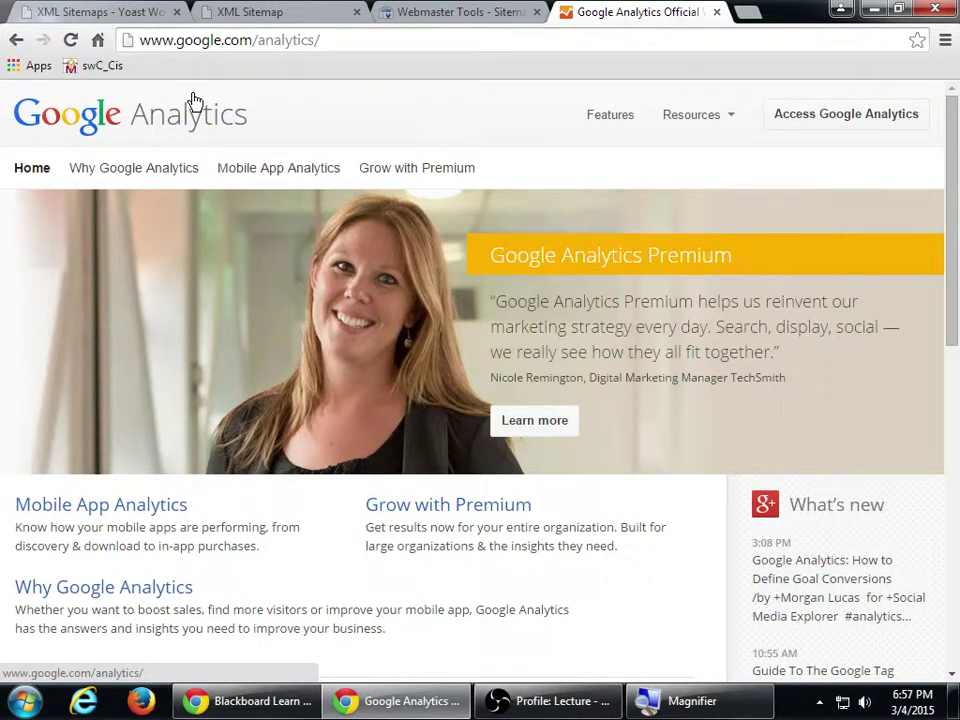
key(super+plus)
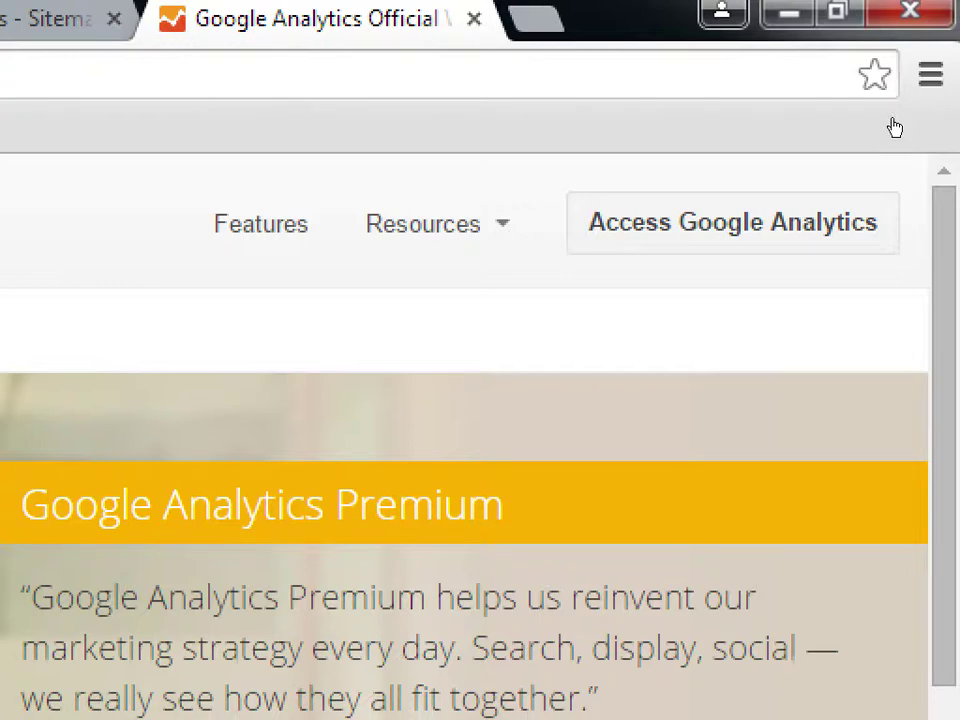
click(894, 127)
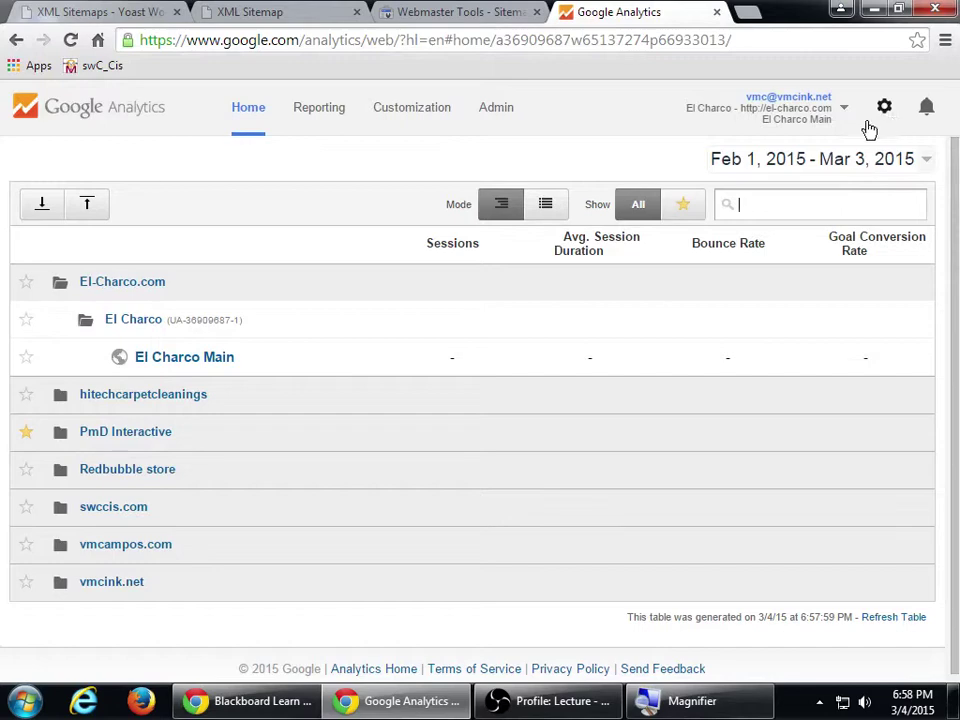
Step: Collapse the El-Charco.com account folder in the Analytics Home list
click(210, 292)
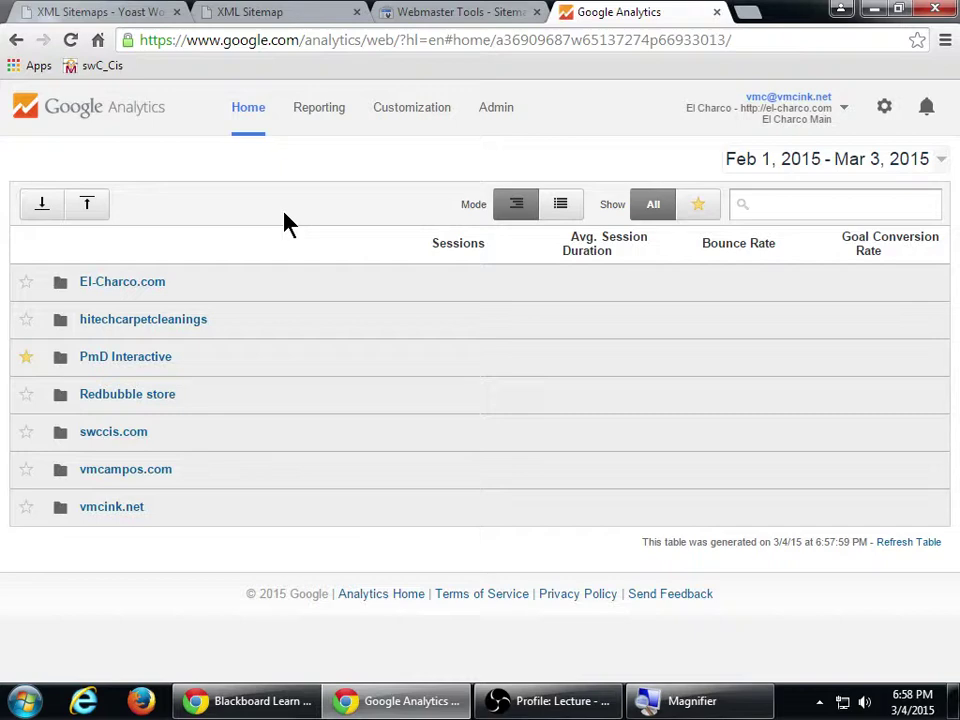
click(494, 110)
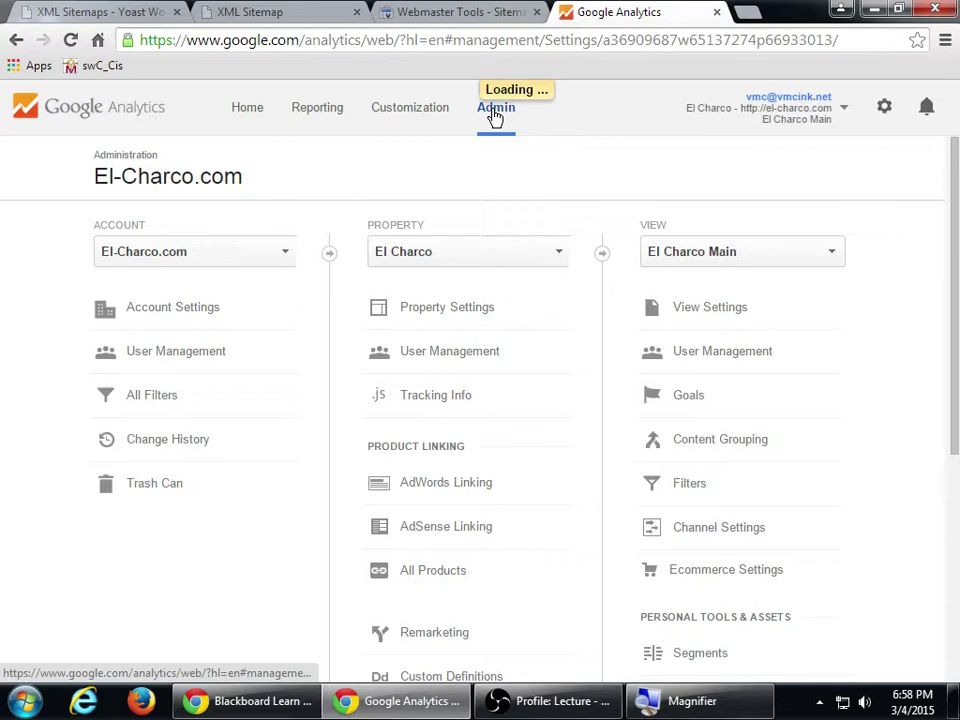
click(189, 253)
click(197, 568)
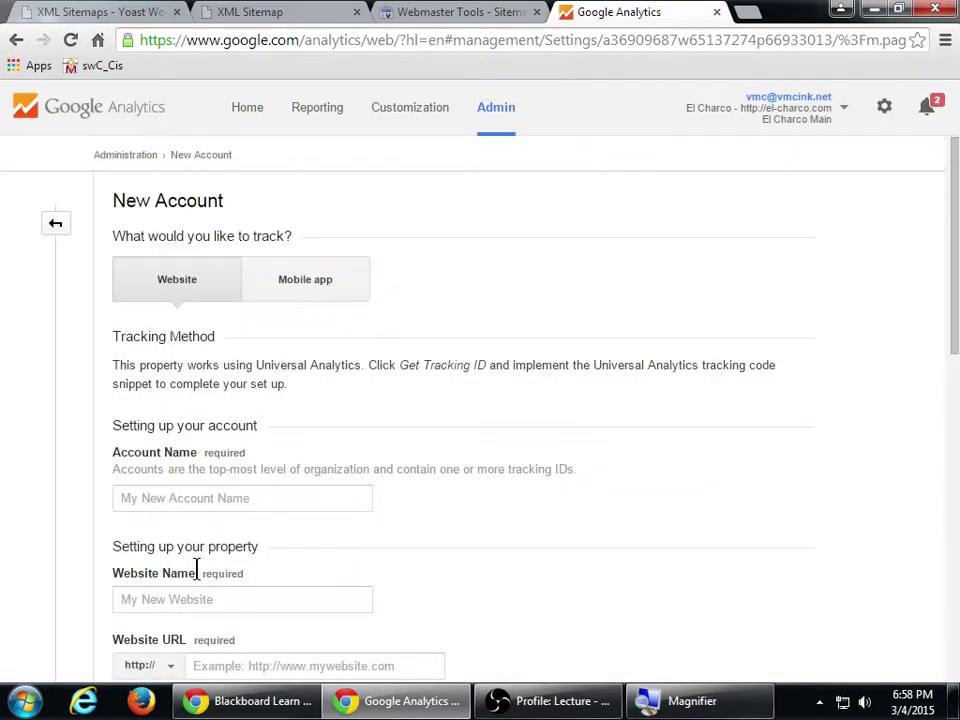
scroll(500, 468, down, 2)
scroll(530, 468, up, 2)
scroll(574, 464, down, 1)
scroll(575, 467, up, 1)
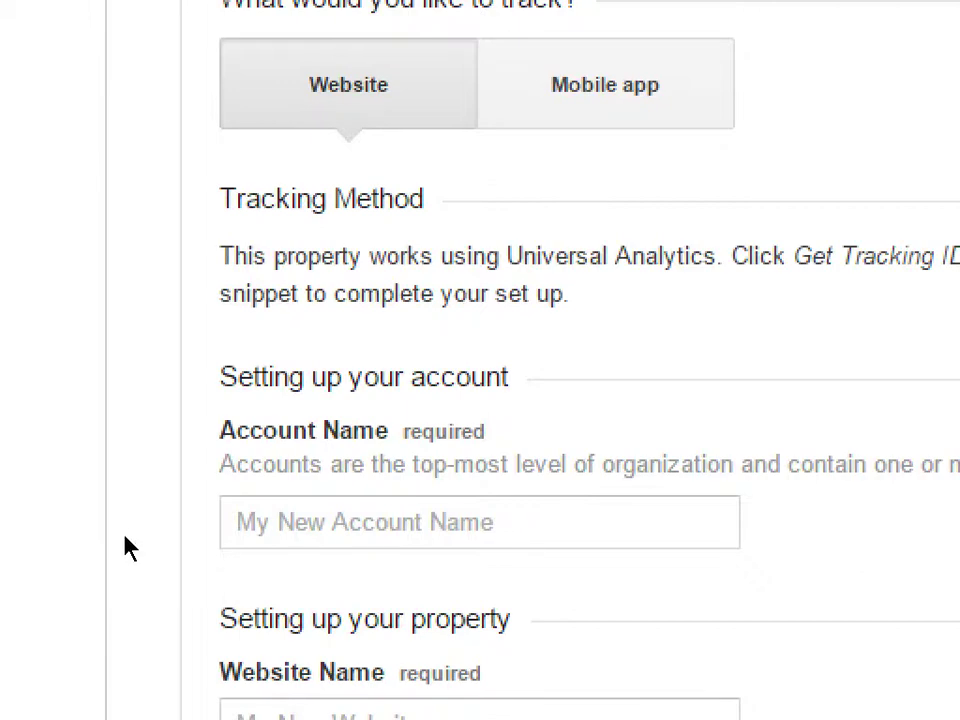
scroll(124, 546, down, 2)
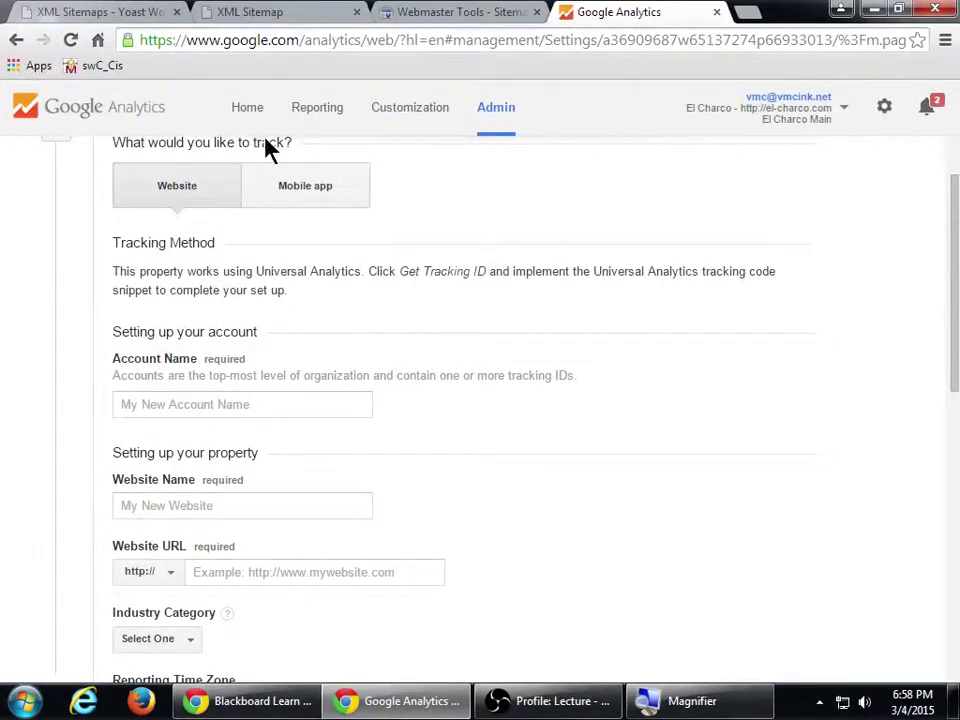
Step: Return to the account list, expand vmcink.net, then collapse the vmcampos.com property folder
click(258, 122)
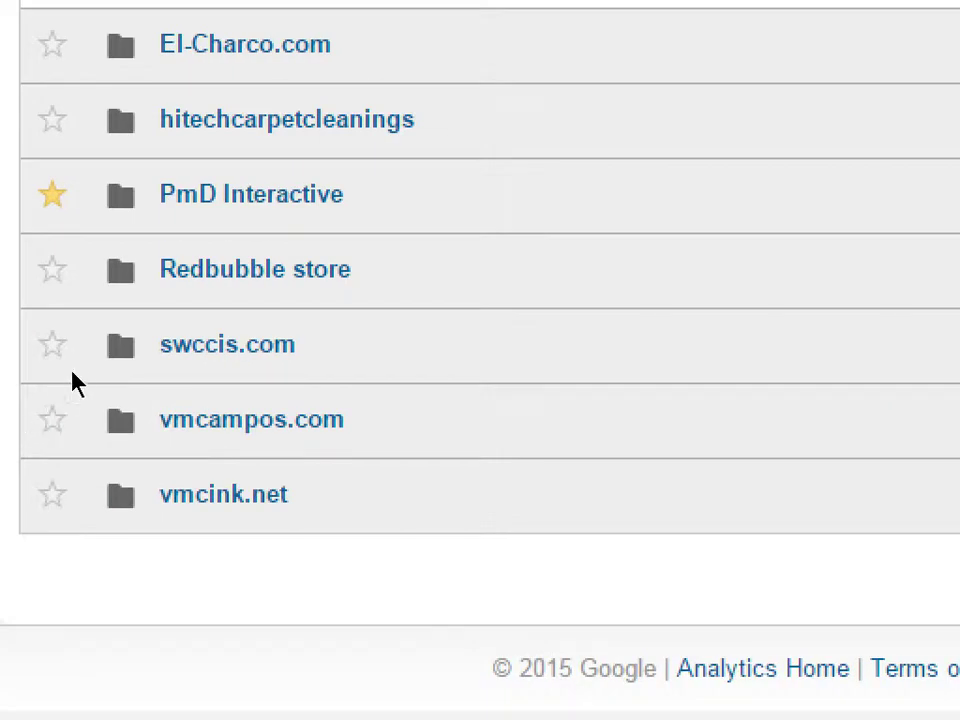
click(112, 497)
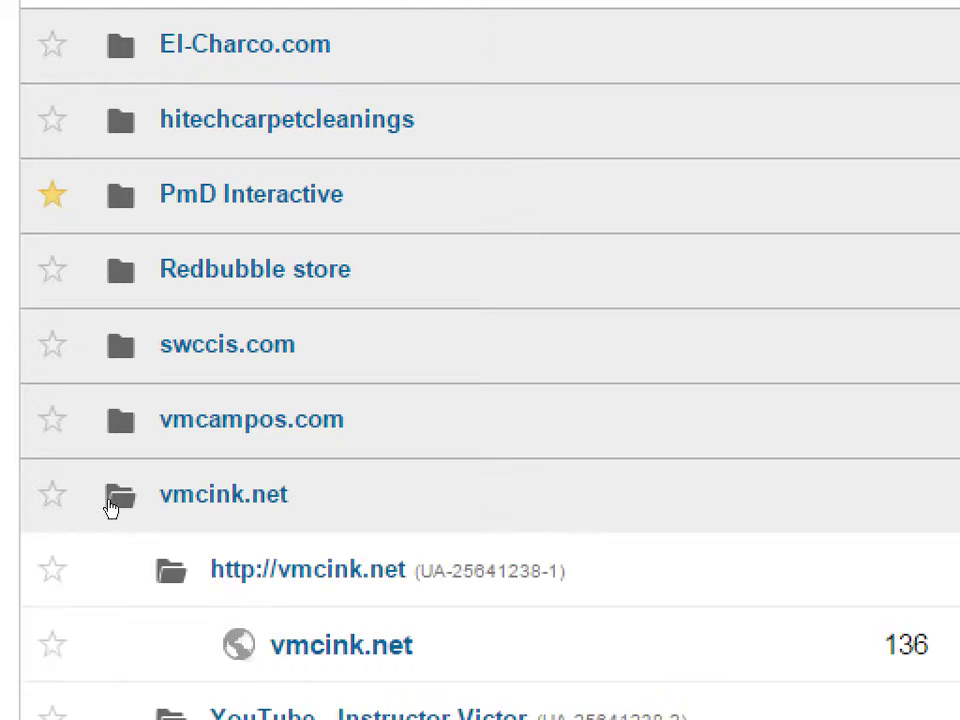
scroll(110, 520, down, 1)
scroll(155, 600, down, 1)
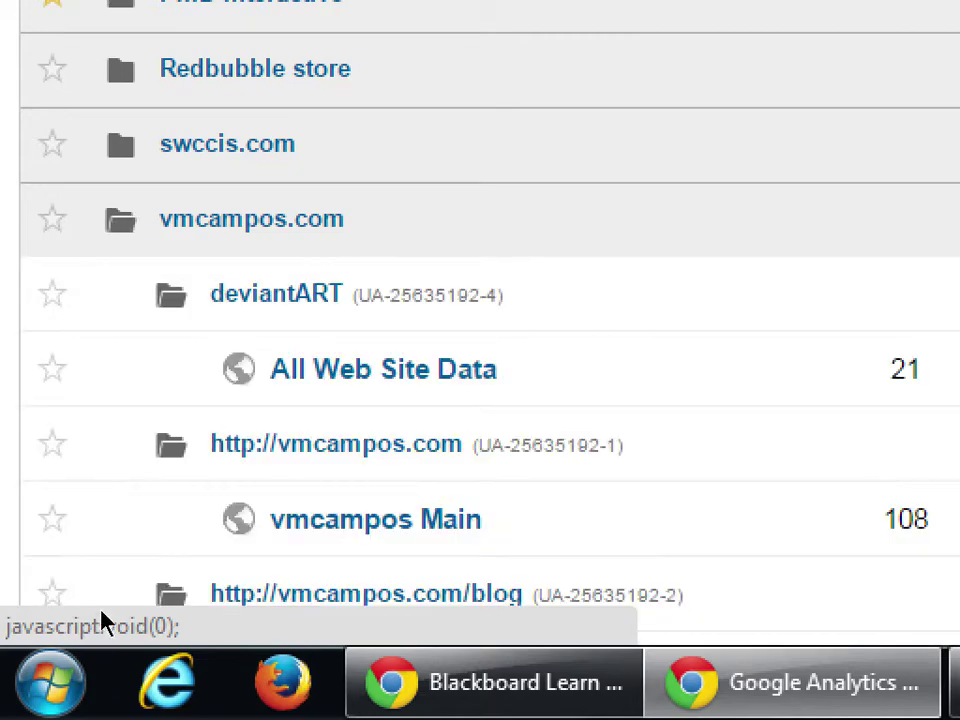
scroll(105, 622, down, 2)
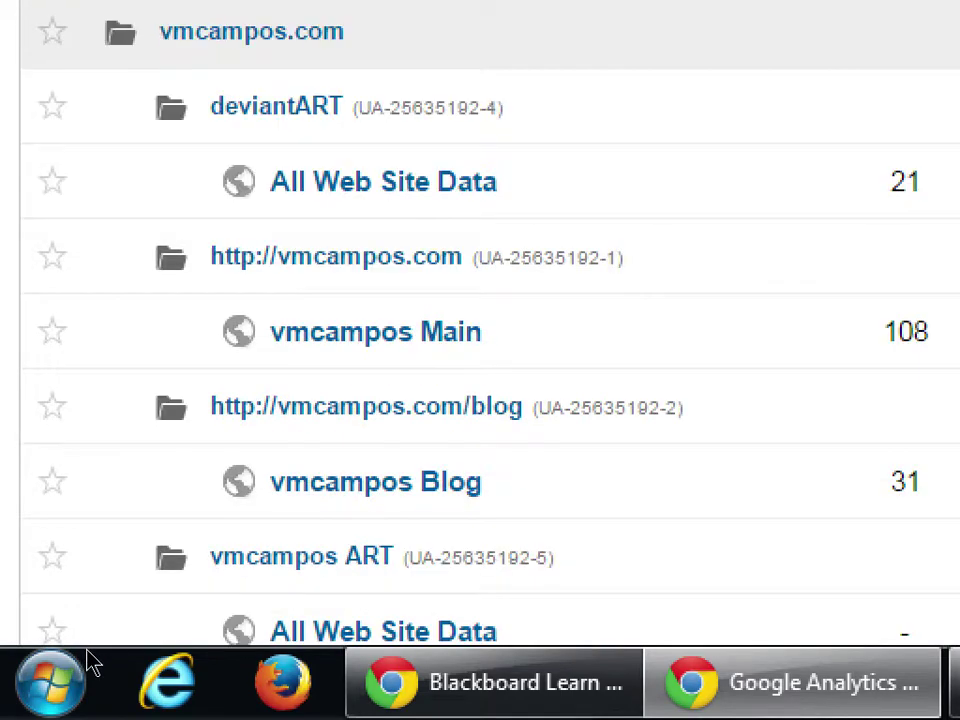
scroll(180, 600, up, 1)
scroll(180, 608, up, 2)
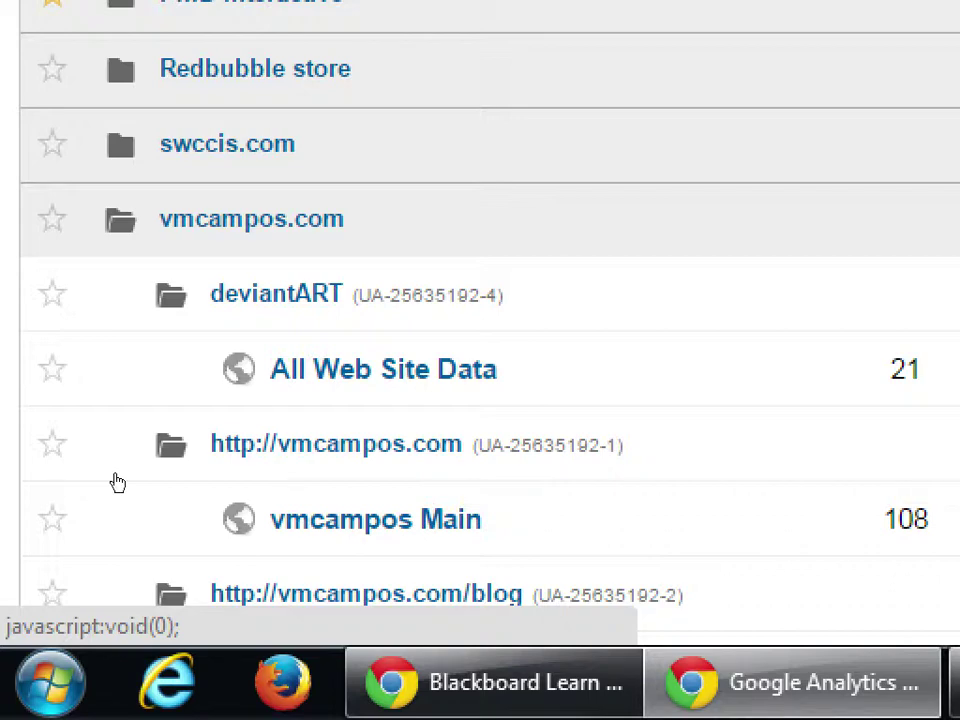
click(117, 483)
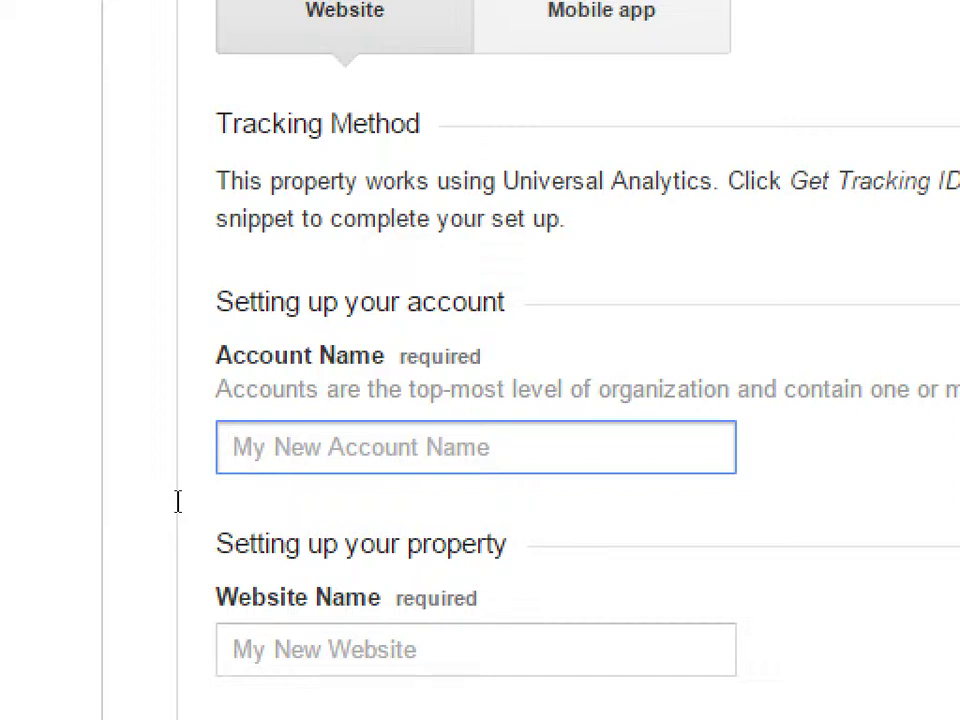
Step: Enter 'Victor's Art' as the Account Name and 'Main Website' as the Website Name
text(Victor's Art)
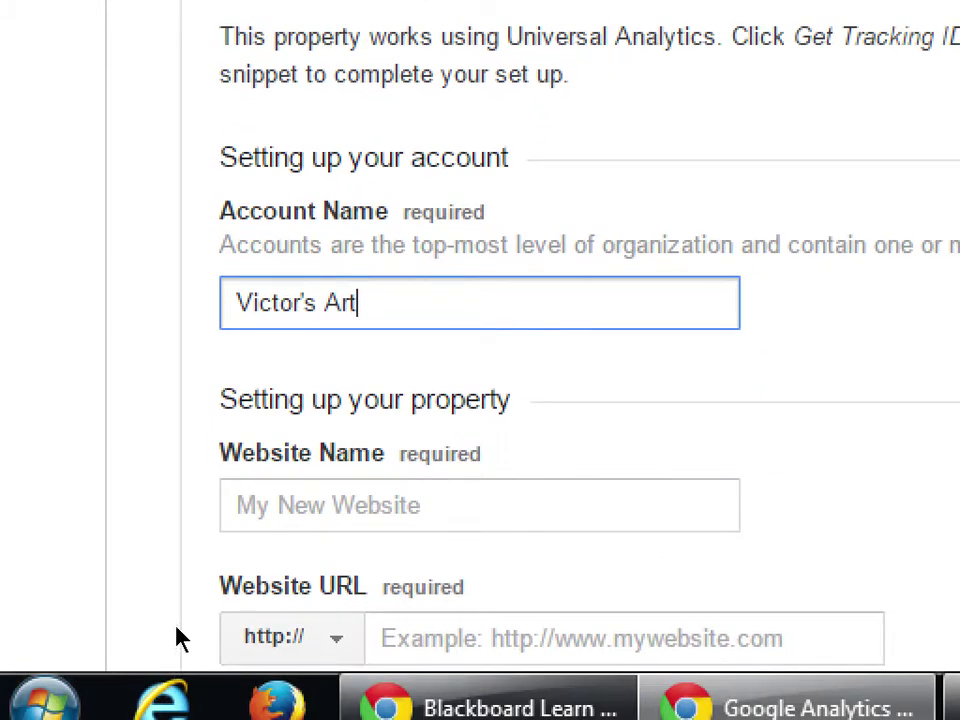
key(Tab)
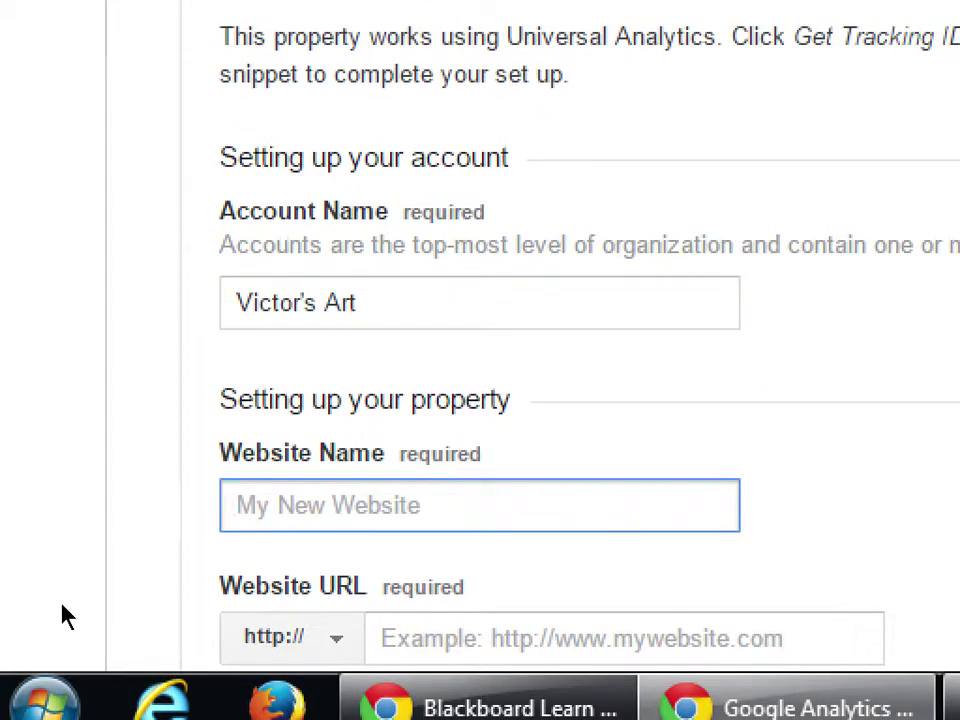
text(Main Web )
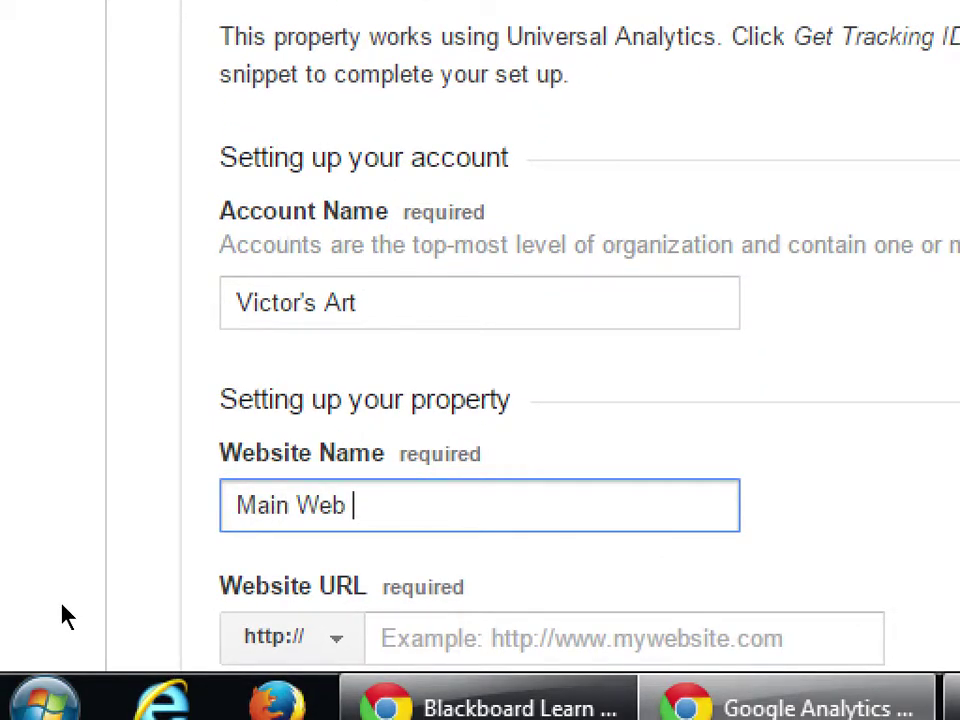
text(Site)
key(ctrl+a)
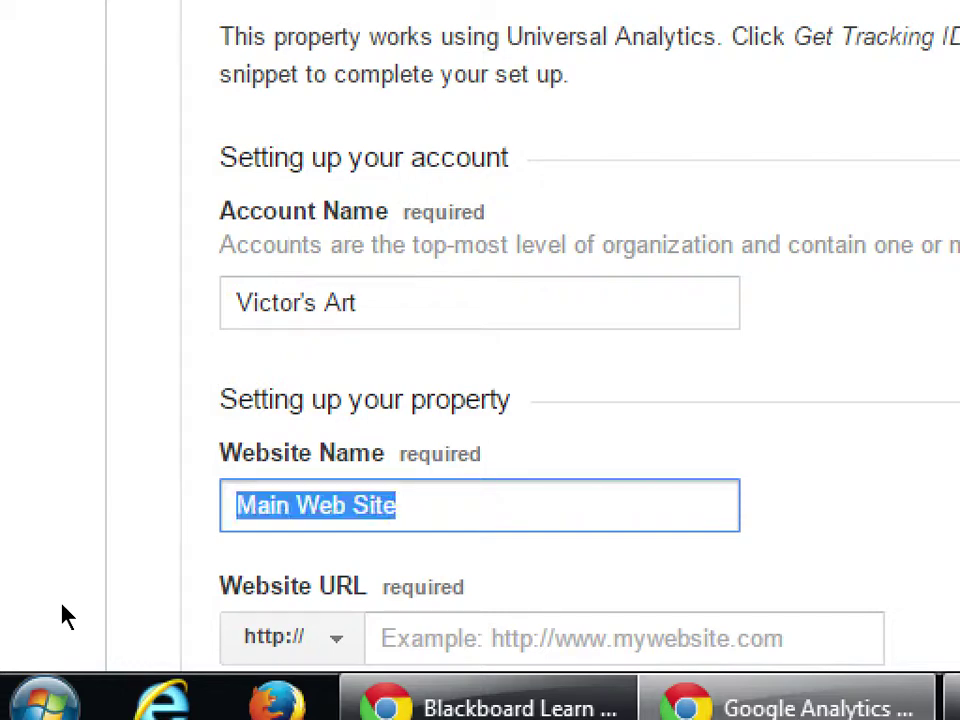
text(The You)
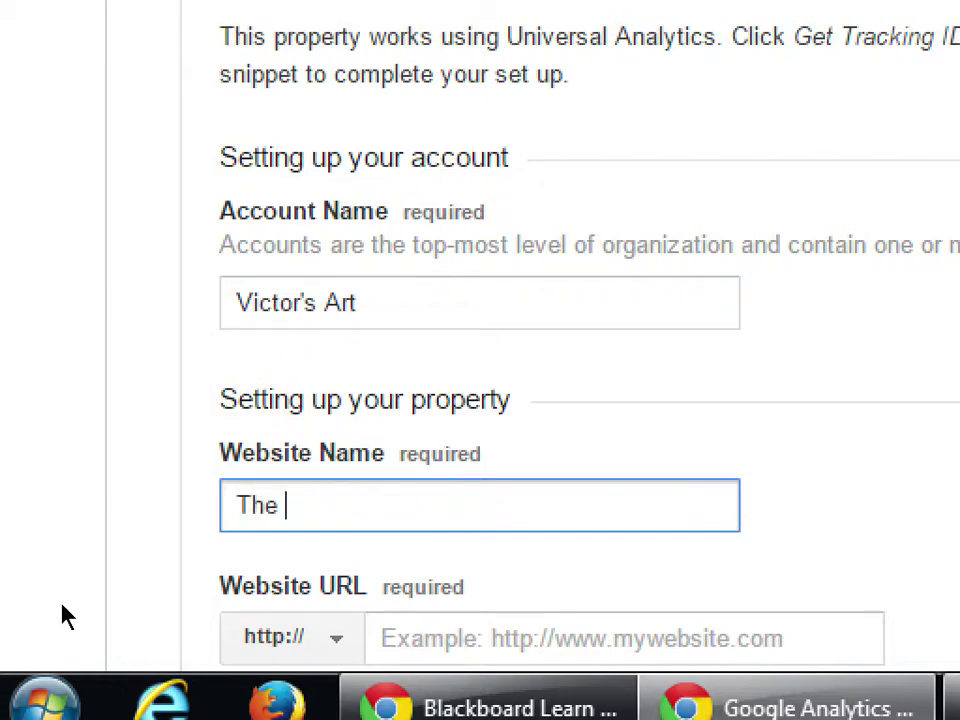
text(page)
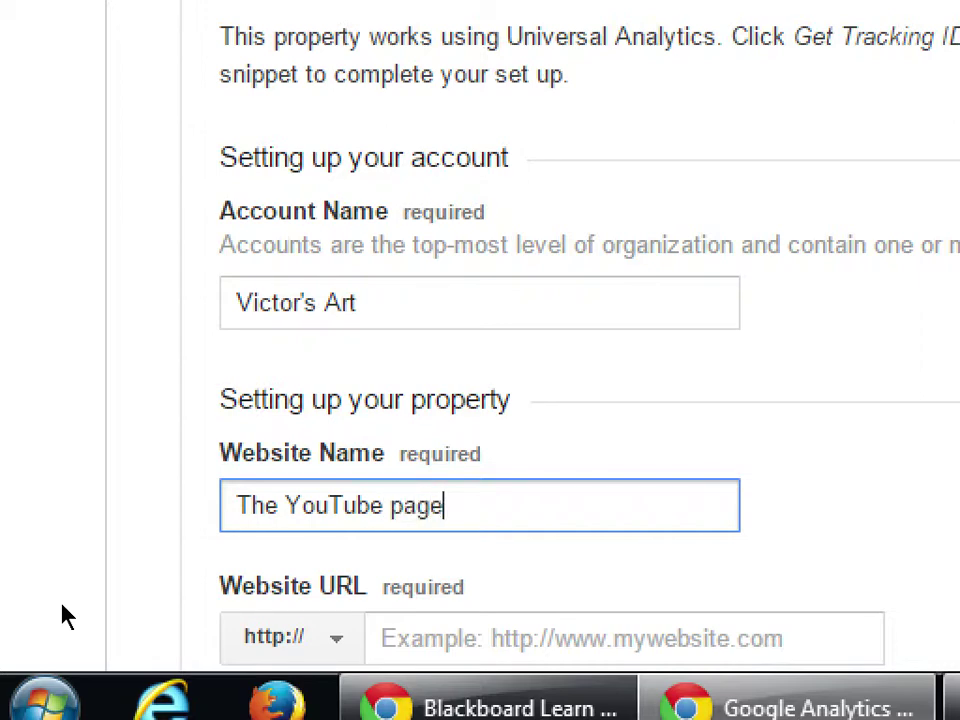
key(ctrl+a)
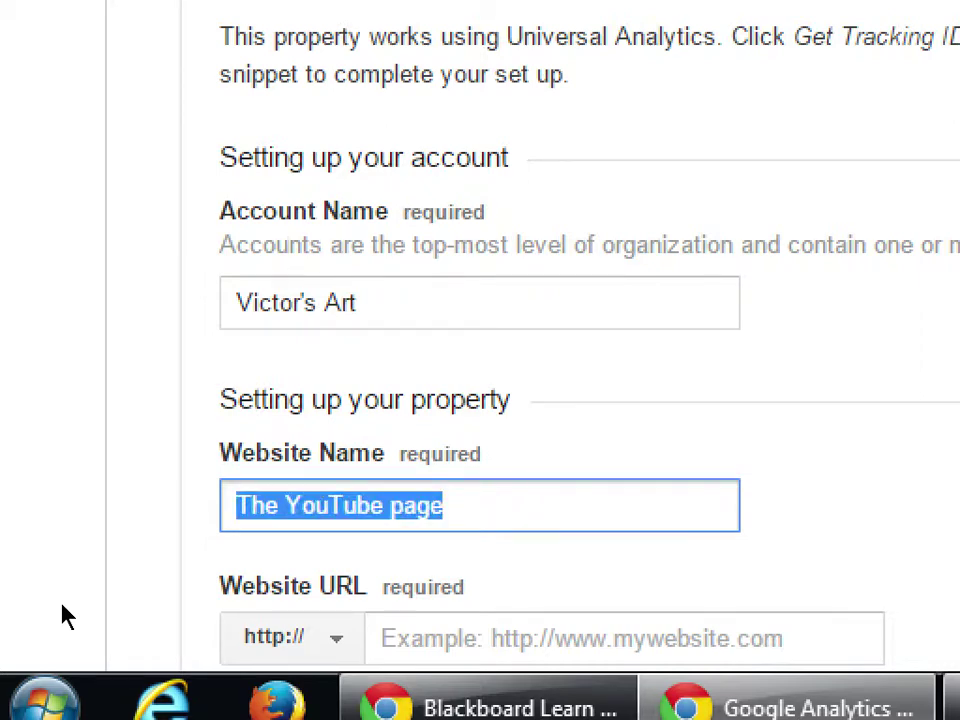
key(BackSpace)
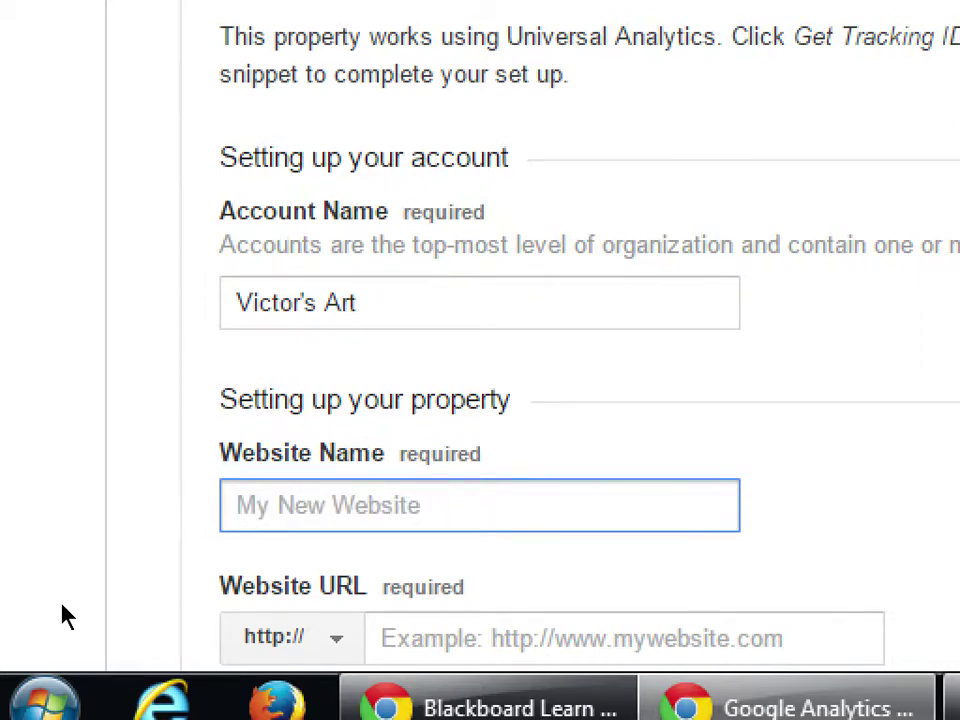
text(Main Web)
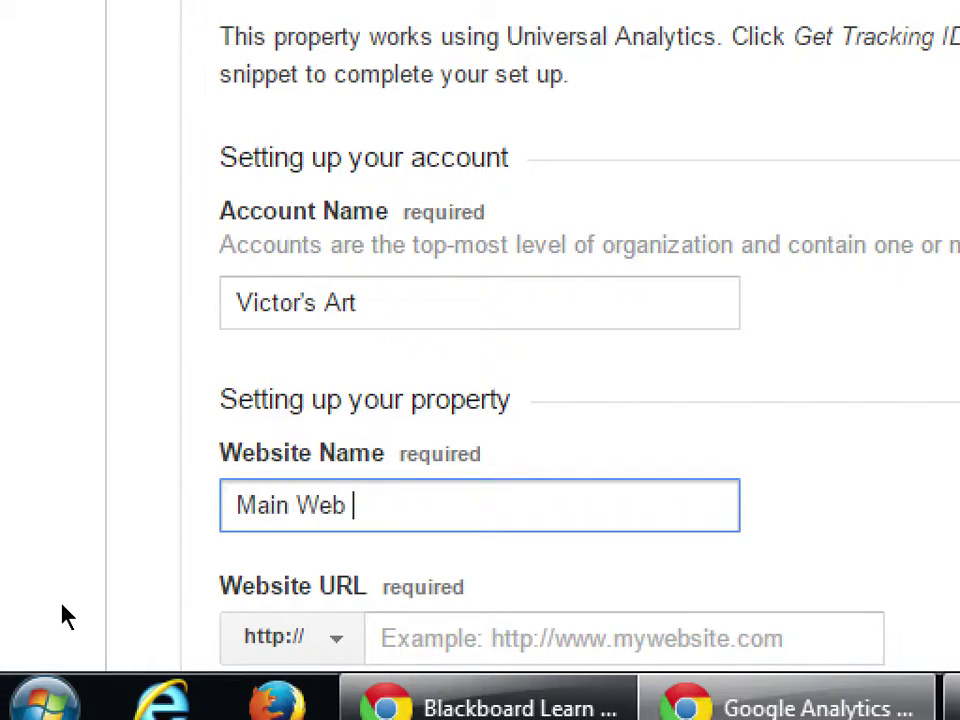
text(site)
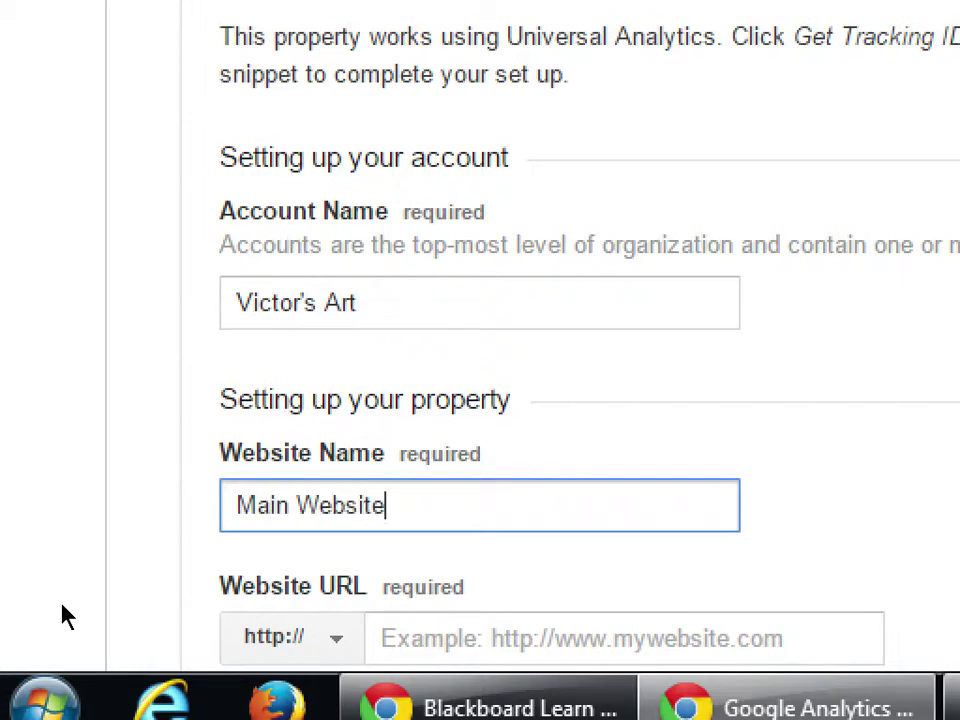
scroll(66, 615, down, 2)
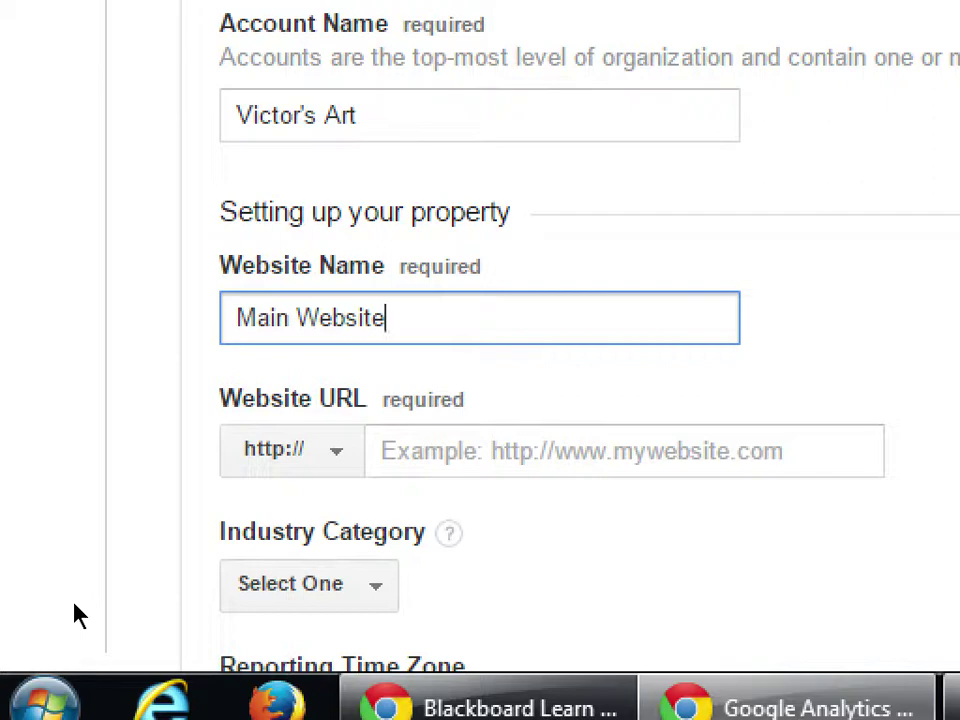
key(ctrl+t)
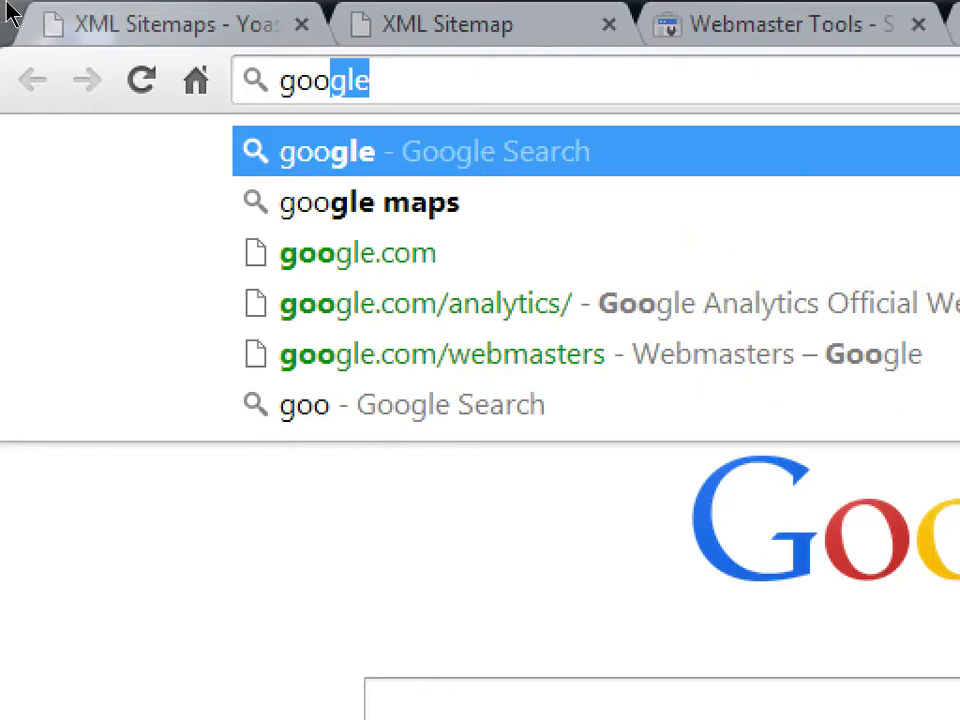
key(Down)
key(Down)
key(Down)
key(Return)
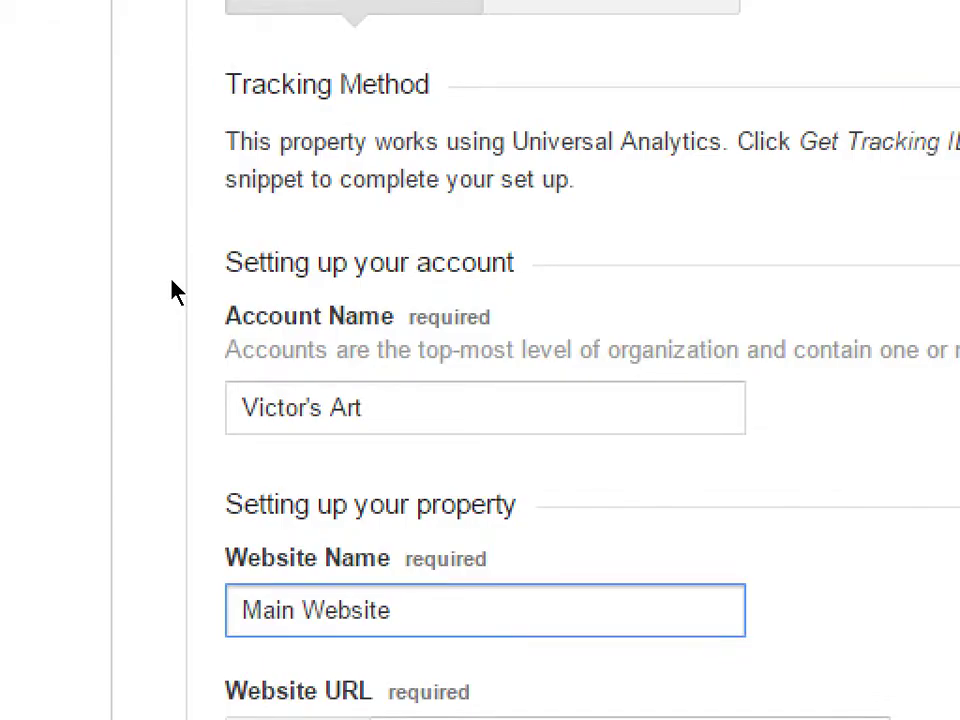
scroll(182, 600, down, 2)
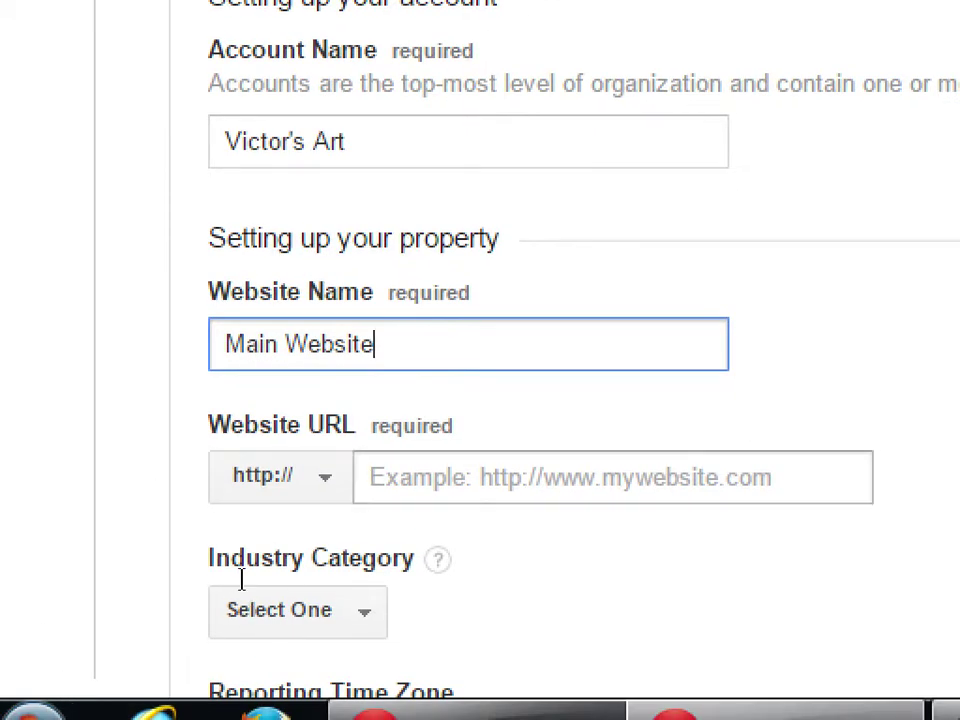
key(Tab)
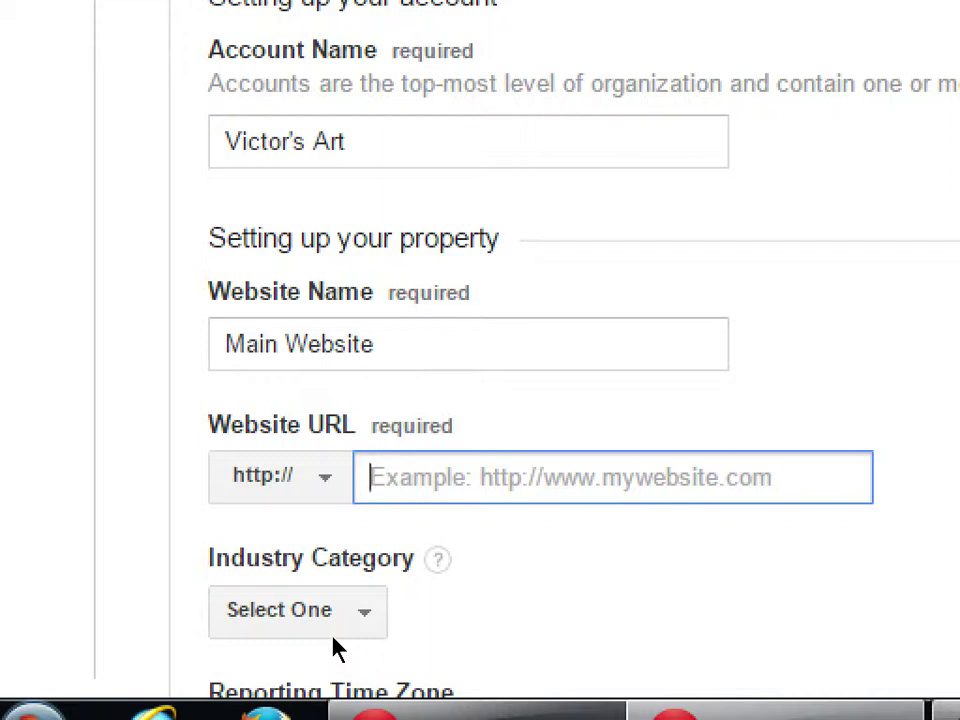
text(www.)
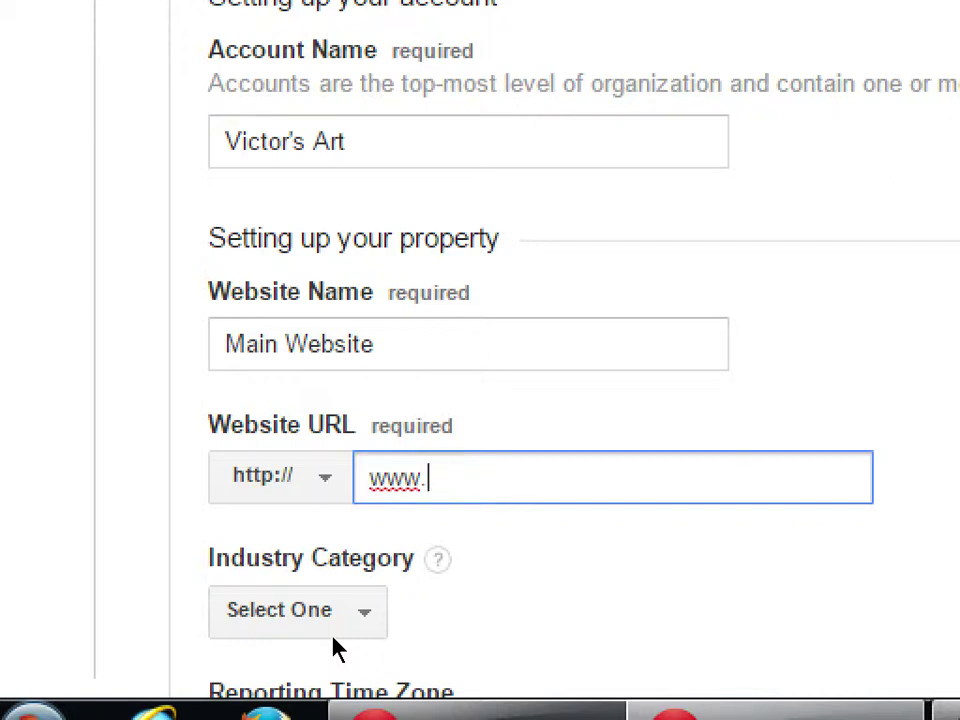
text(victorsart.co)
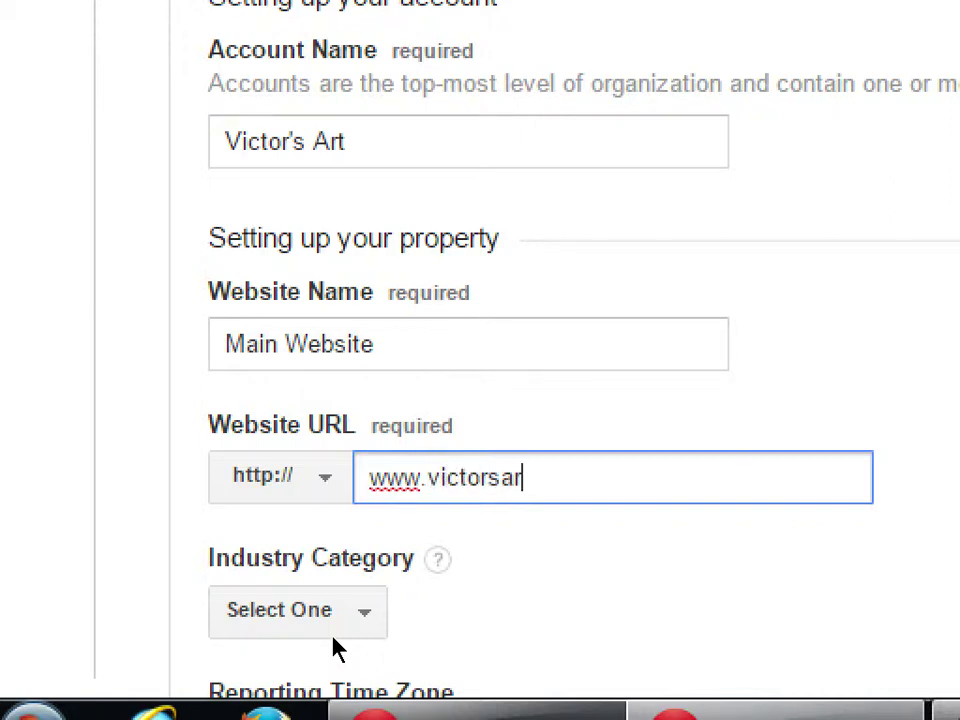
key(BackSpace)
key(BackSpace)
text(inf)
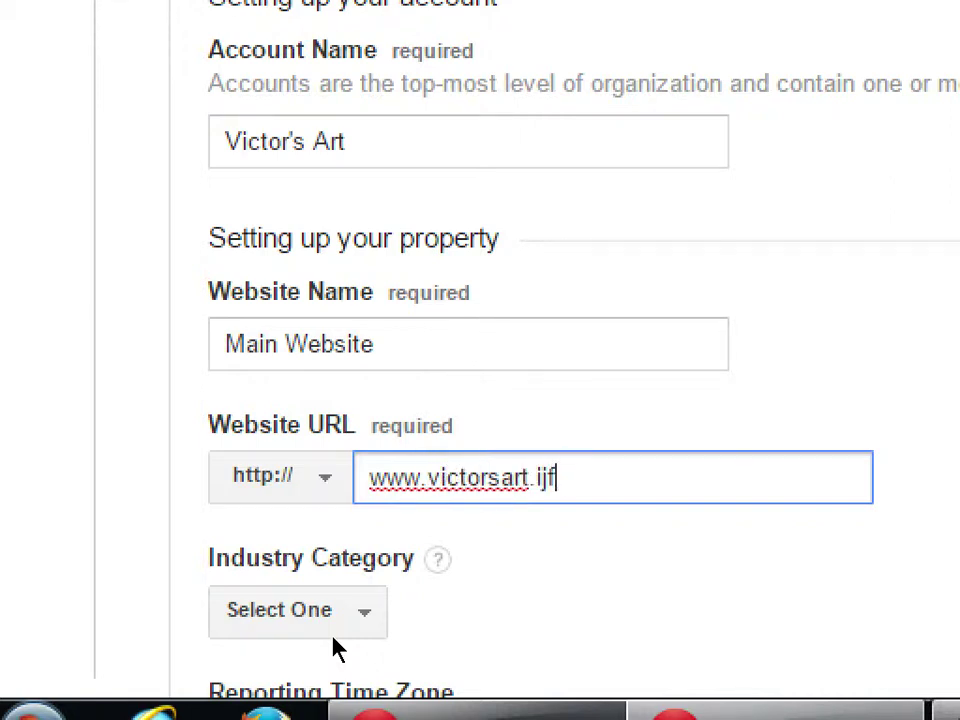
key(BackSpace)
key(BackSpace)
text(nfo)
key(Home)
key(Delete)
key(Delete)
key(Delete)
key(Delete)
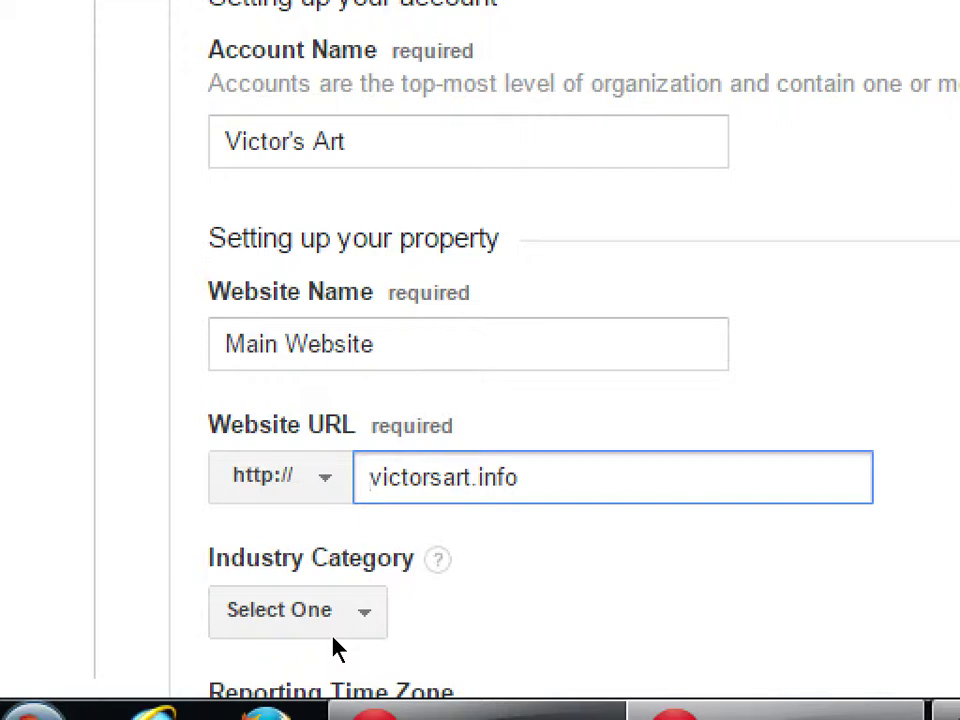
text(www.)
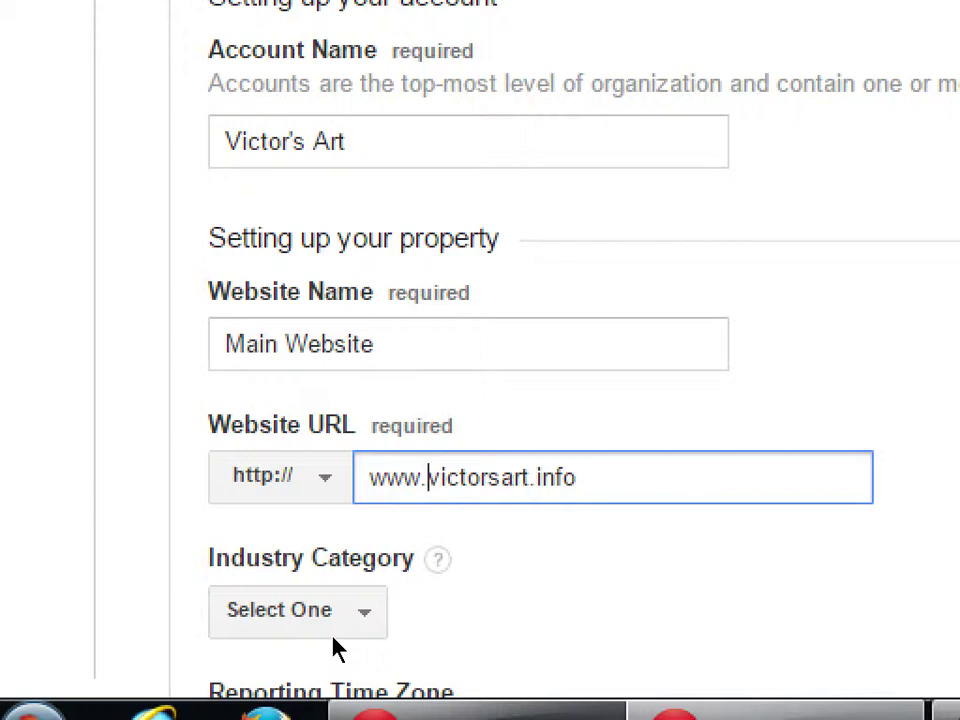
Step: Choose Arts and Entertainment as the Industry Category
scroll(28, 564, down, 4)
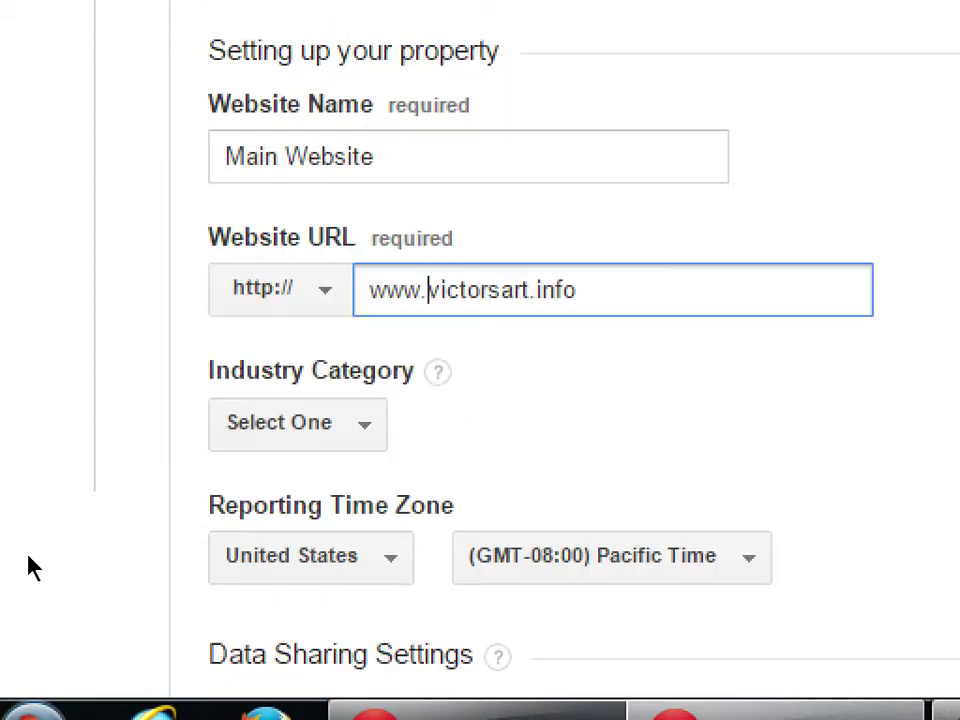
key(Tab)
key(space)
scroll(86, 319, up, 4)
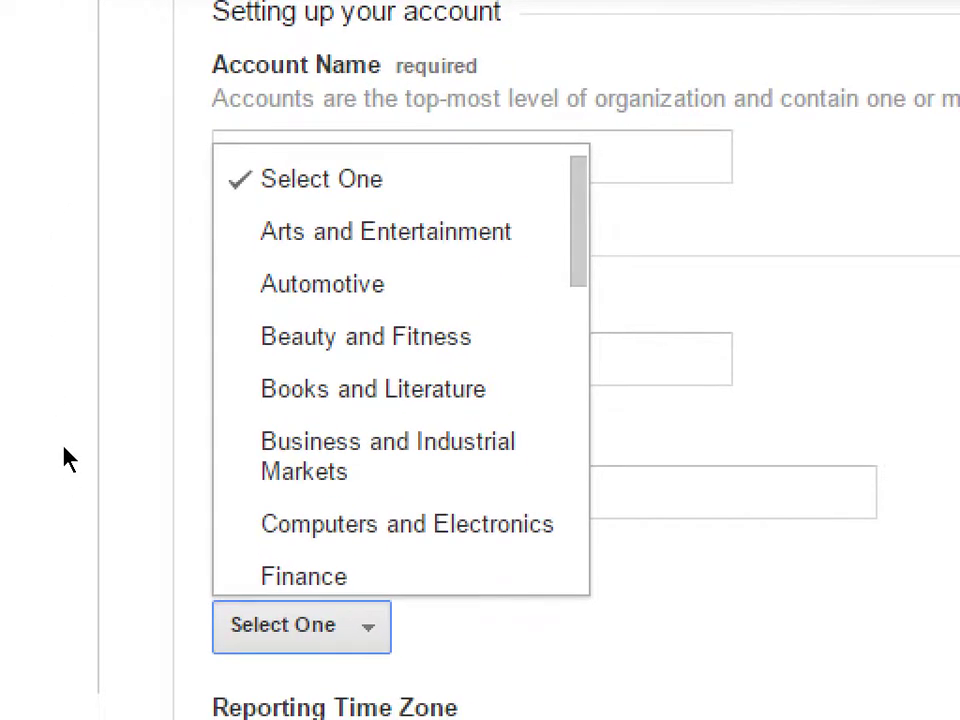
scroll(295, 270, down, 1)
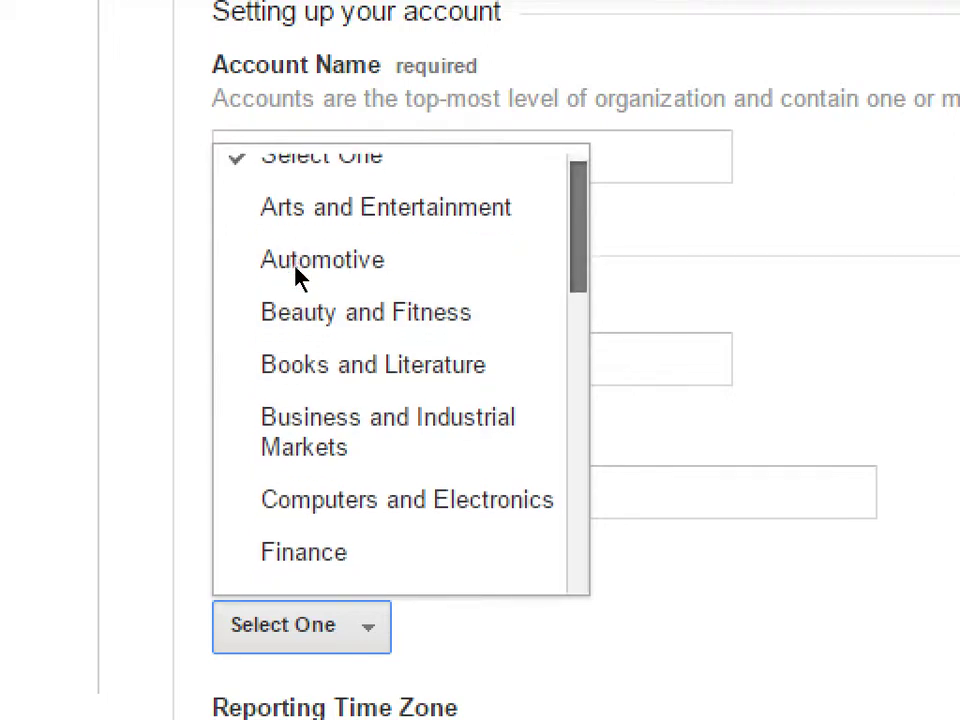
scroll(298, 280, down, 1)
scroll(296, 295, down, 4)
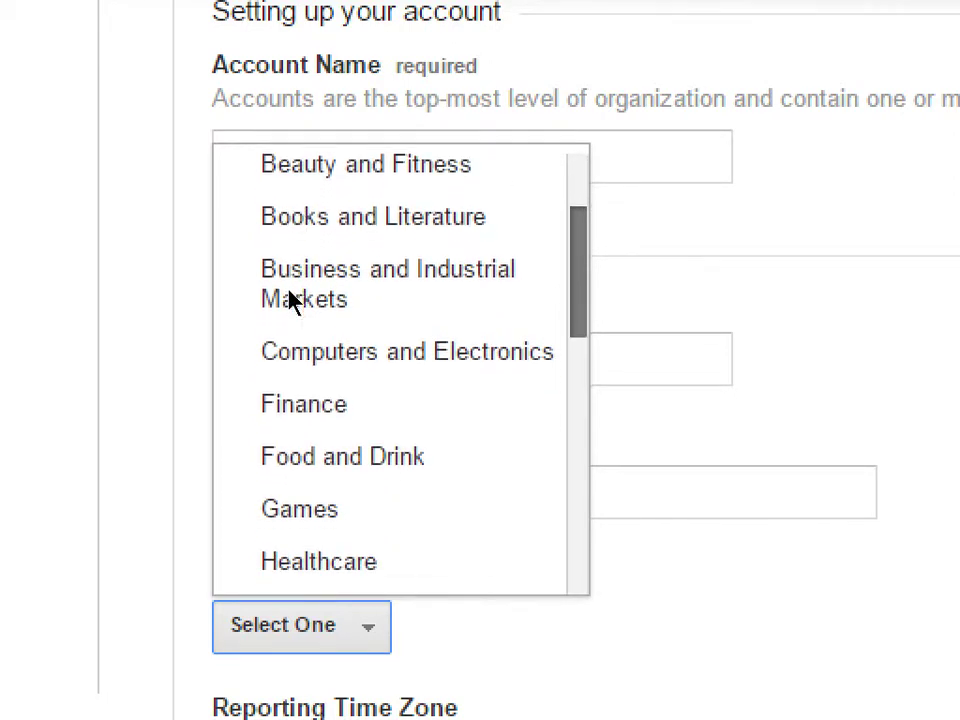
scroll(295, 318, down, 1)
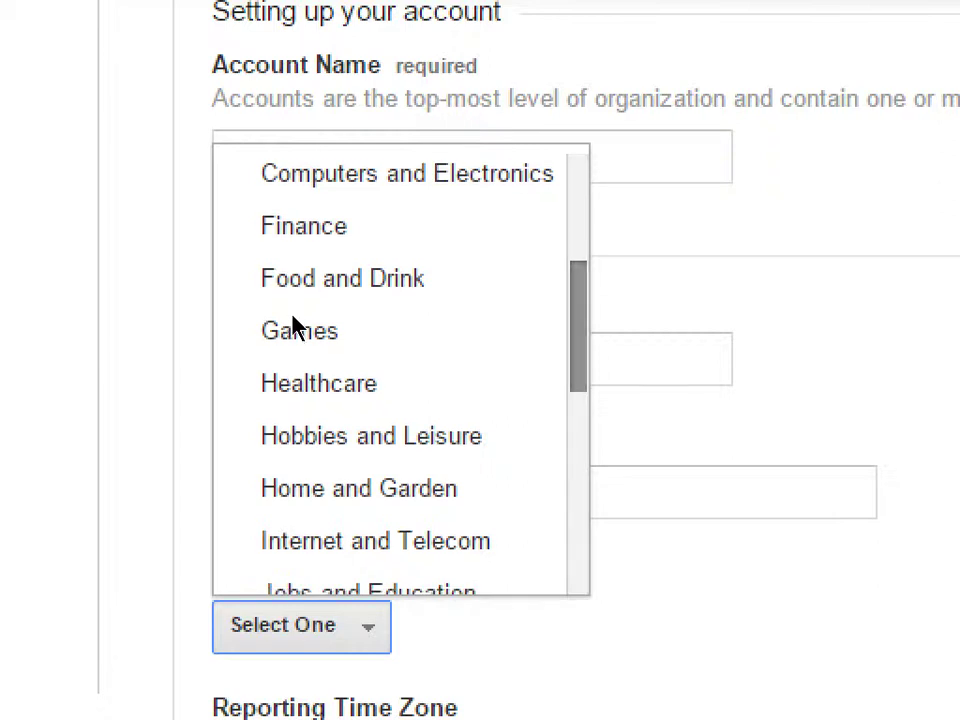
scroll(293, 283, down, 4)
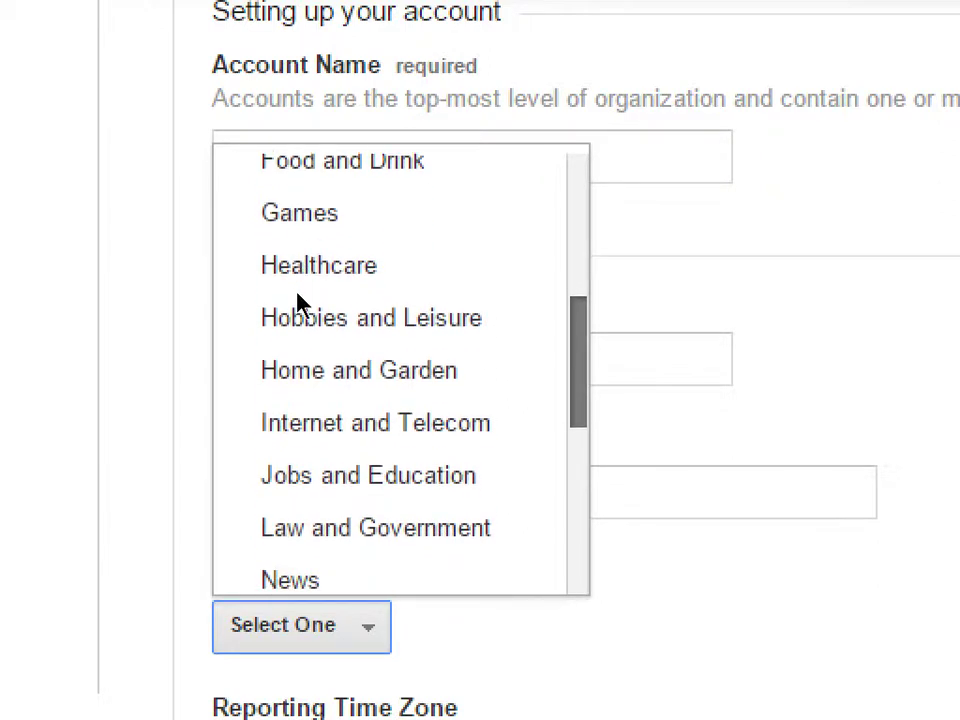
scroll(301, 318, down, 8)
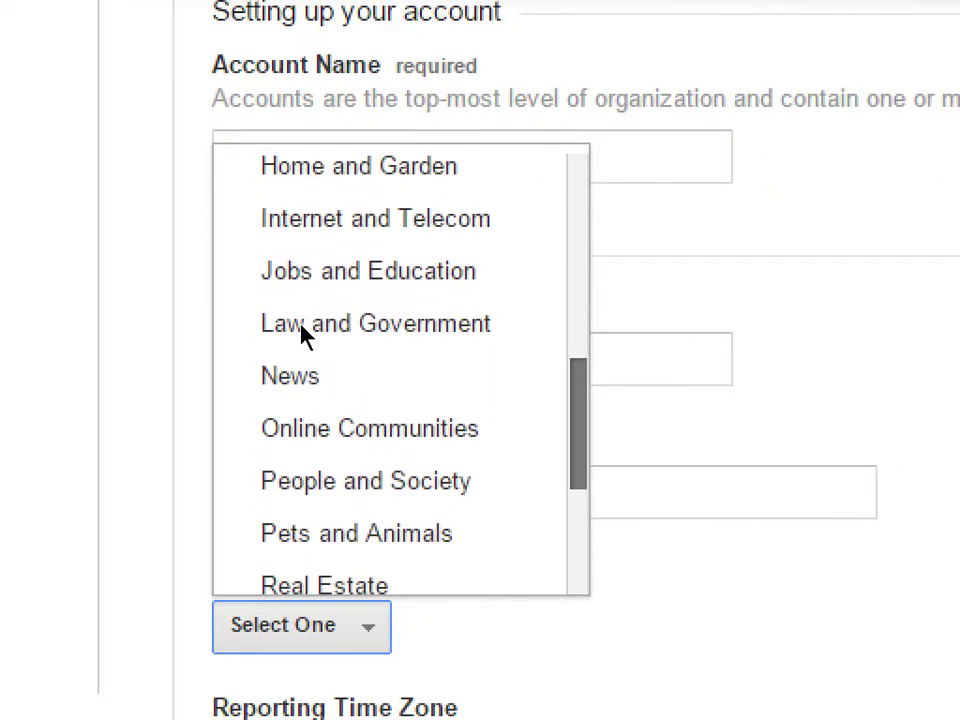
scroll(299, 383, down, 1)
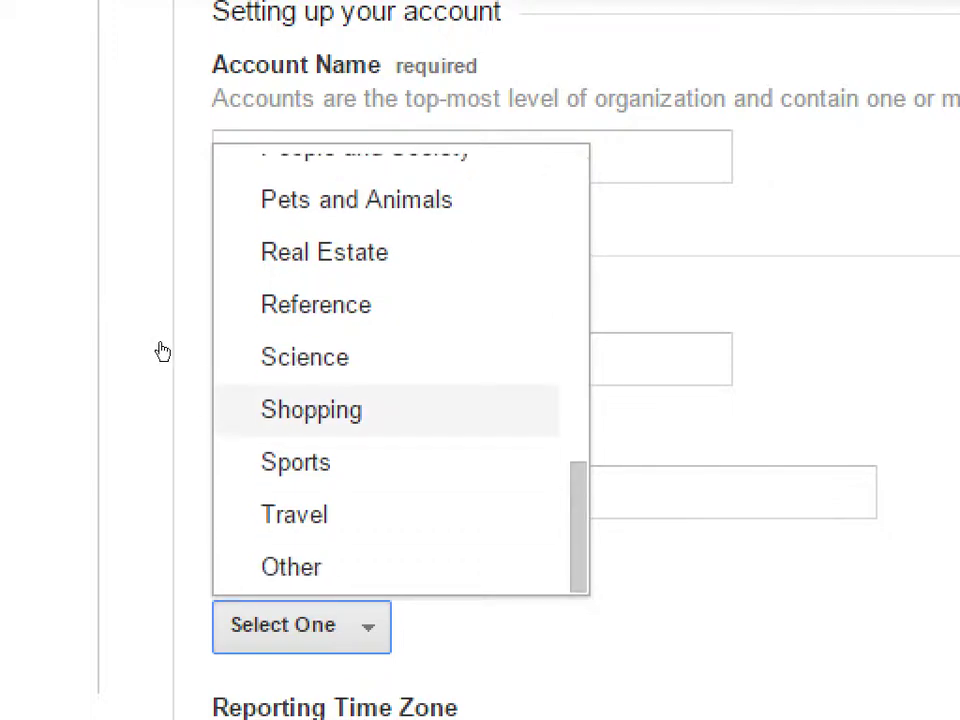
scroll(300, 242, up, 10)
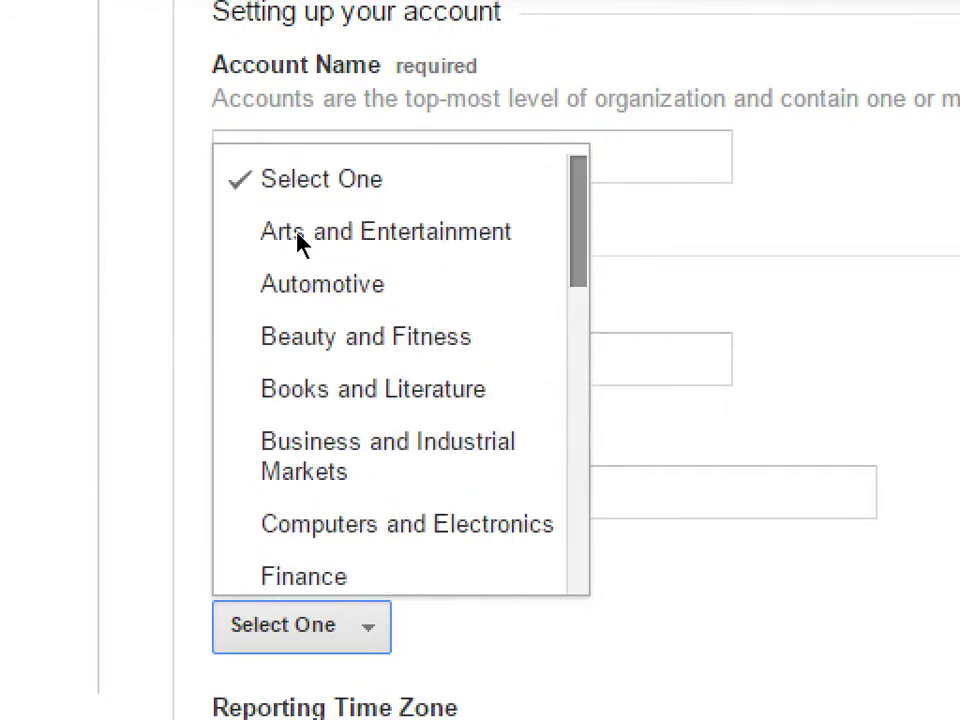
click(232, 258)
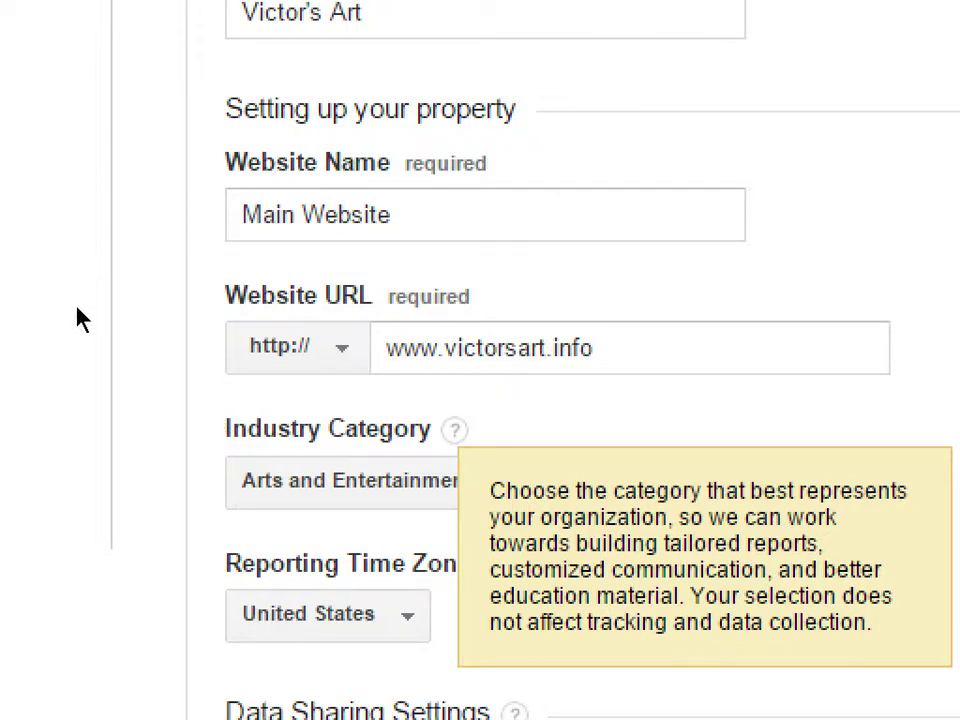
scroll(22, 530, down, 3)
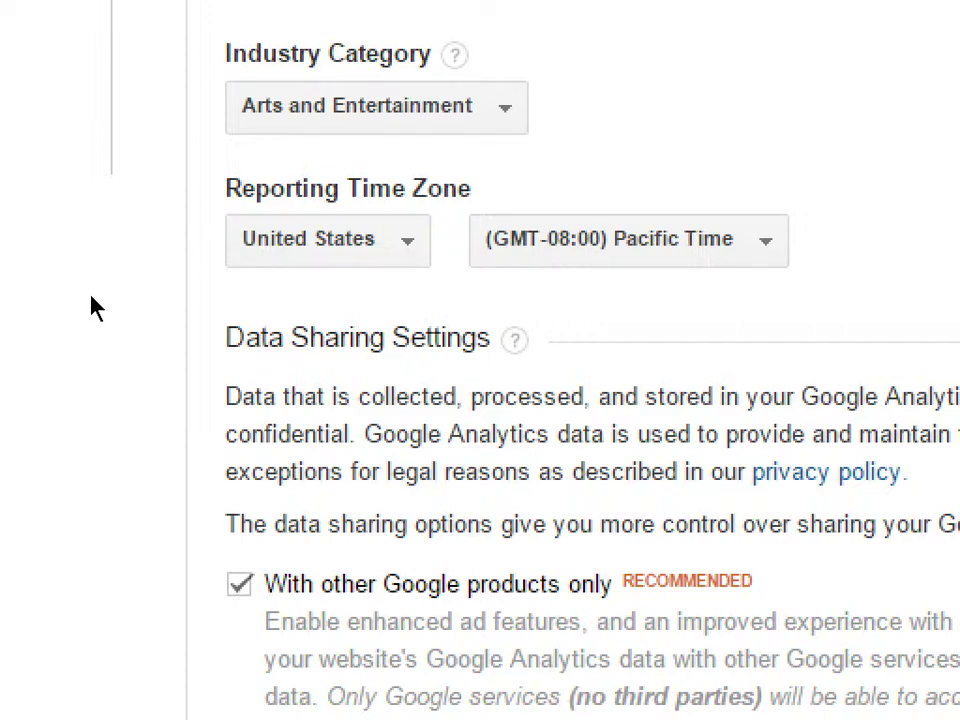
scroll(87, 336, down, 3)
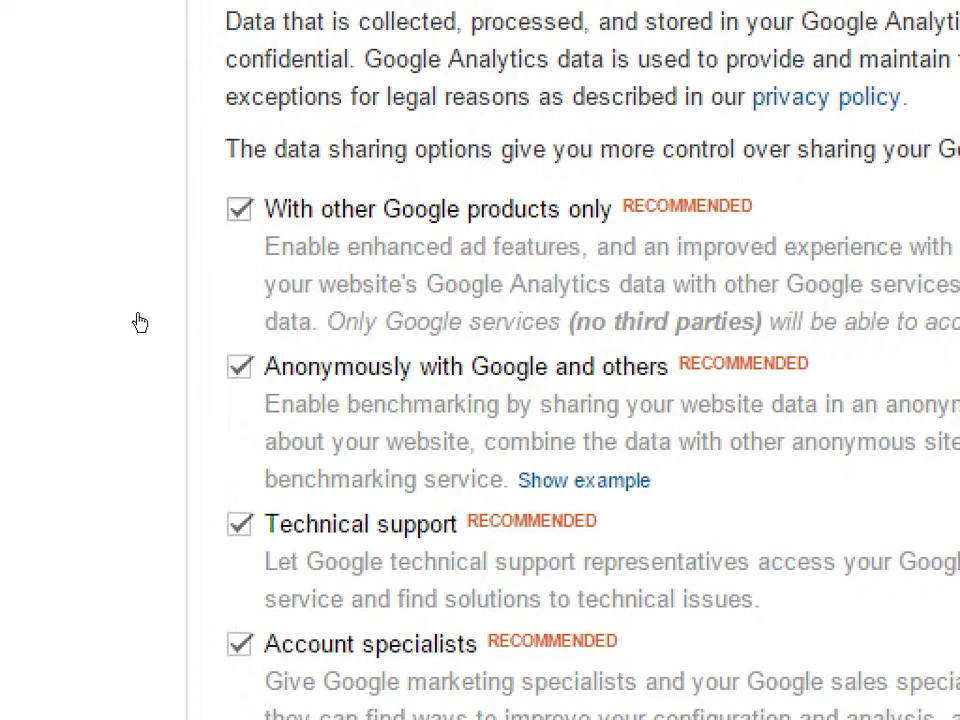
Step: Untick anonymous sharing, Technical support and Account specialists, keeping only Google products sharing
click(224, 403)
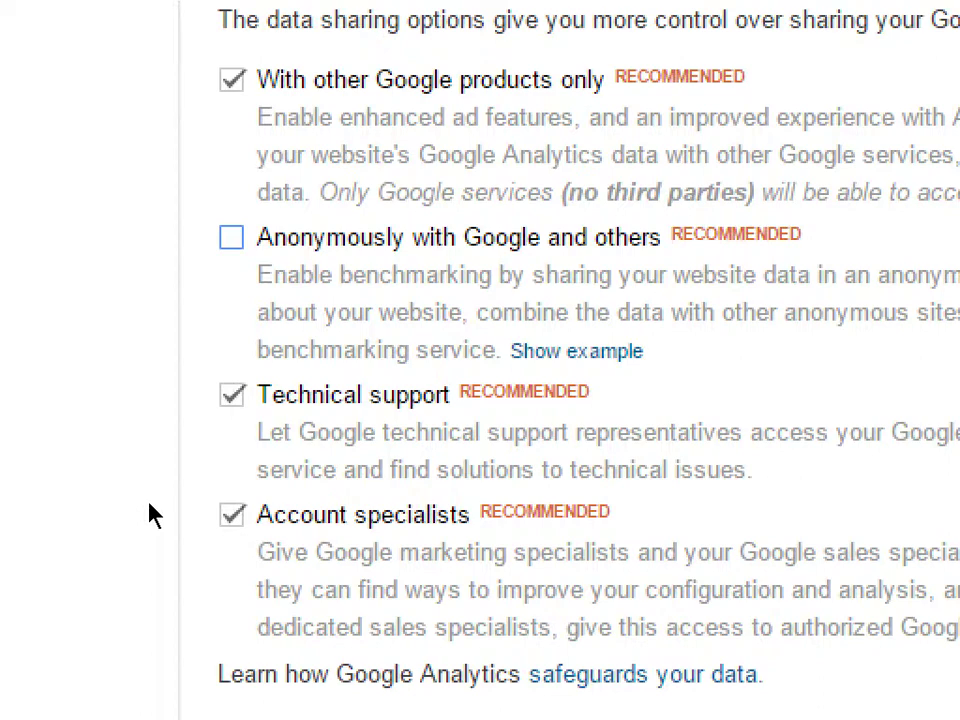
key(Tab)
key(space)
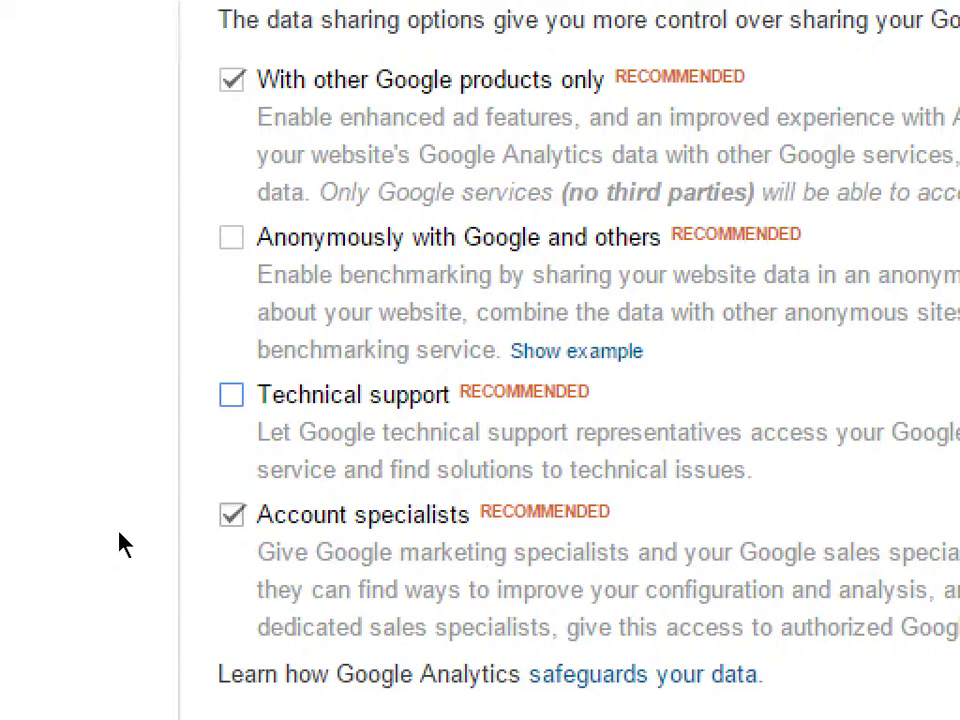
key(Tab)
key(space)
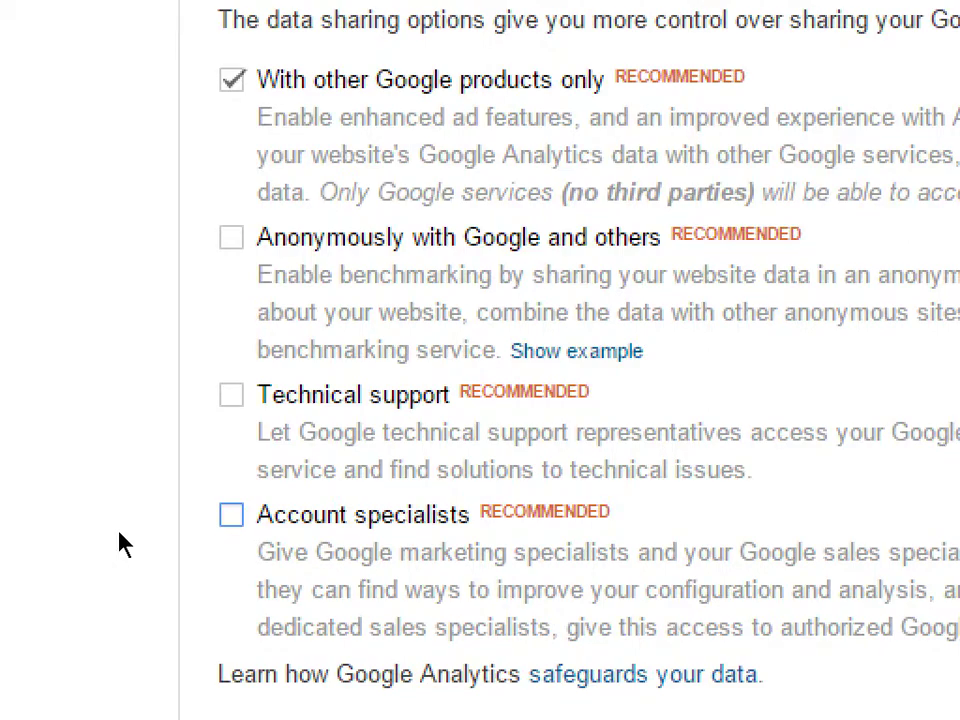
scroll(105, 545, down, 3)
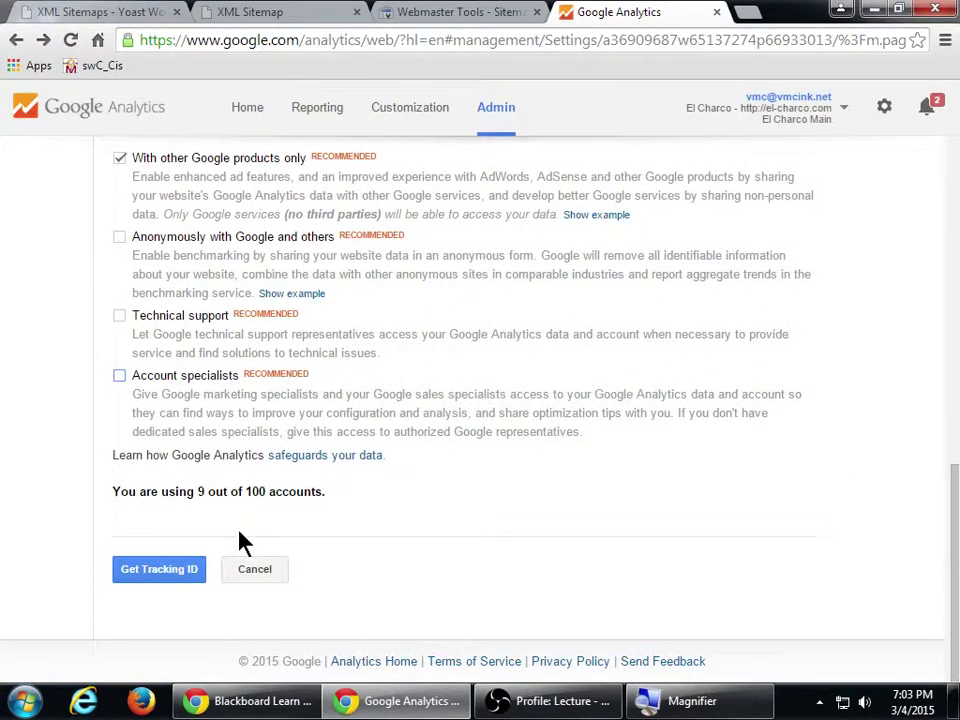
Step: Request a tracking ID and accept the Google Analytics Terms of Service
click(163, 573)
scroll(401, 523, down, 5)
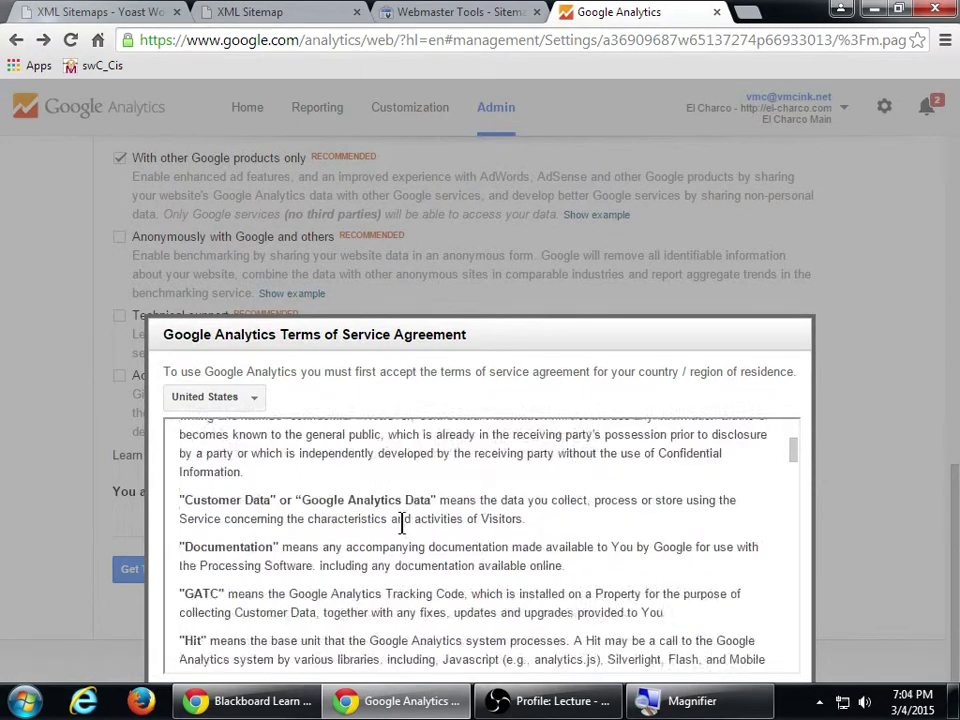
scroll(401, 523, up, 5)
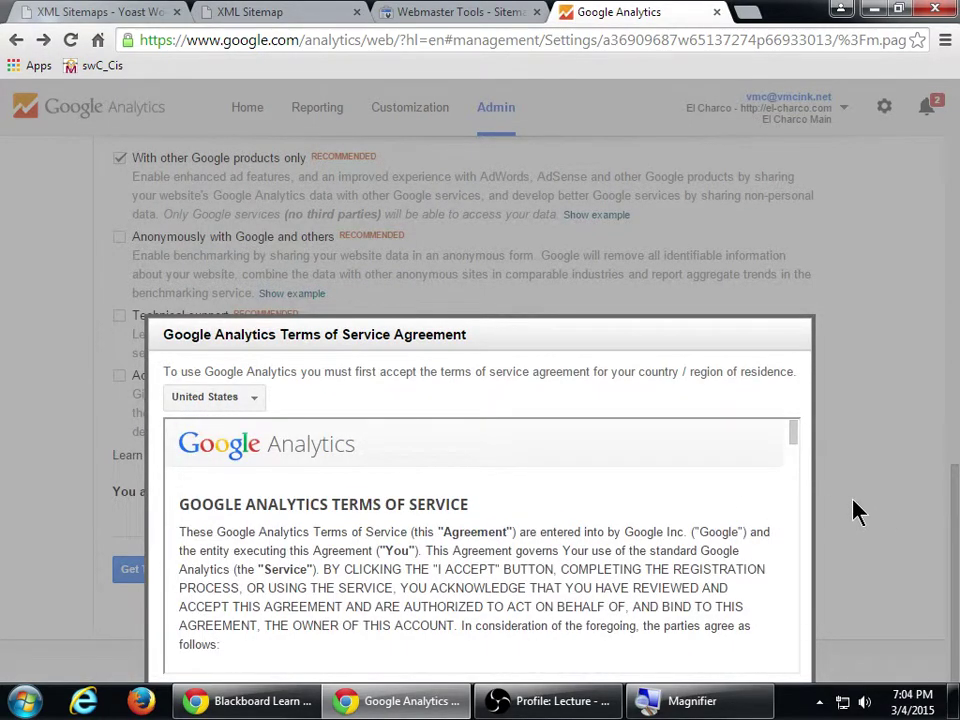
key(ctrl+minus)
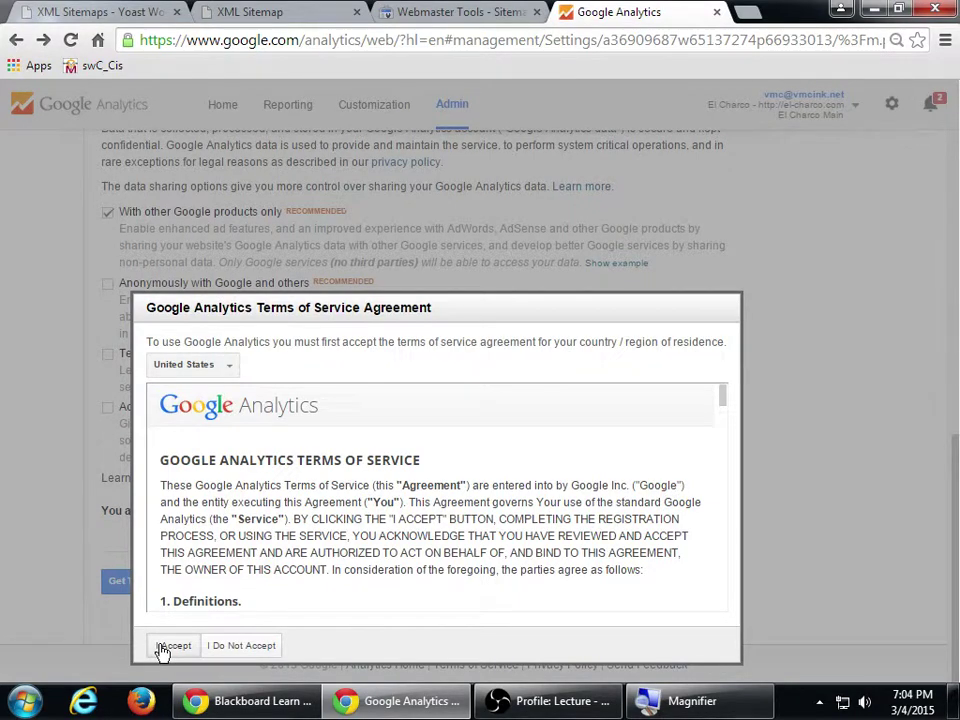
click(170, 646)
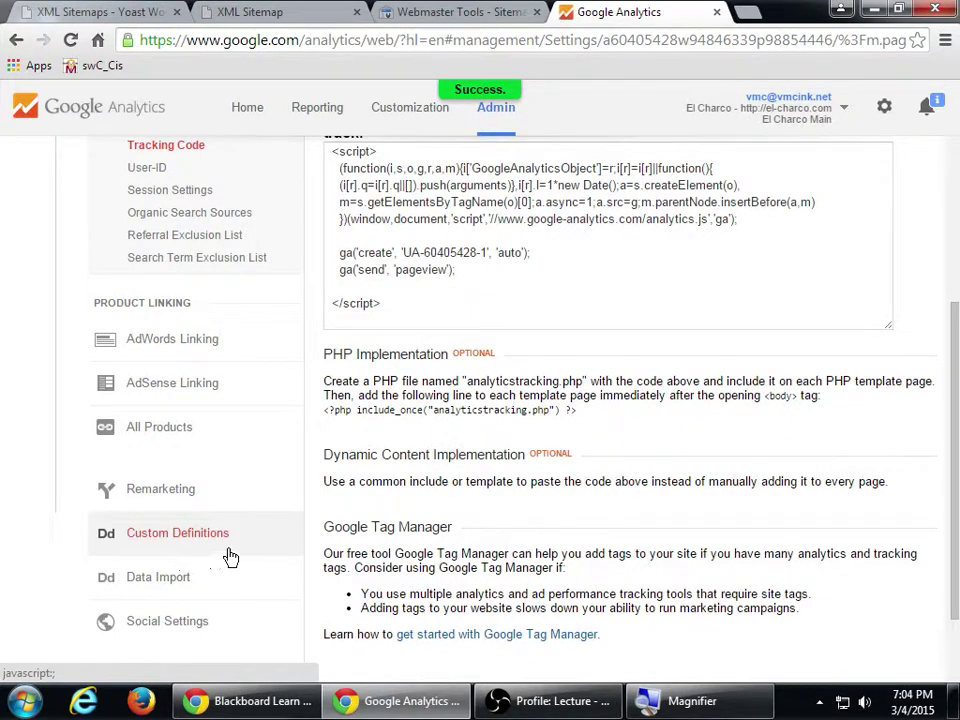
Step: Scroll up to view the new tracking ID and website tracking script
scroll(229, 557, up, 3)
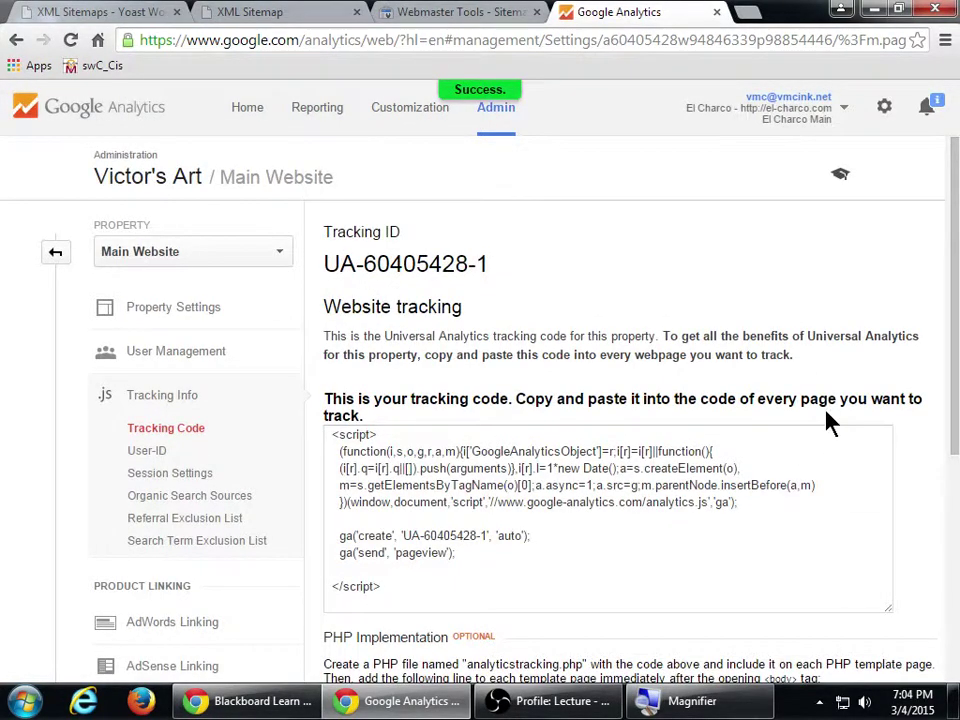
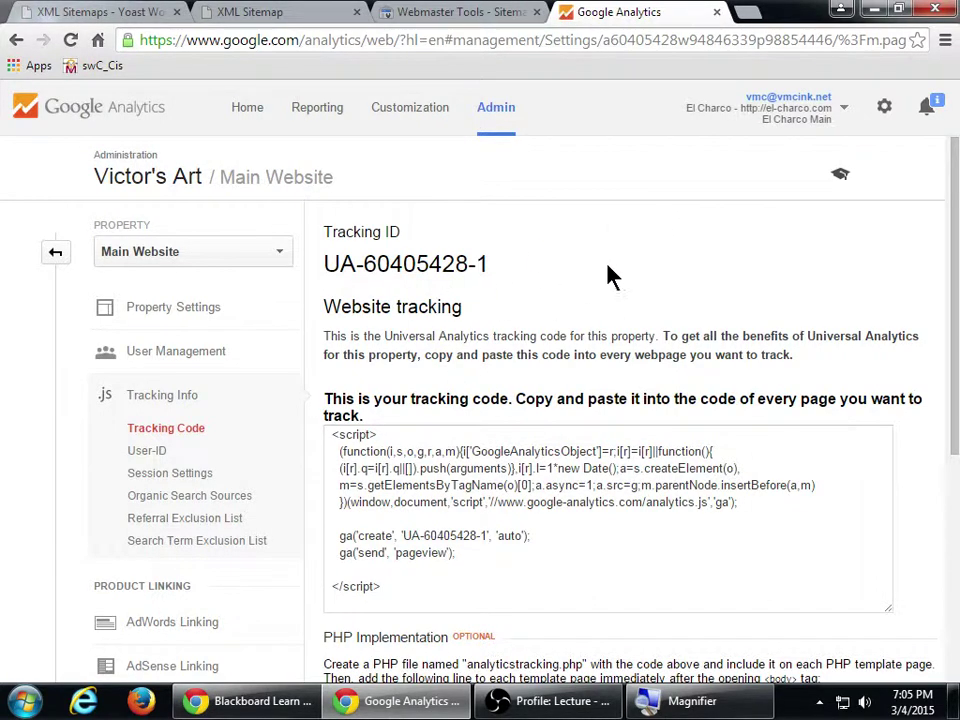
Step: Return to the WordPress 'XML Sitemaps - Yoast' tab with its saved sitemap settings
click(110, 13)
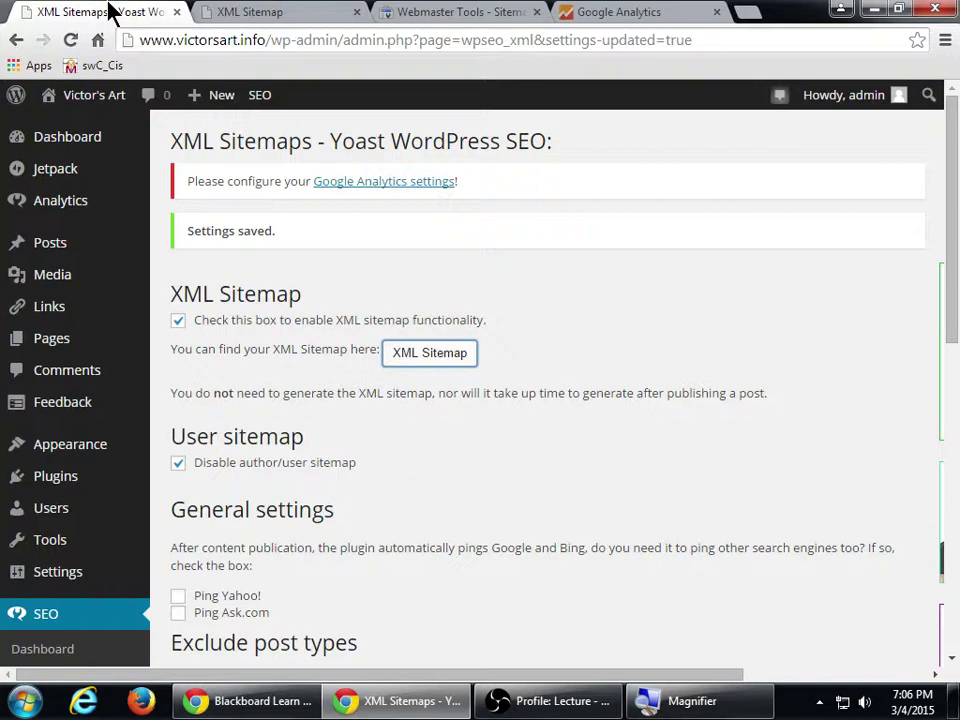
mouse_move(66, 208)
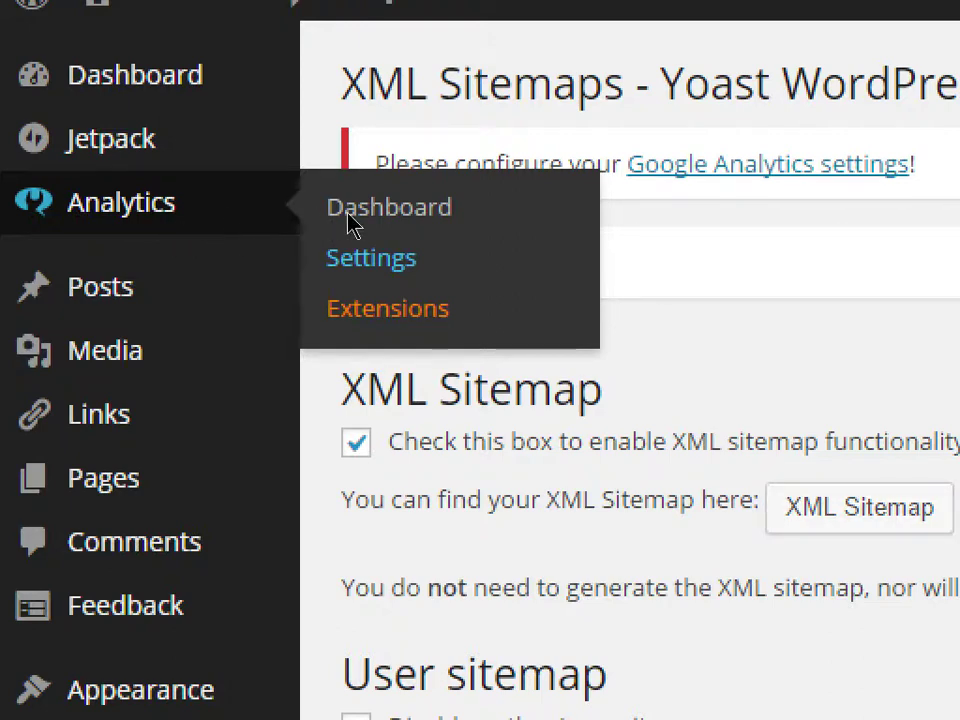
Step: Open the Google Analytics by Yoast Settings page from the Analytics menu
click(368, 257)
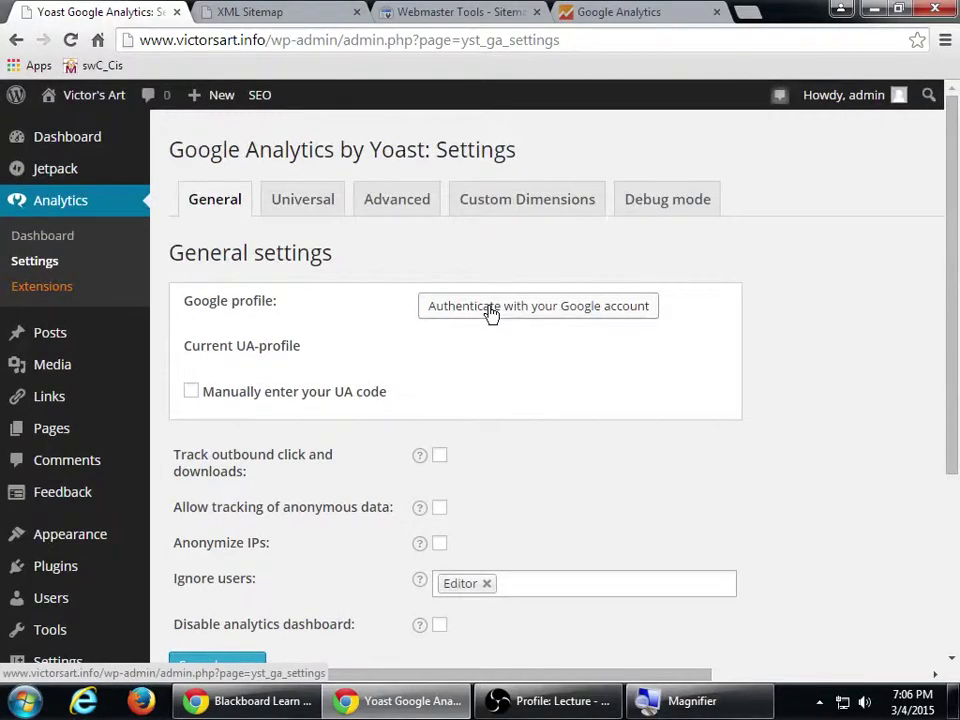
Step: Authenticate the Yoast analytics plugin with Google, granting it access to view Analytics data
click(483, 311)
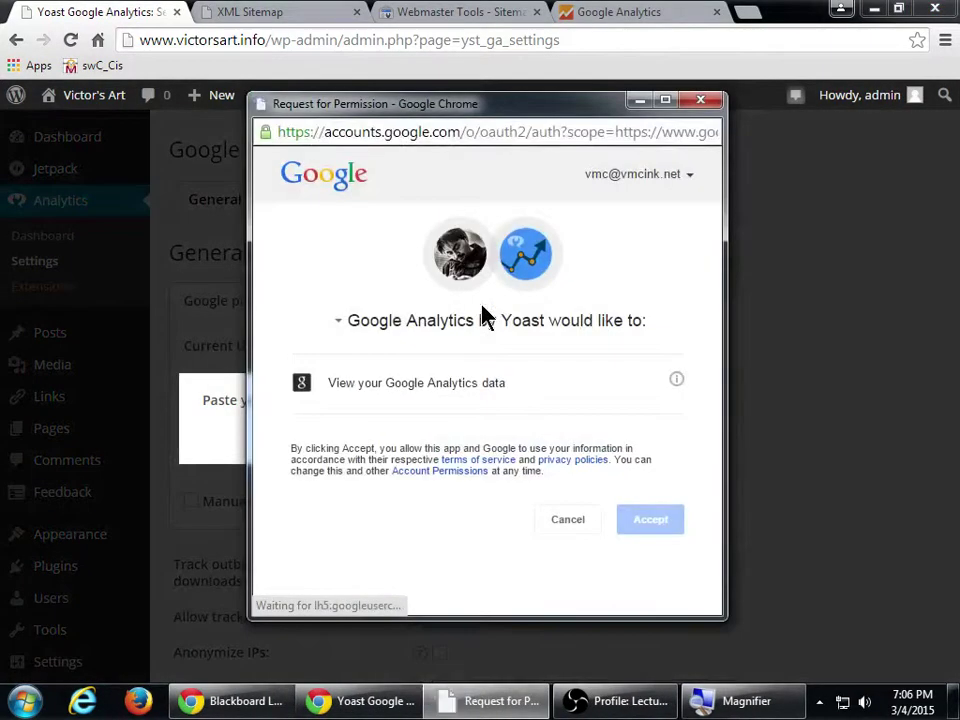
drag(406, 113, 596, 130)
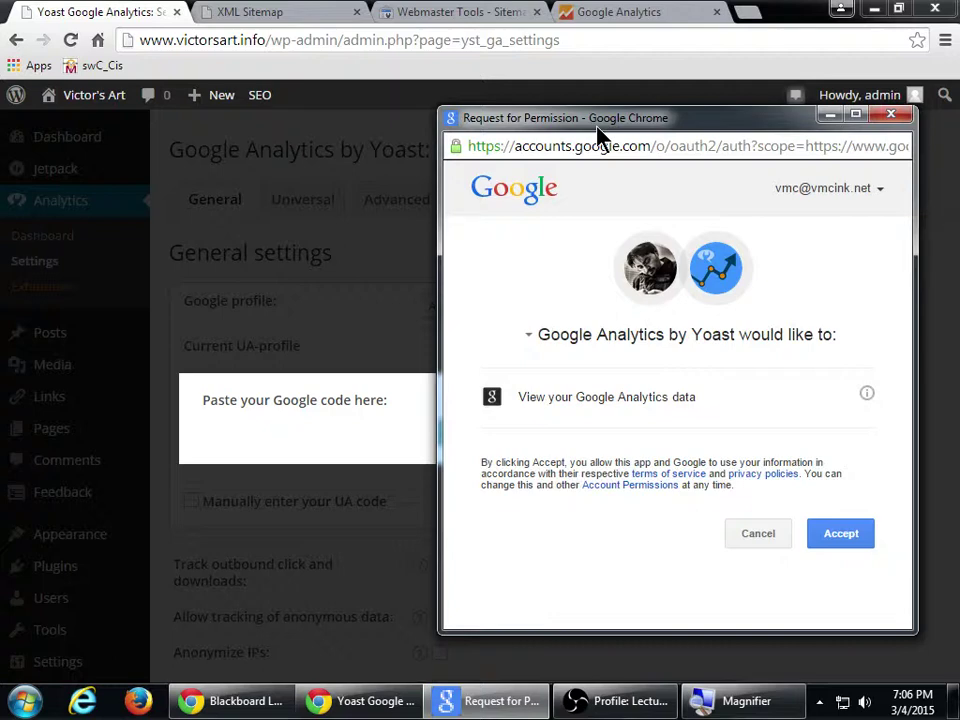
click(830, 537)
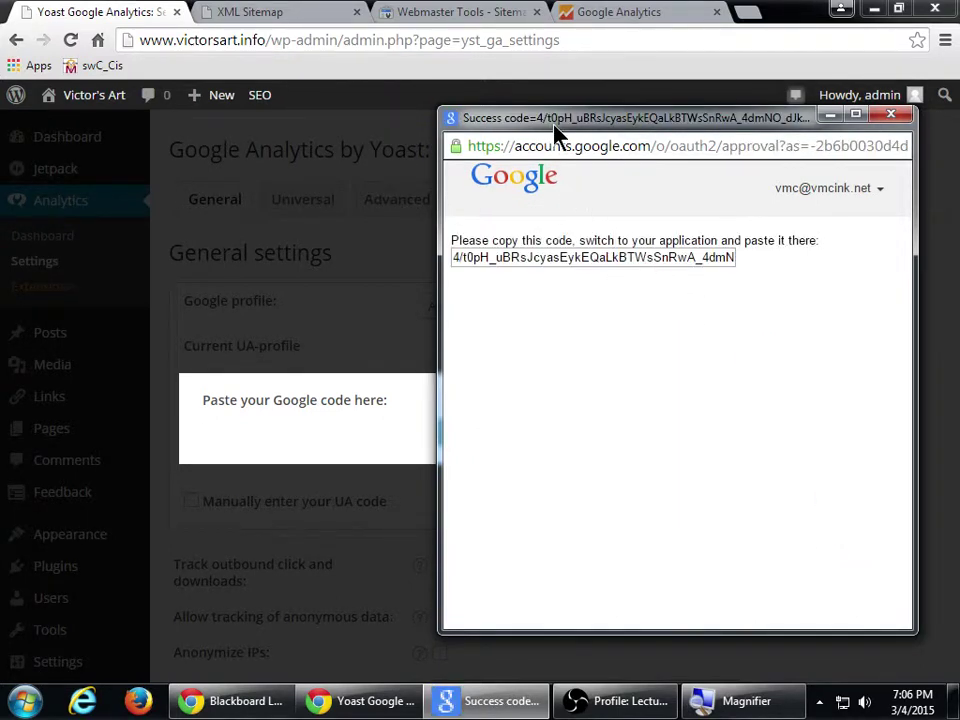
Step: Copy the Google authorization code, with its window placed beside the WordPress code box
drag(553, 124, 495, 141)
drag(428, 155, 728, 147)
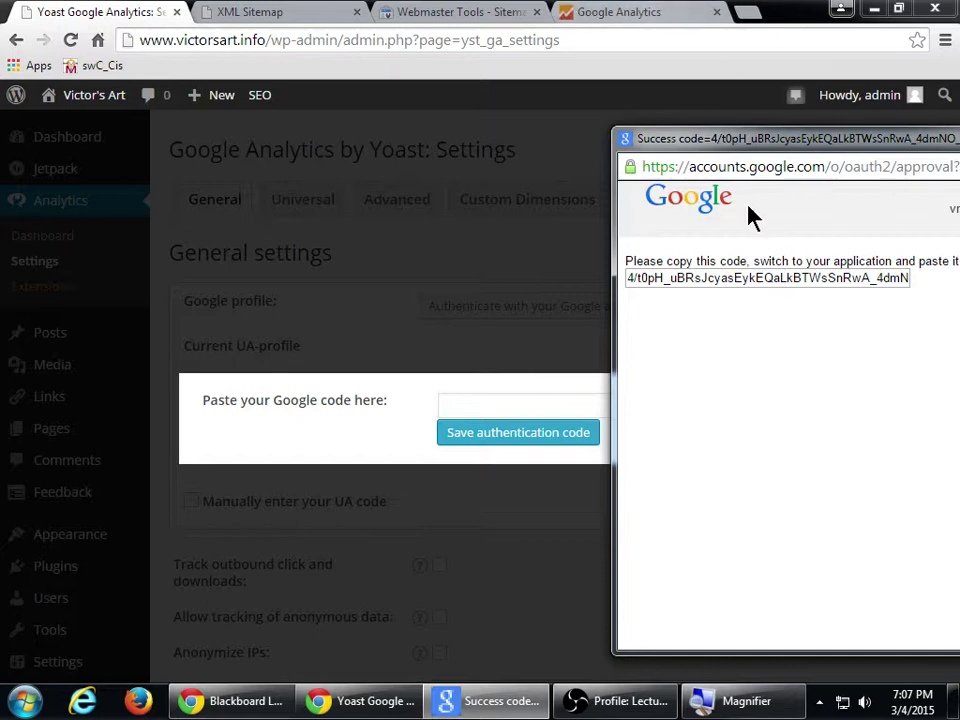
click(755, 285)
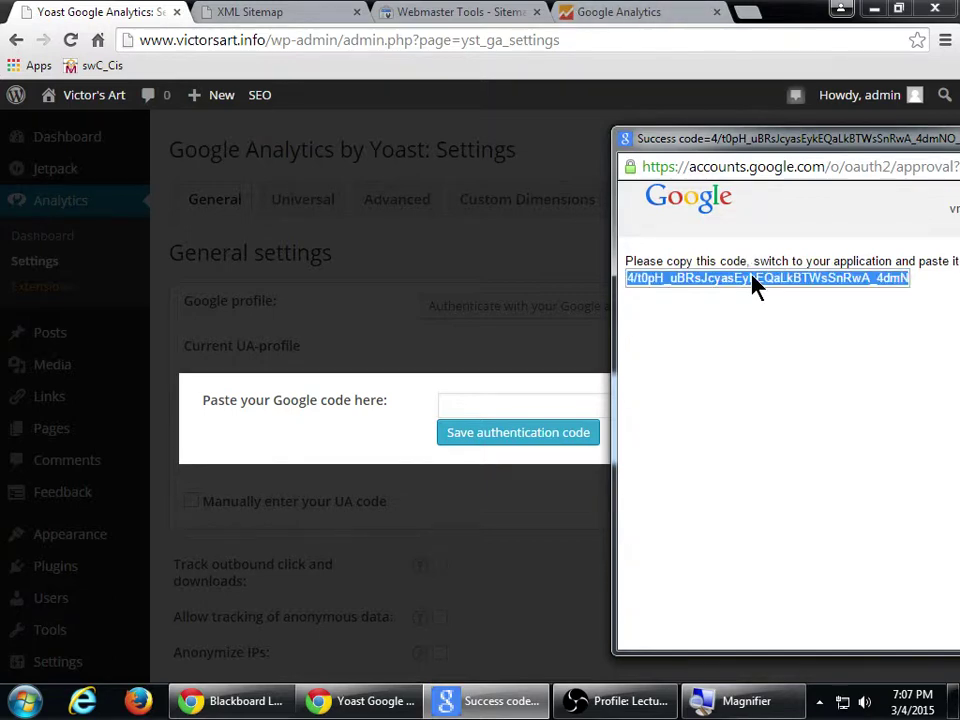
right_click(755, 285)
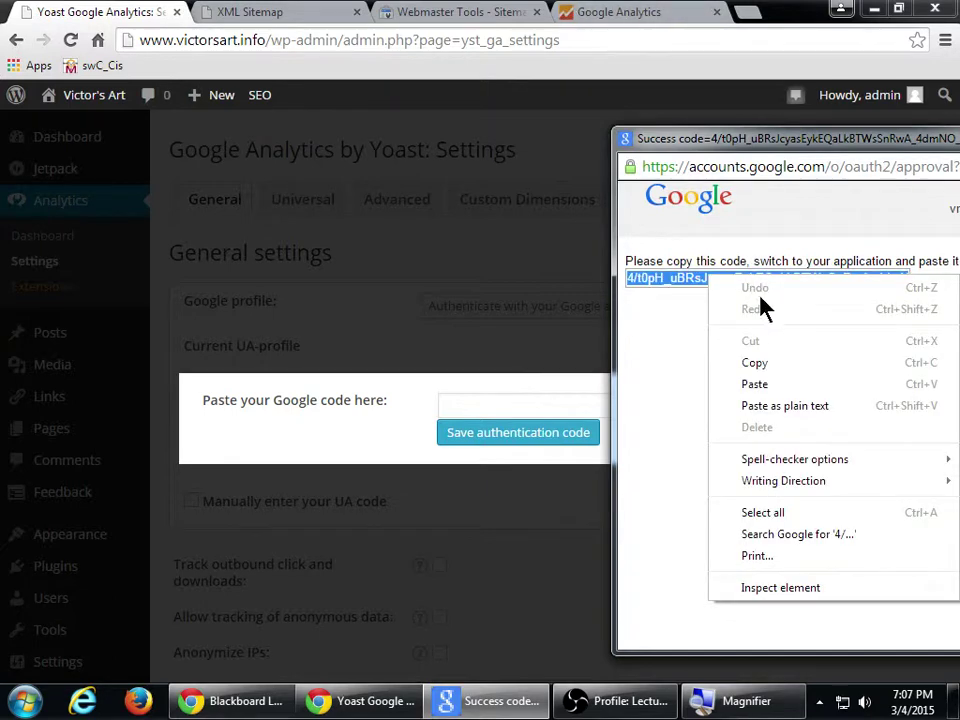
click(755, 363)
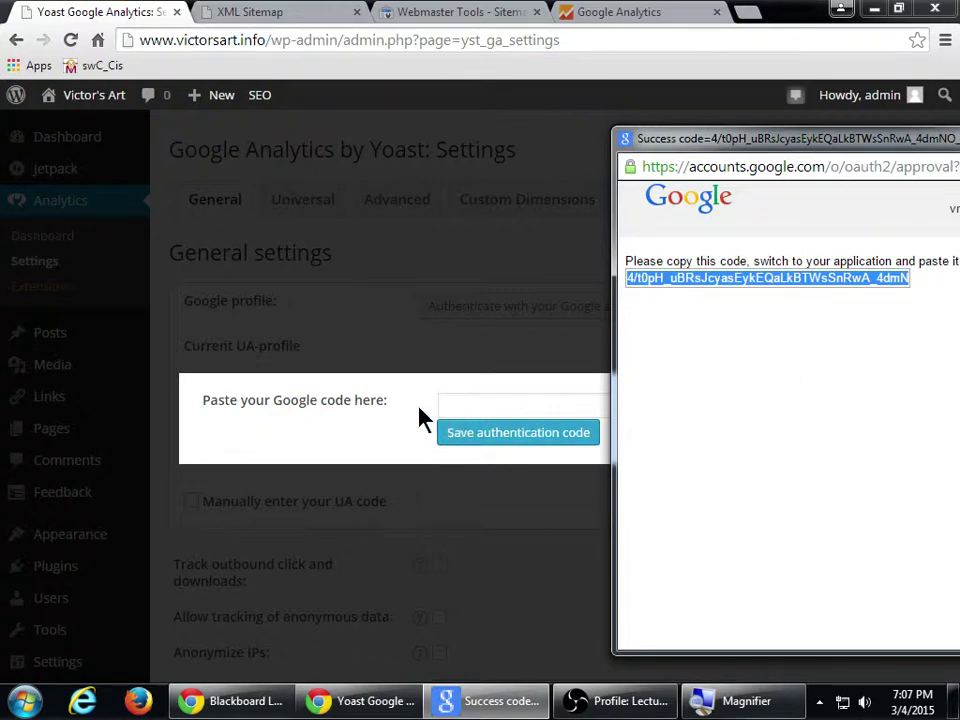
click(420, 418)
Step: Paste the Google authorization code into the plugin's code field and save it
click(514, 405)
right_click(514, 405)
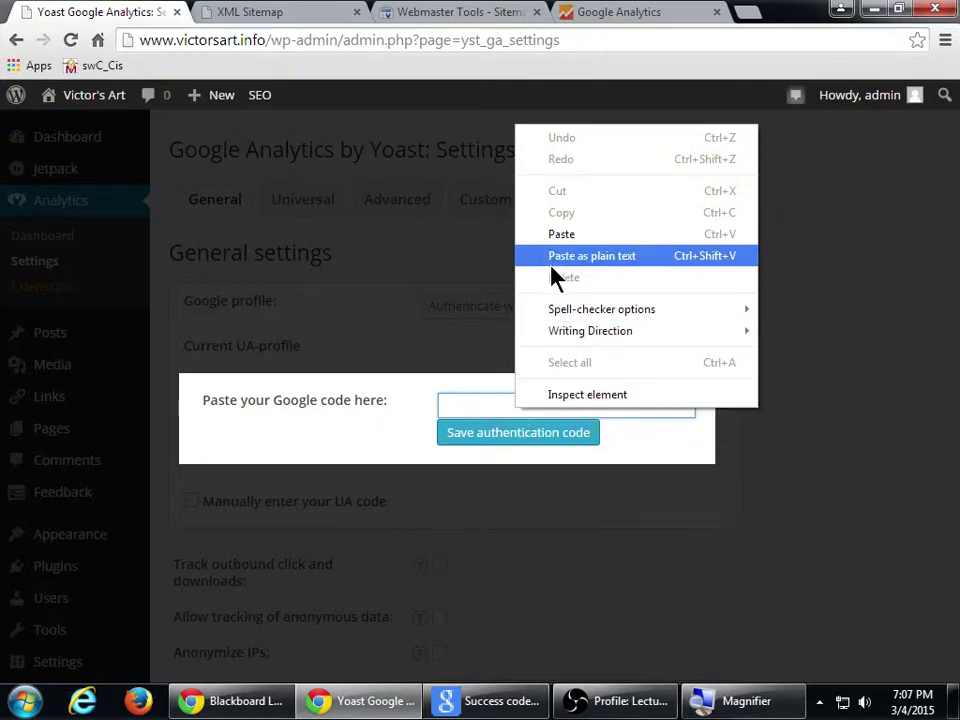
click(561, 236)
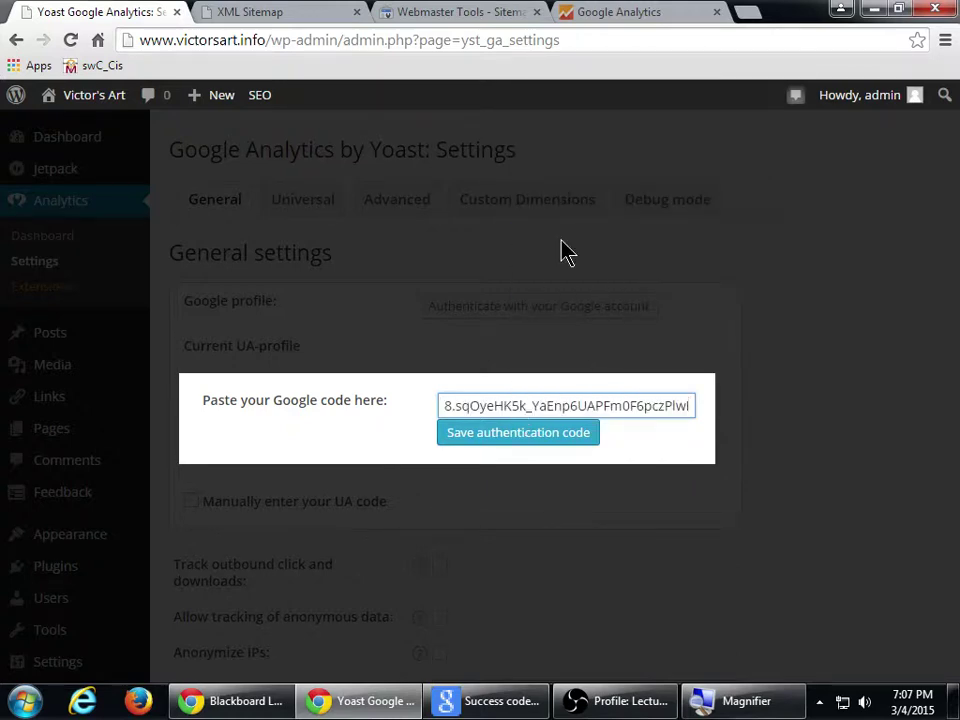
click(515, 433)
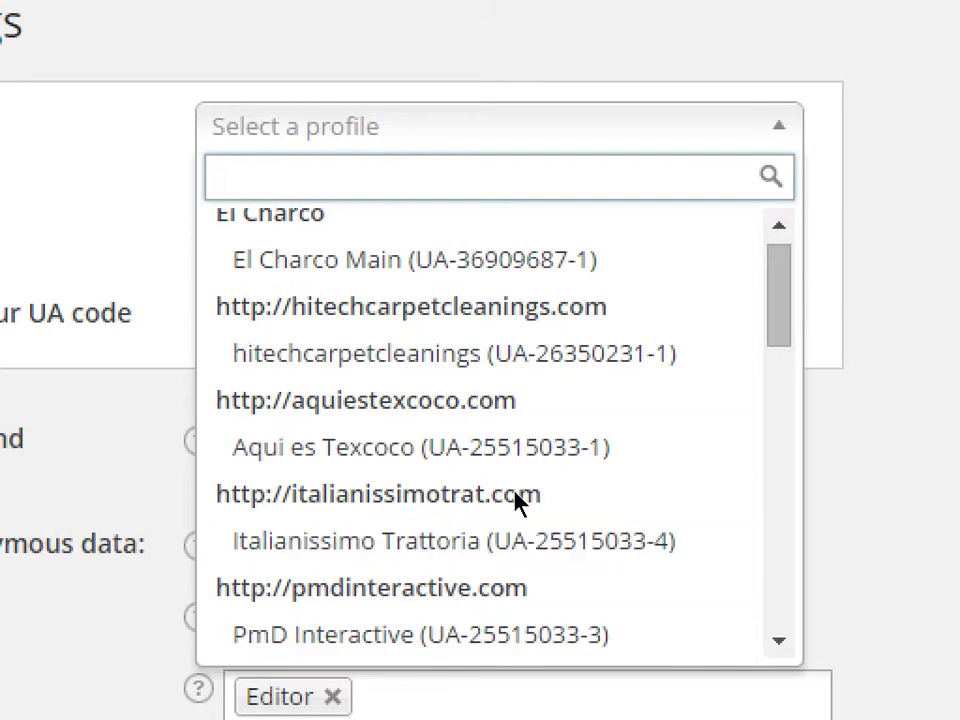
Step: Scroll through the Google Analytics by Yoast settings to review the available options
scroll(716, 448, up, 1)
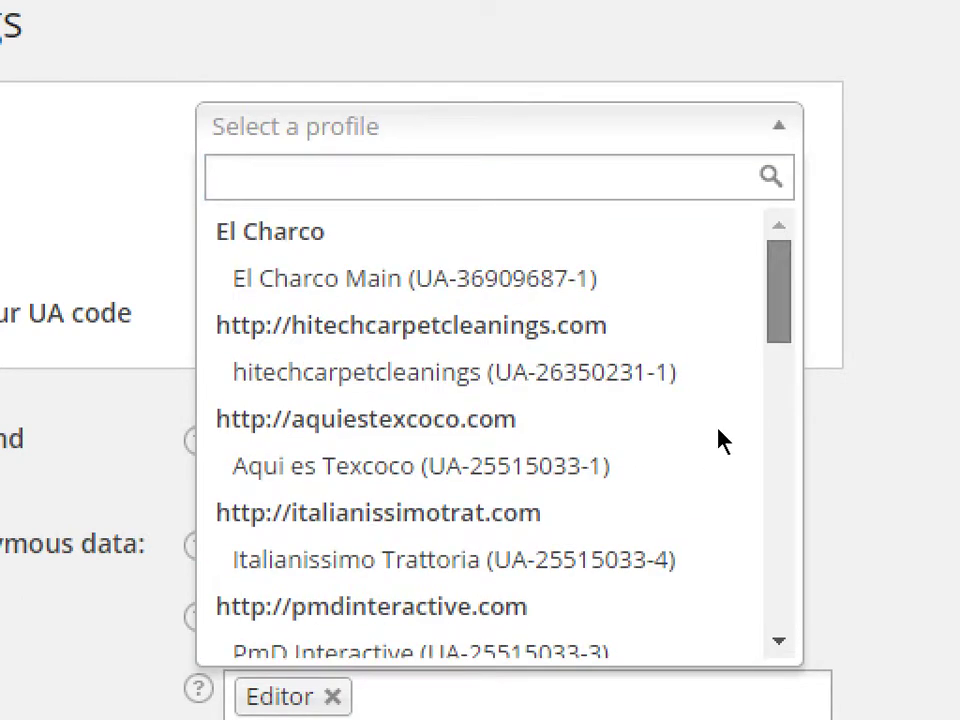
scroll(720, 448, down, 5)
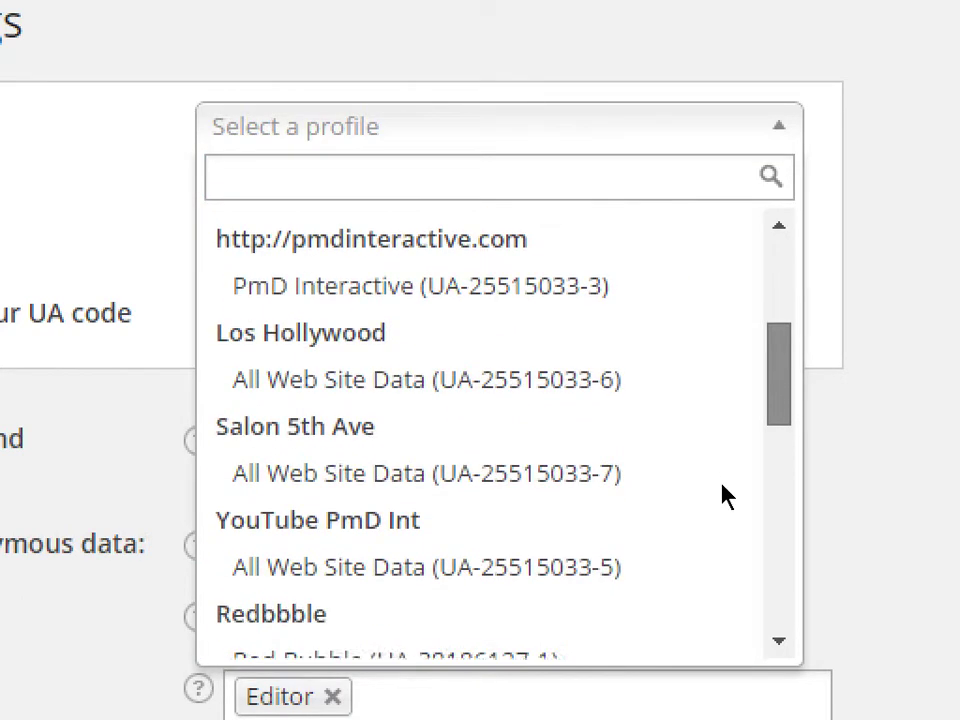
scroll(723, 520, down, 5)
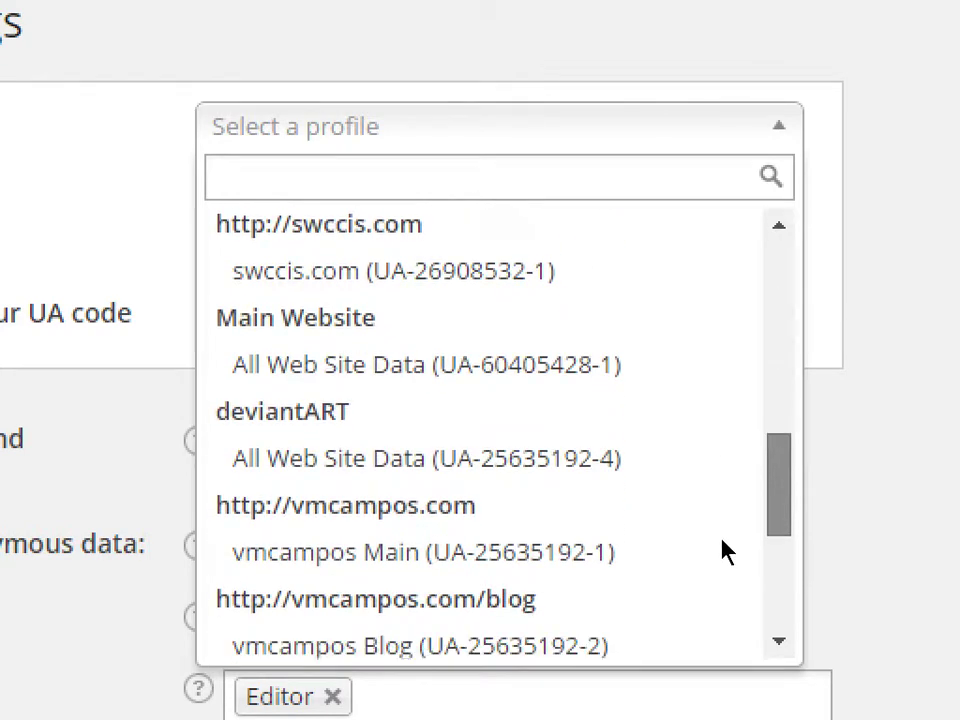
scroll(725, 565, down, 5)
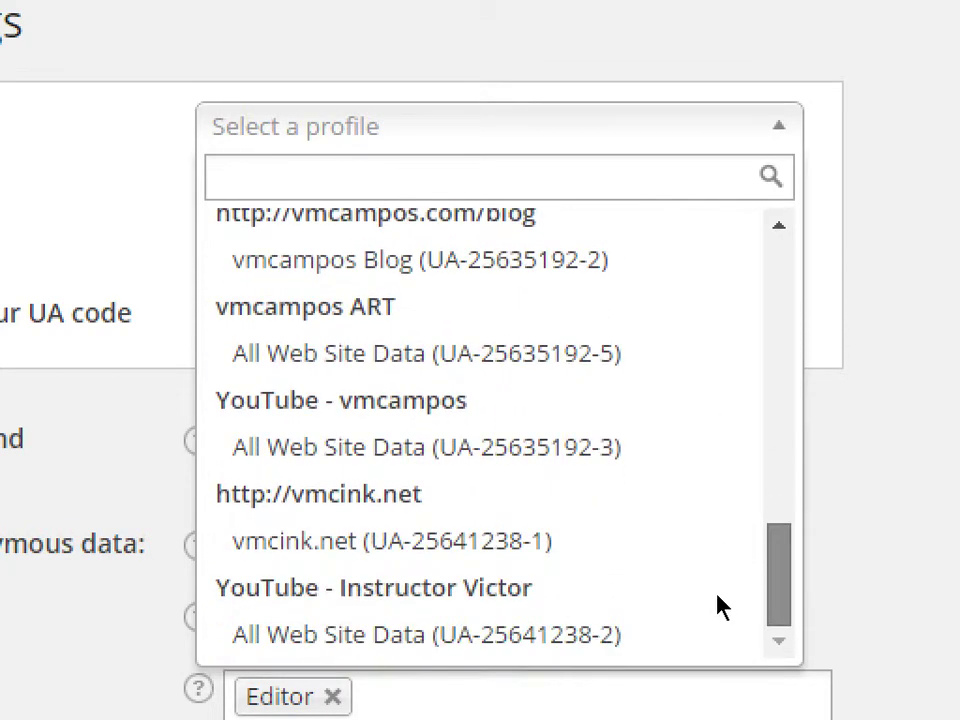
scroll(718, 600, up, 5)
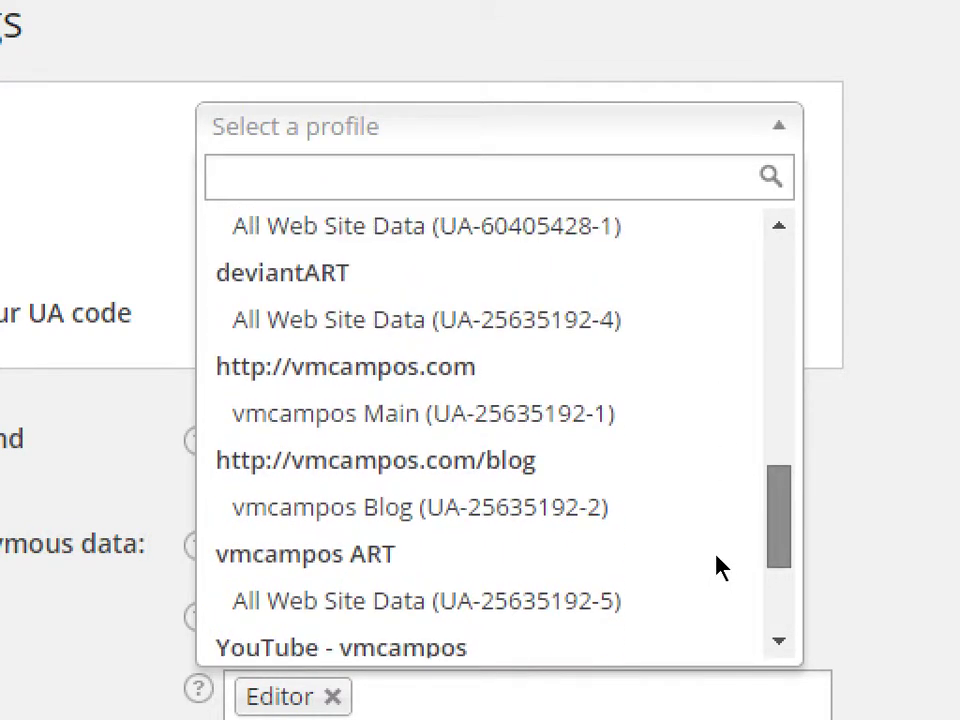
scroll(717, 557, down, 2)
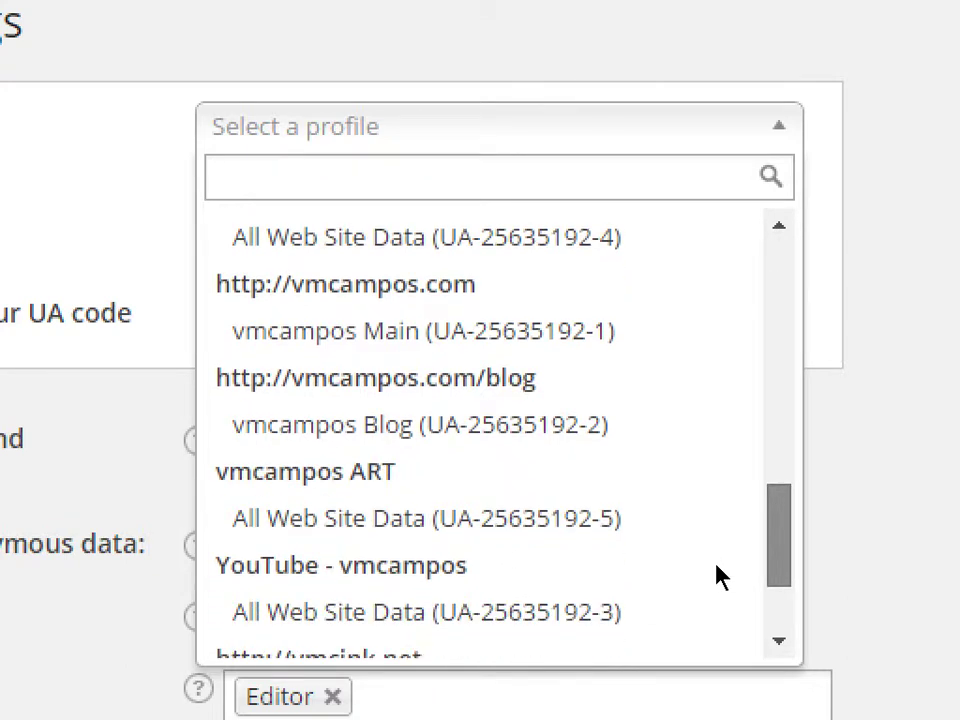
scroll(716, 565, up, 4)
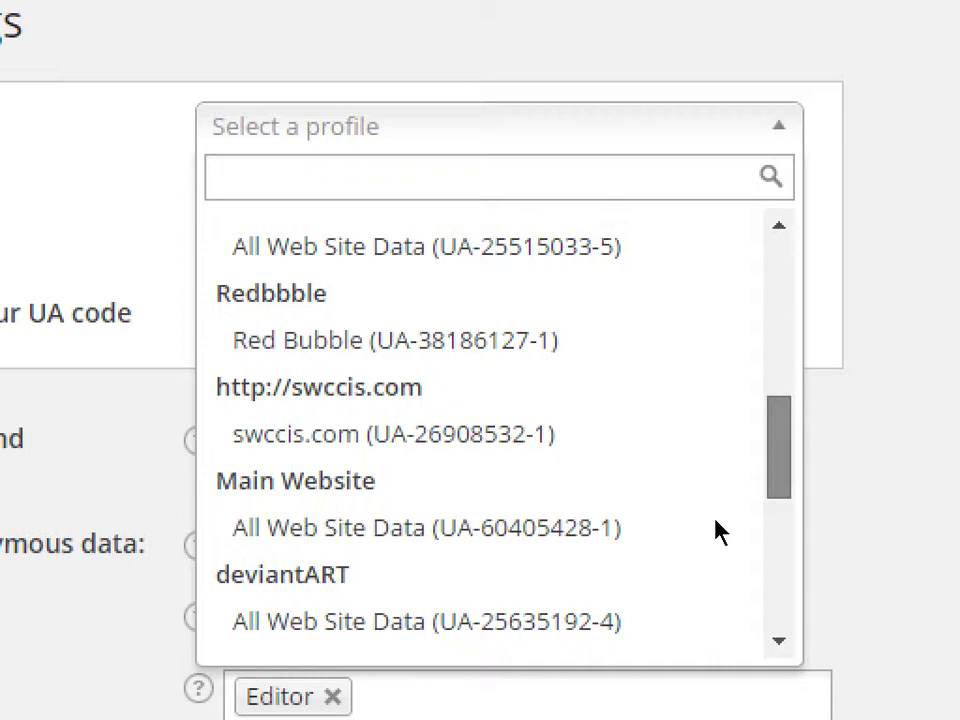
scroll(714, 525, up, 4)
scroll(717, 487, up, 5)
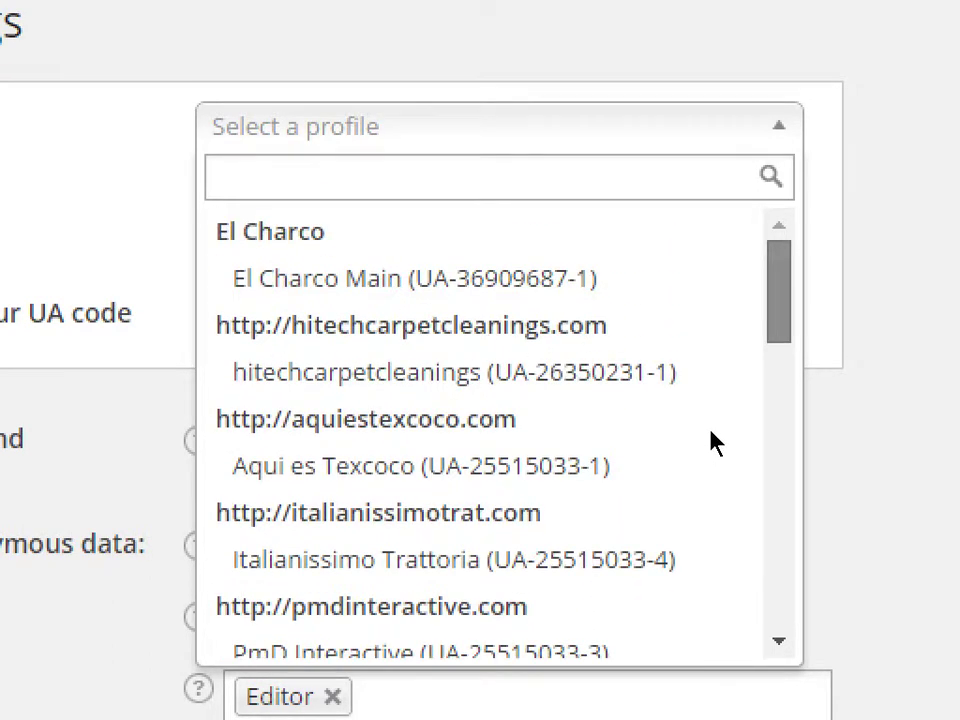
scroll(712, 447, down, 5)
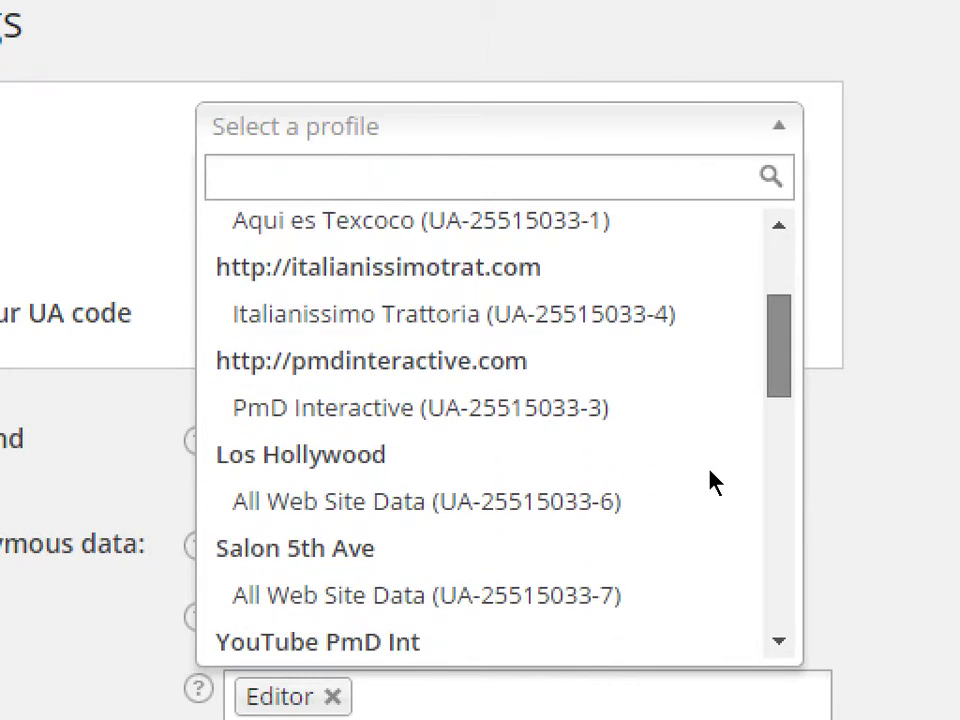
scroll(712, 502, down, 3)
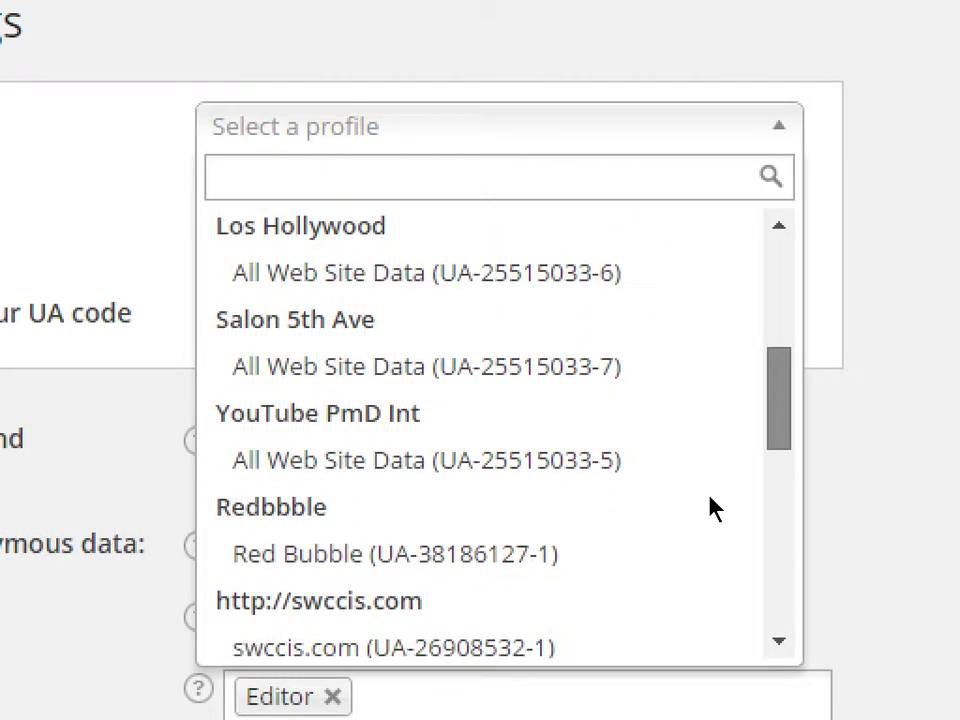
scroll(712, 512, down, 3)
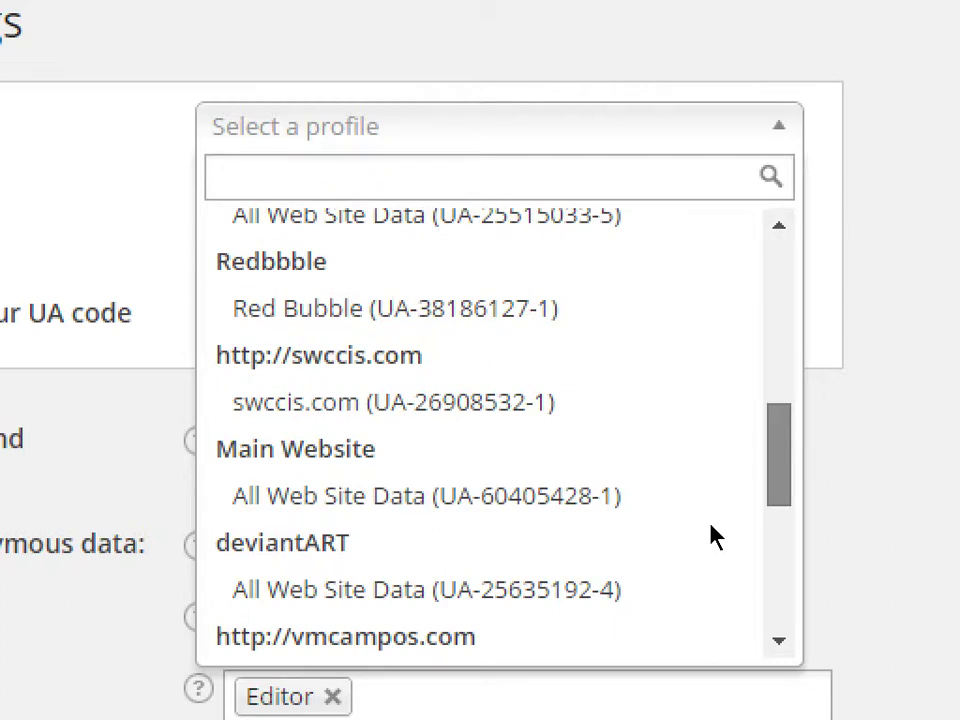
scroll(712, 540, down, 2)
scroll(712, 543, down, 5)
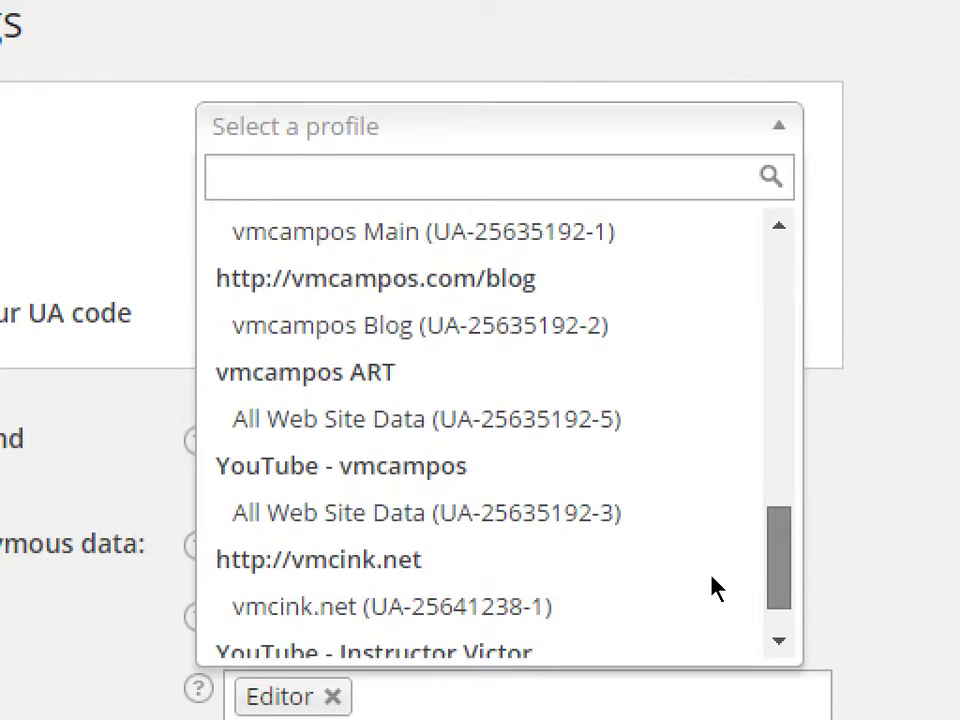
scroll(712, 593, up, 4)
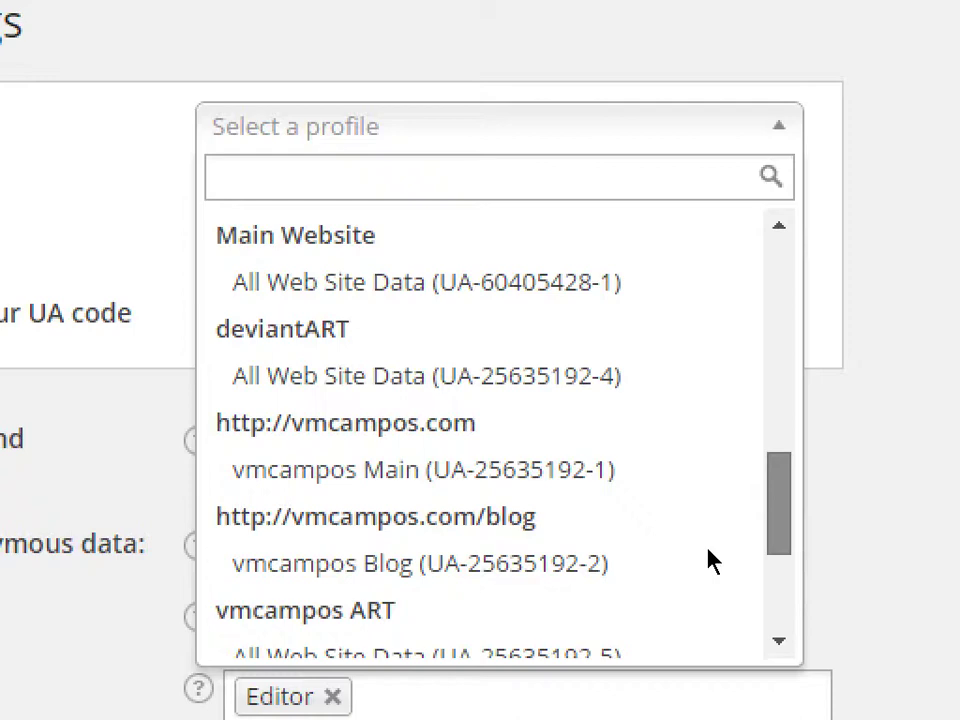
scroll(710, 558, up, 1)
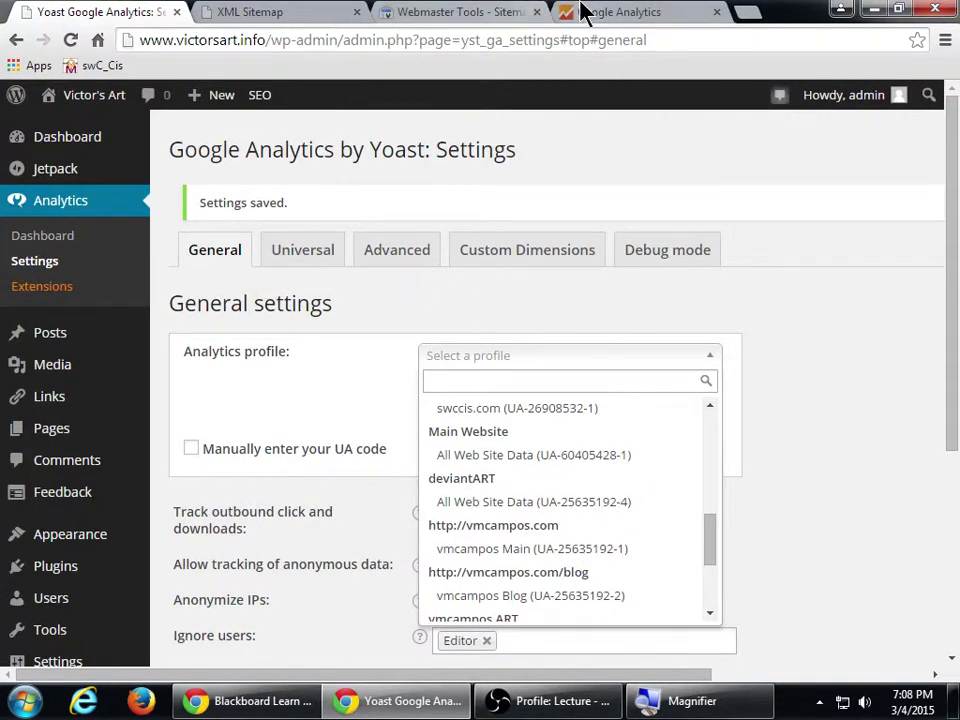
Step: Confirm the tracking ID, select the All Web Site Data (UA-60405428-1) profile, and save
click(583, 12)
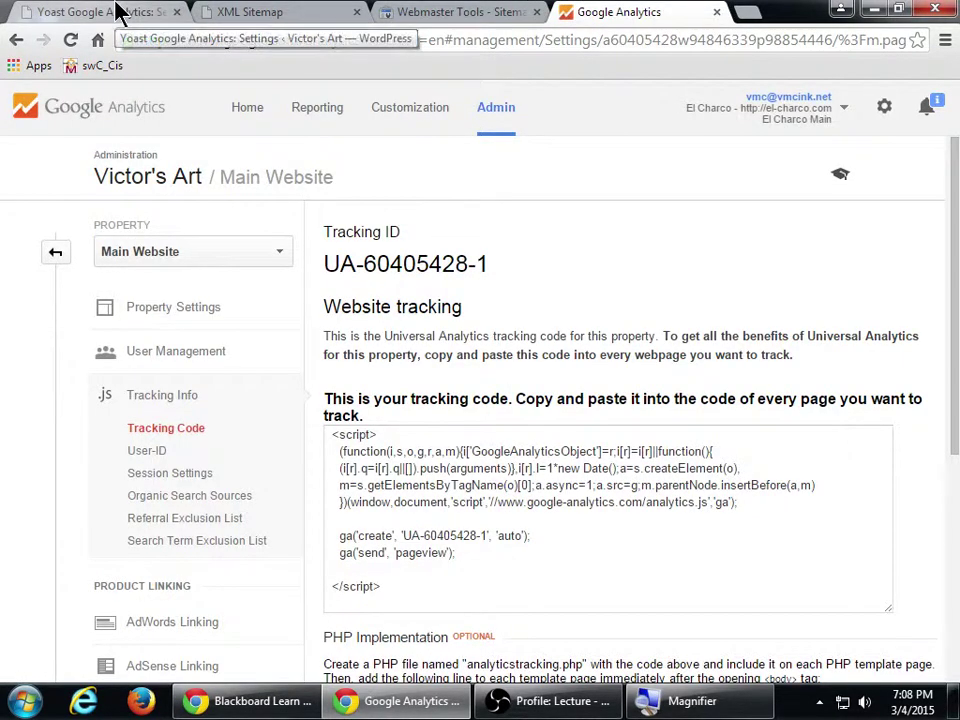
click(118, 12)
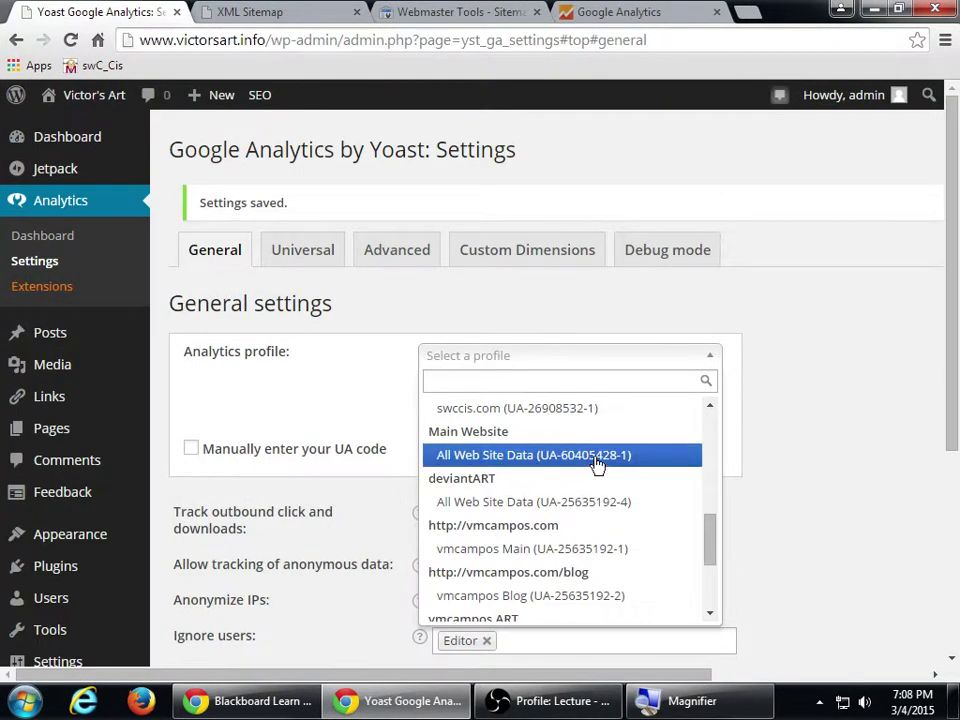
click(597, 457)
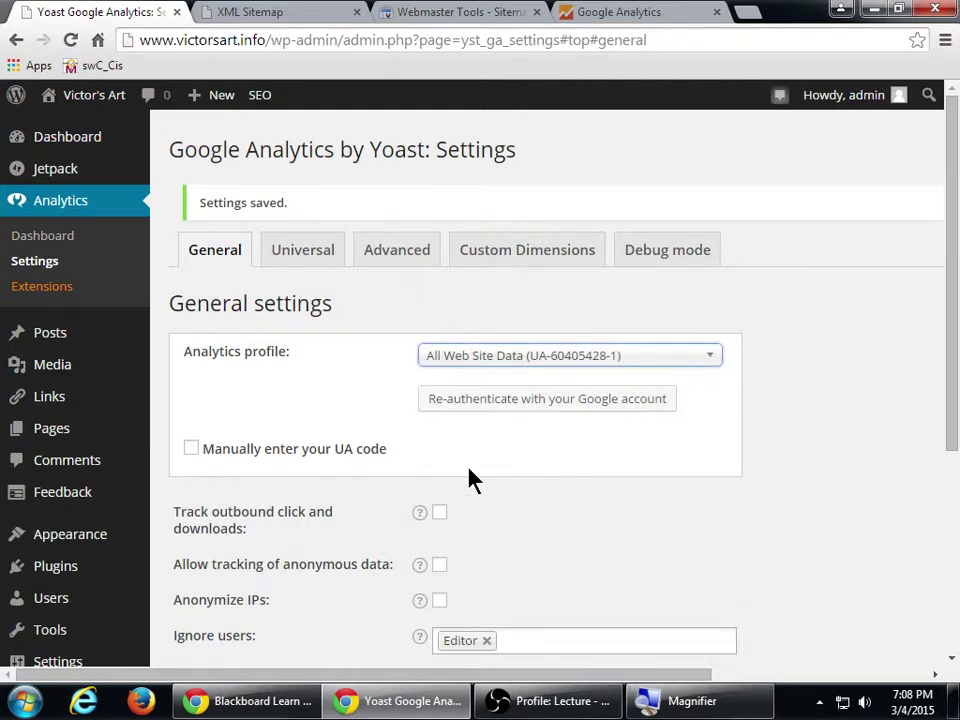
scroll(469, 480, down, 3)
scroll(474, 490, down, 1)
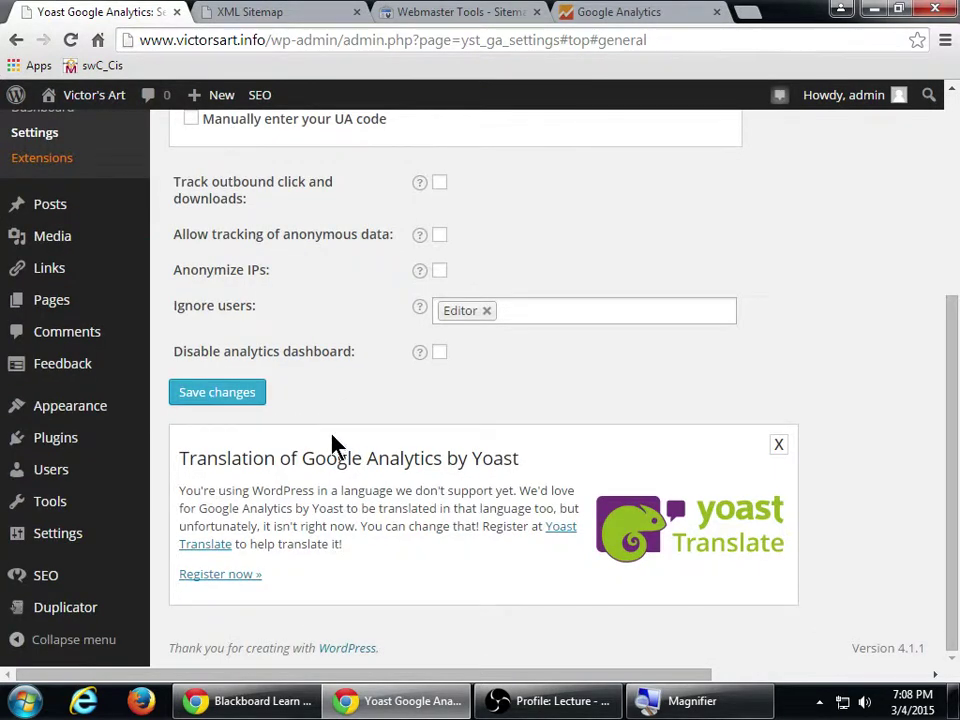
click(240, 396)
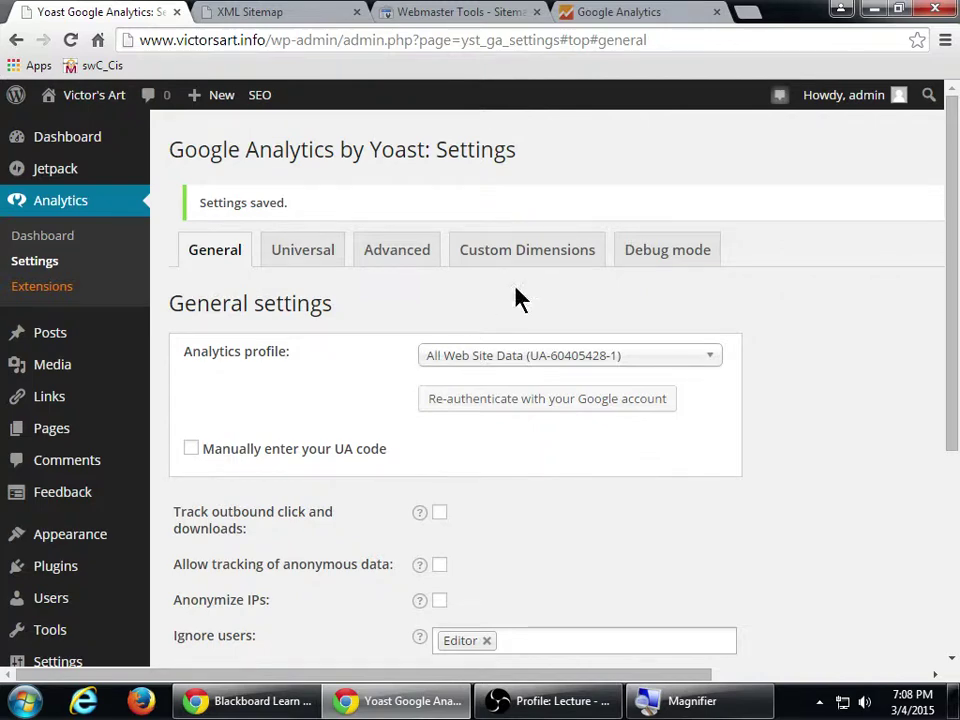
Step: Reload the Google Analytics Tracking Code page and compare UA-60405428-1 with the WordPress settings
click(639, 13)
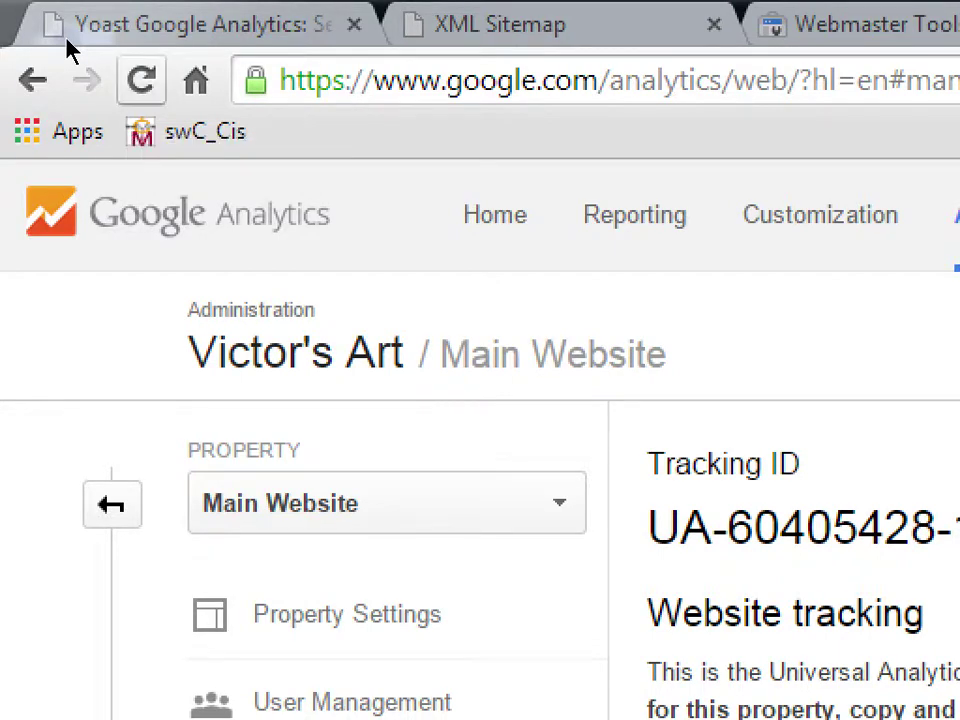
key(F5)
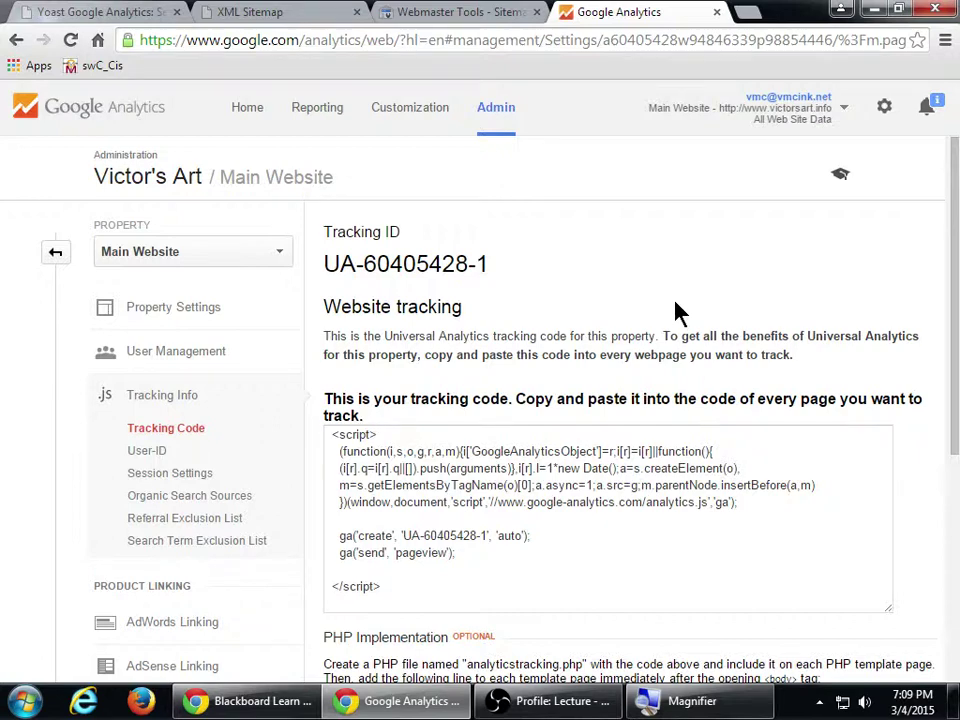
key(ctrl+1)
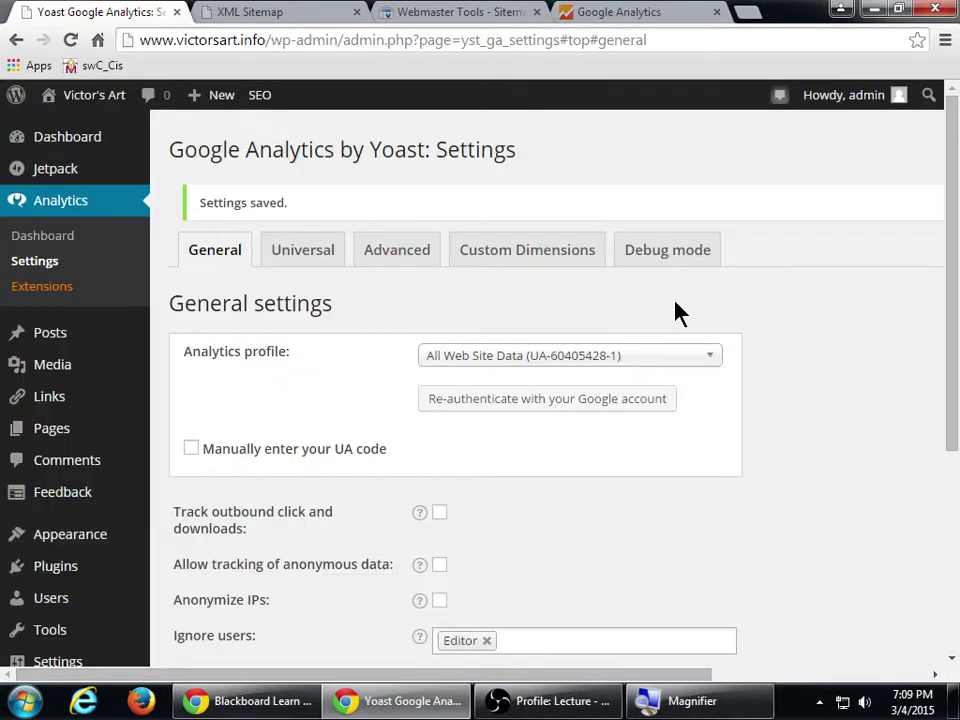
key(ctrl+4)
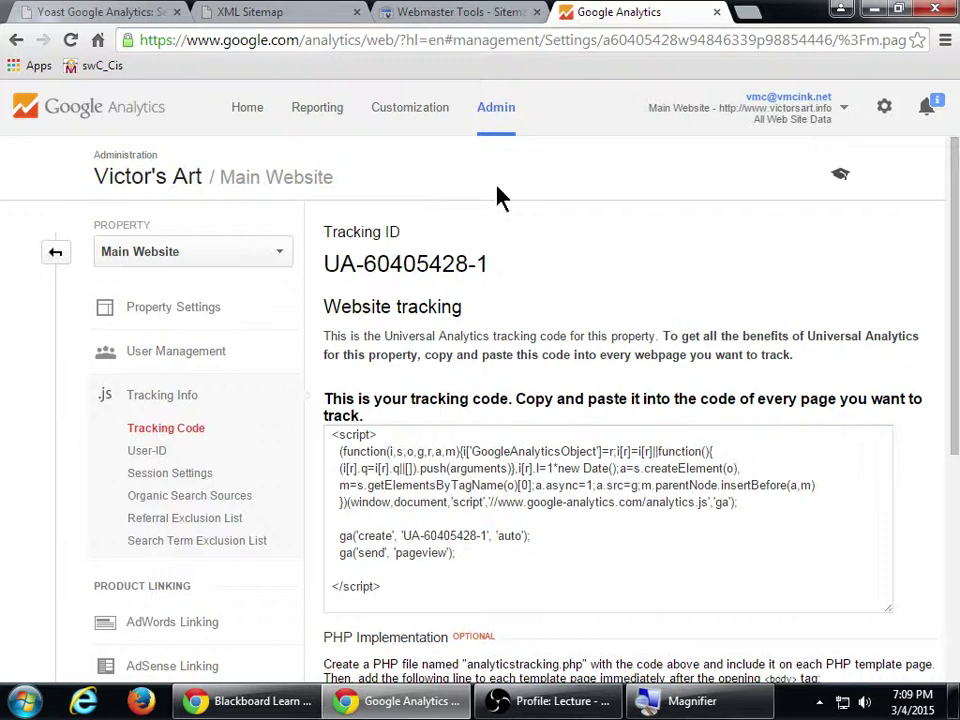
click(100, 12)
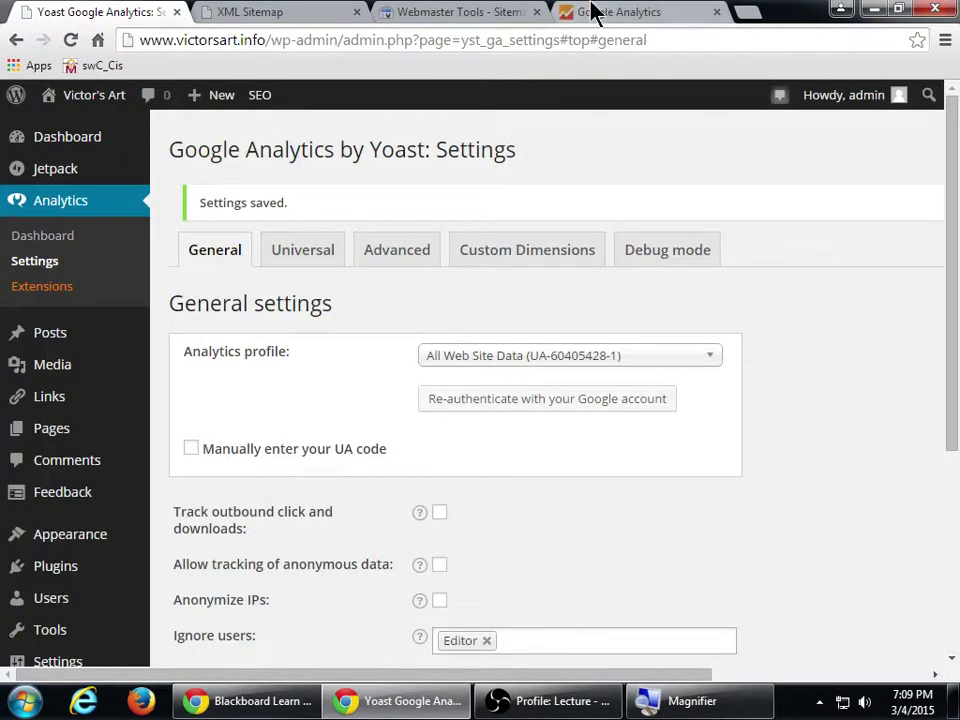
click(600, 12)
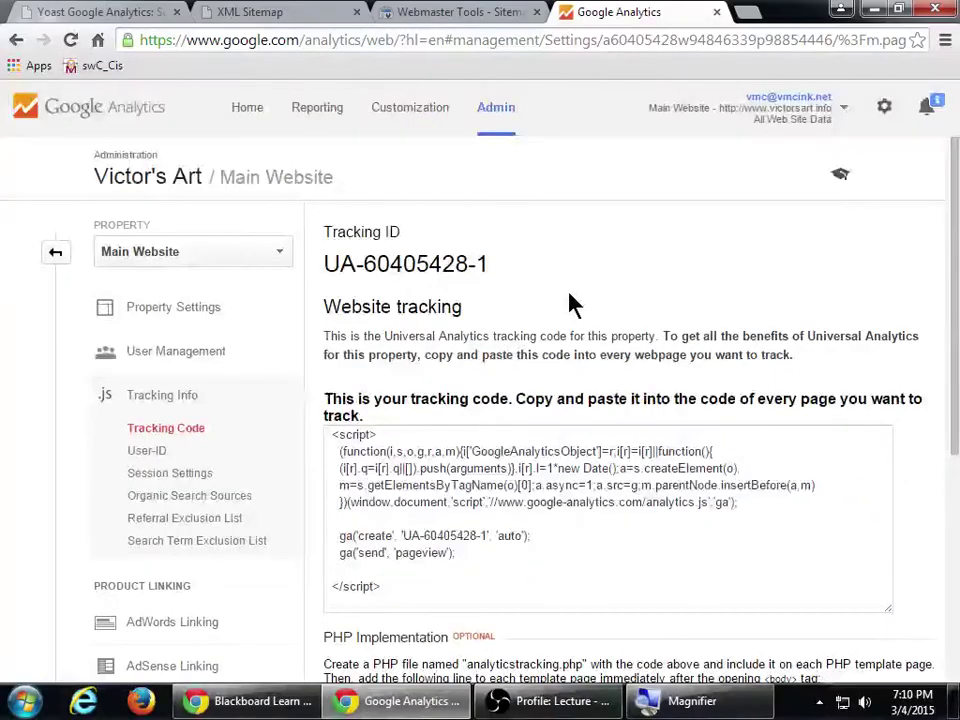
Step: Check the Webmaster Tools sitemaps tab, then reload Google Analytics to see 'Tracking Not Installed'
click(465, 12)
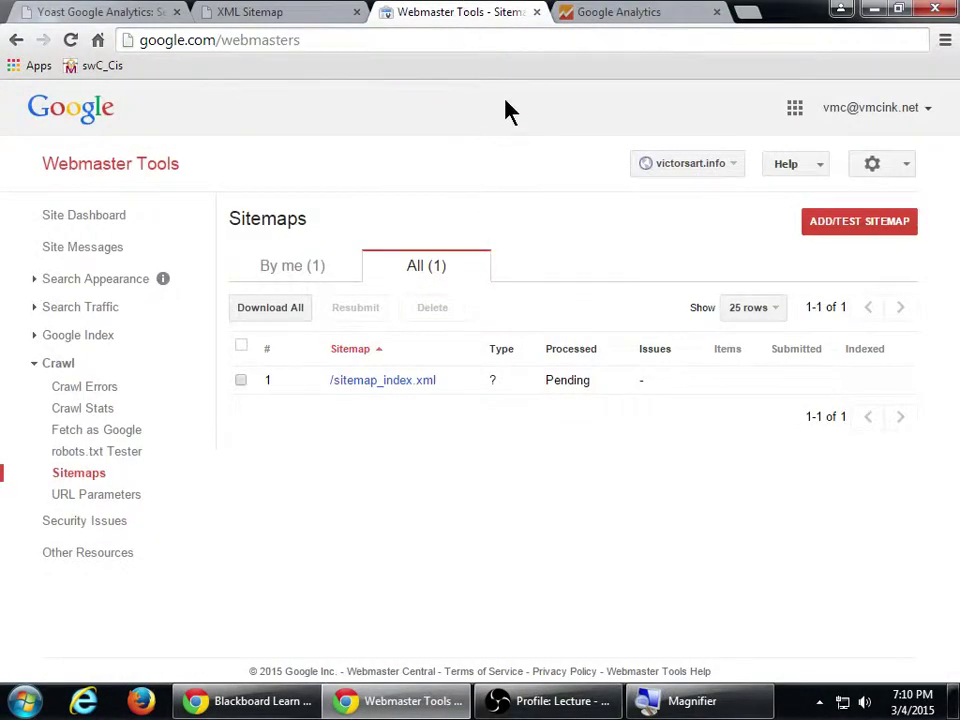
click(602, 12)
key(F5)
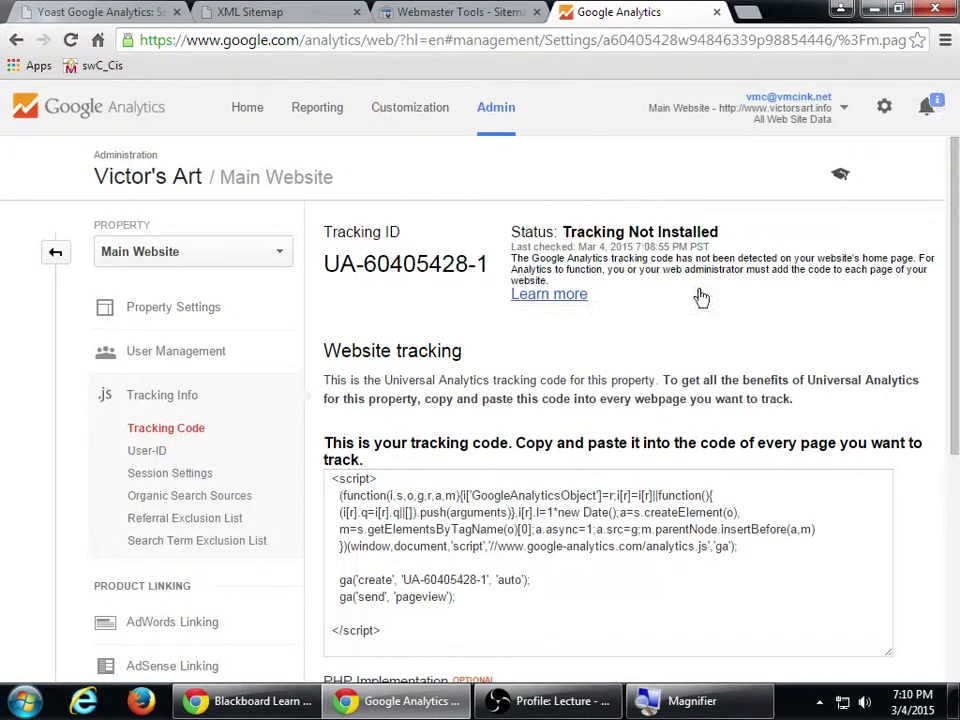
key(super+plus)
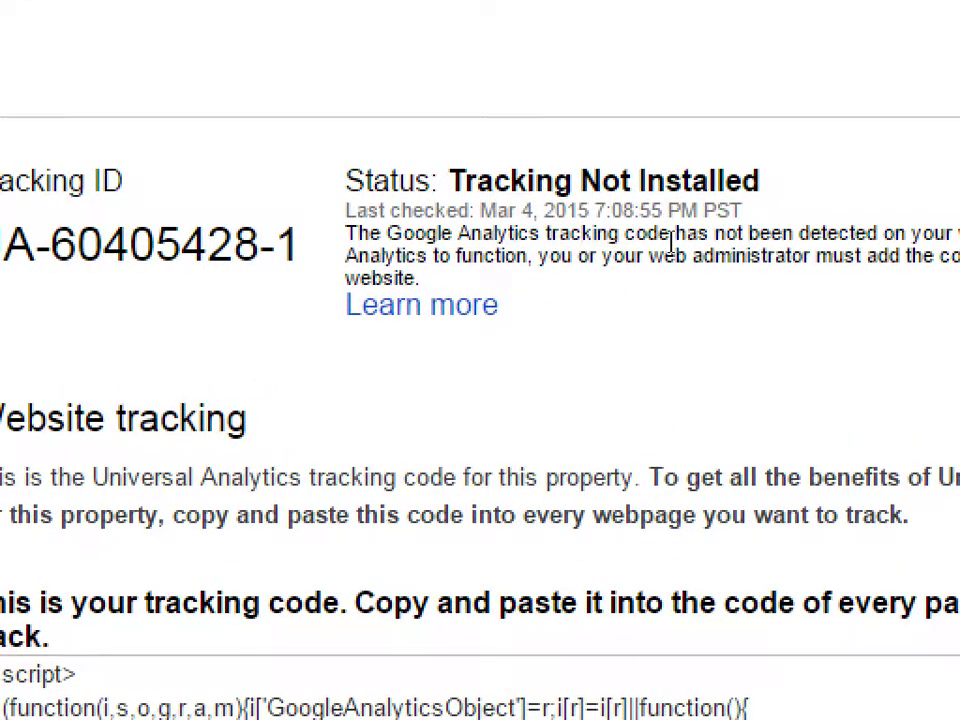
key(super+minus)
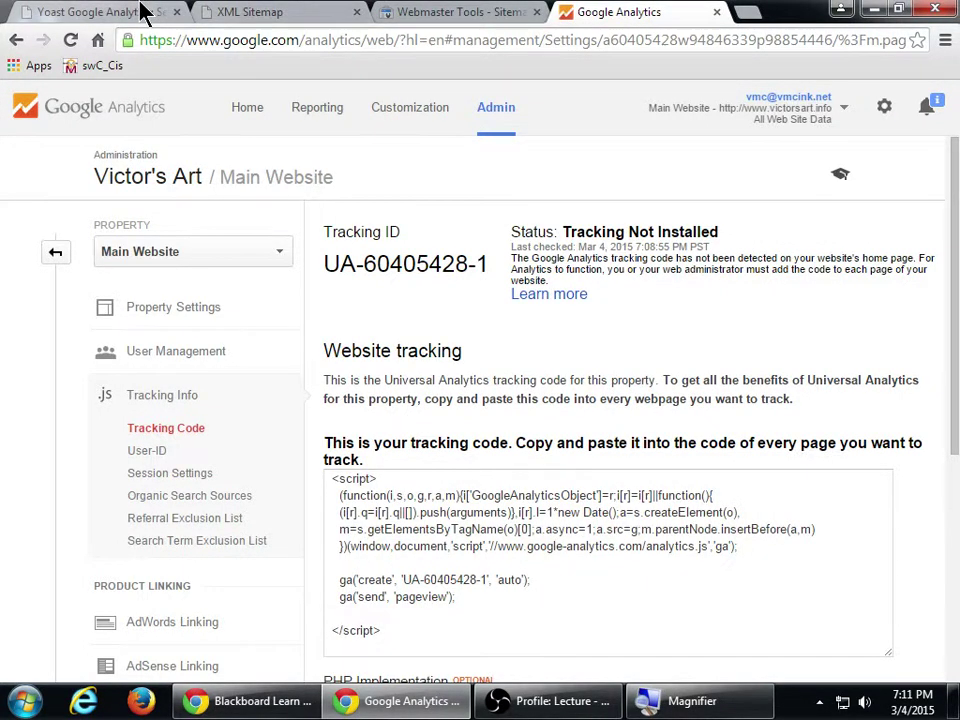
Step: Open the WordPress Tools page from the admin sidebar
click(139, 11)
scroll(160, 430, down, 3)
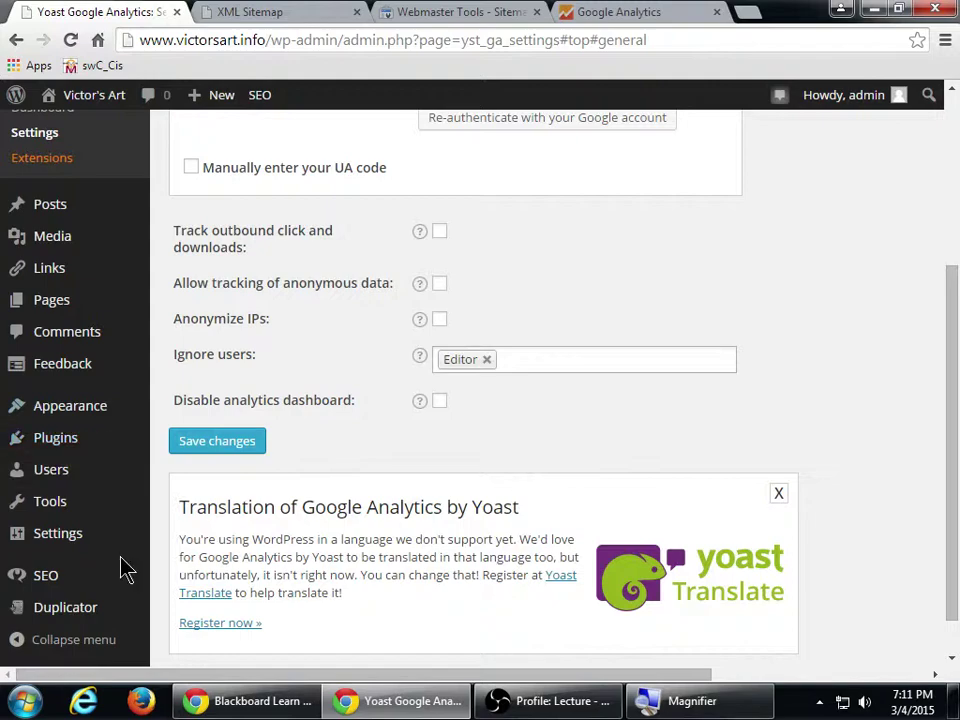
mouse_move(156, 508)
click(193, 500)
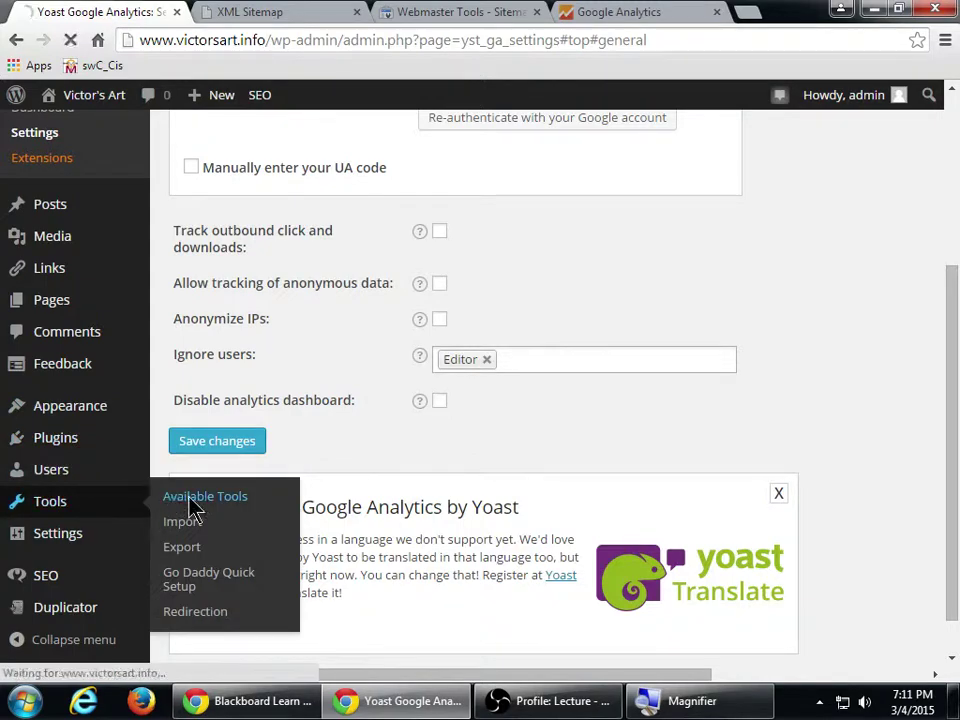
Step: Locate the empty Bing Webmaster Center verification field, then open a new browser tab
key(super+plus)
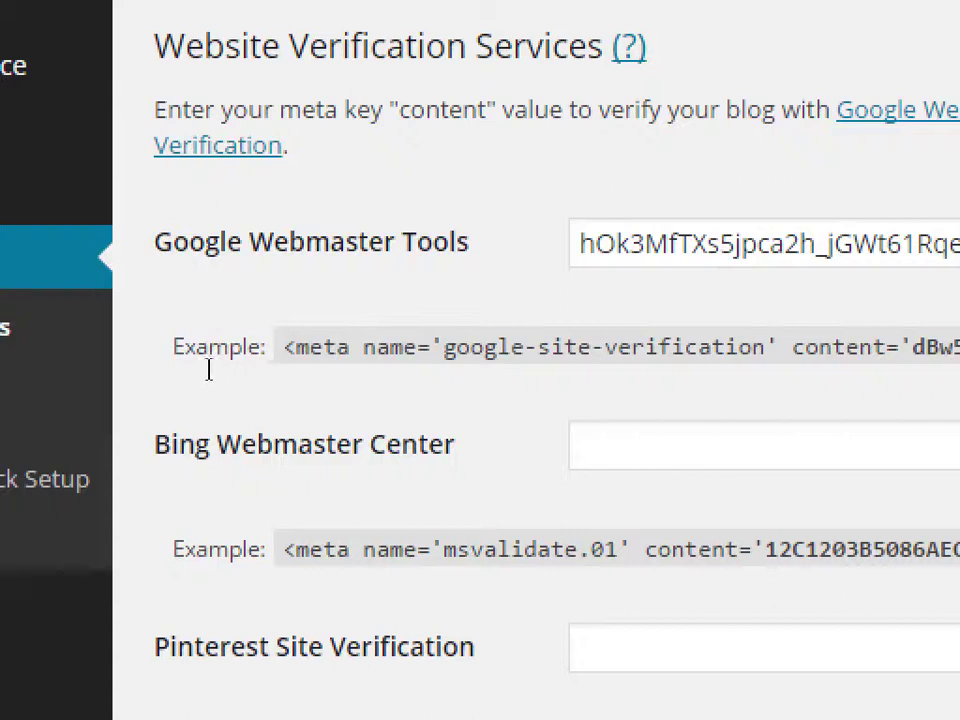
drag(221, 242, 388, 242)
click(395, 244)
drag(180, 444, 370, 444)
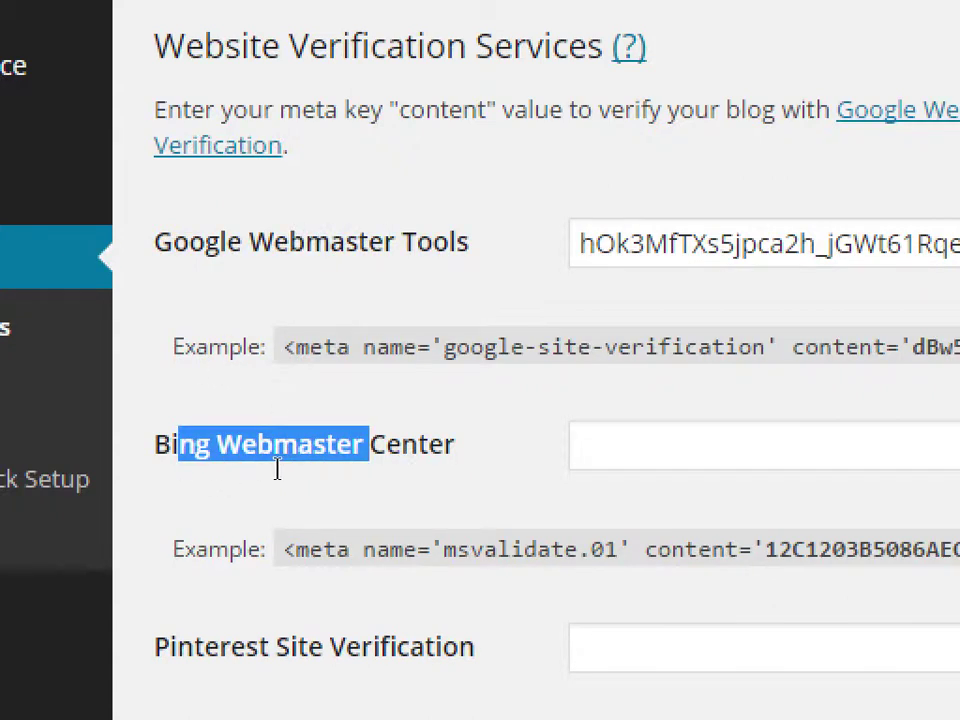
click(277, 469)
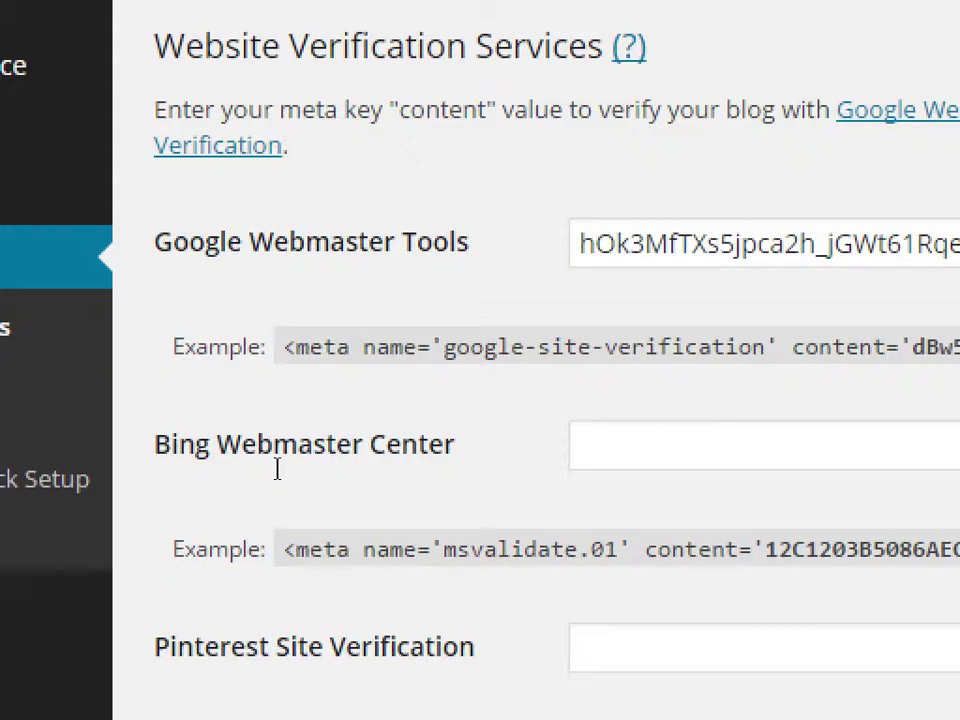
key(super+minus)
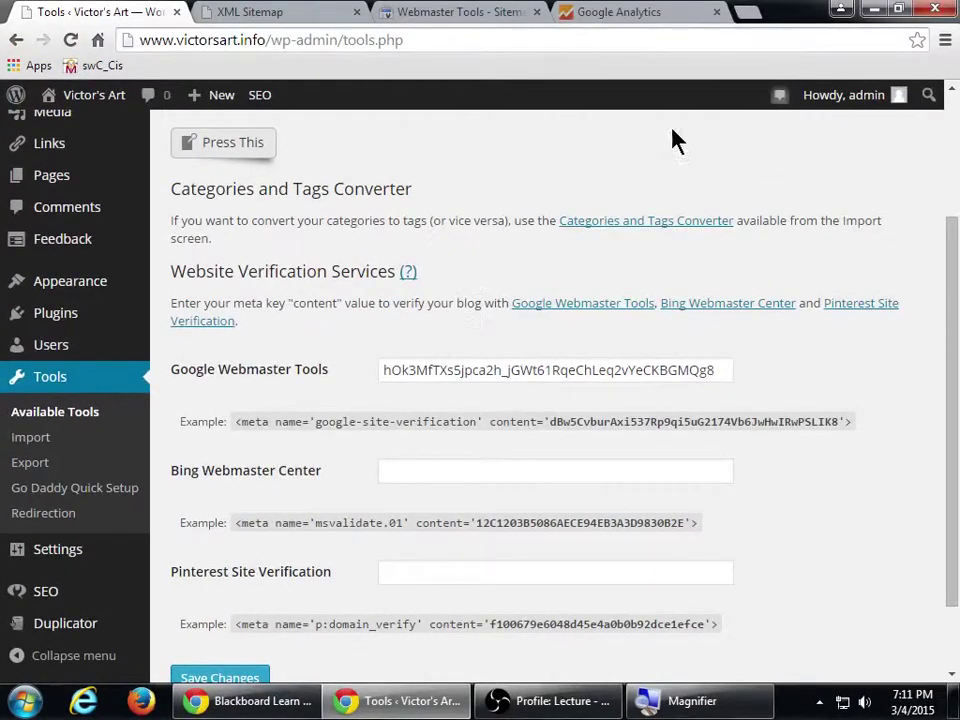
click(746, 20)
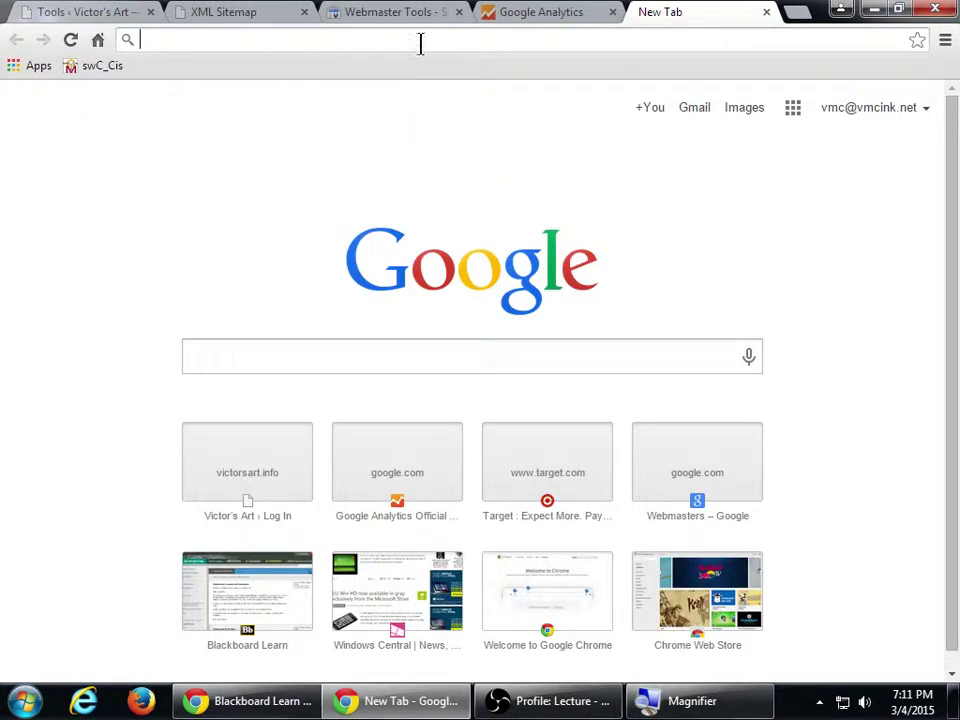
Step: Load bing.com/toolbox/webmaster in the new tab and open the Microsoft account sign-up form
key(super+plus)
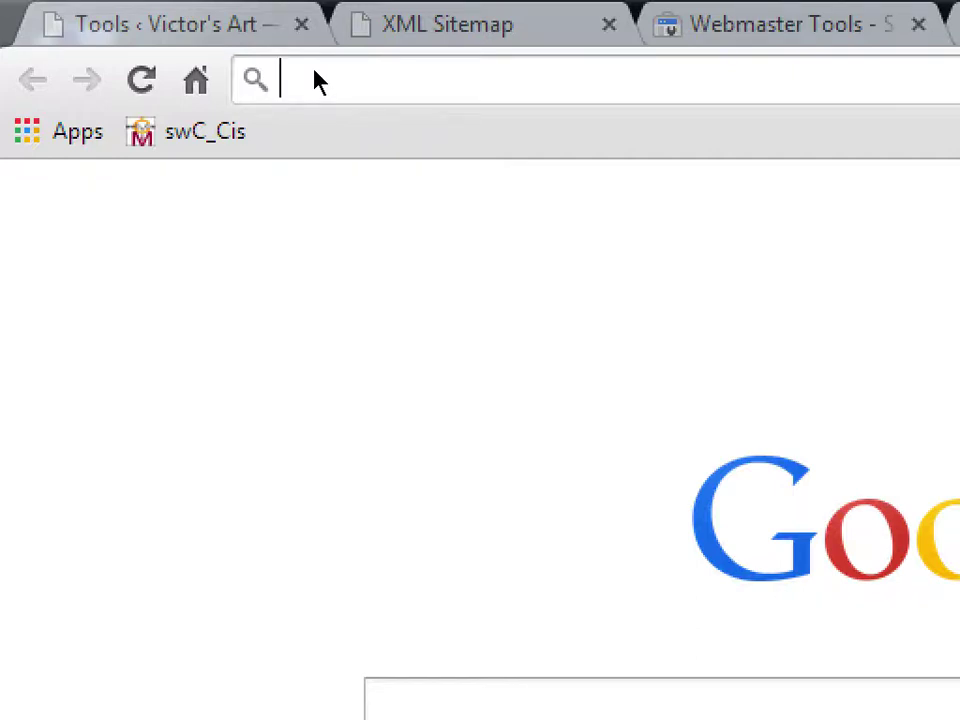
text(bing)
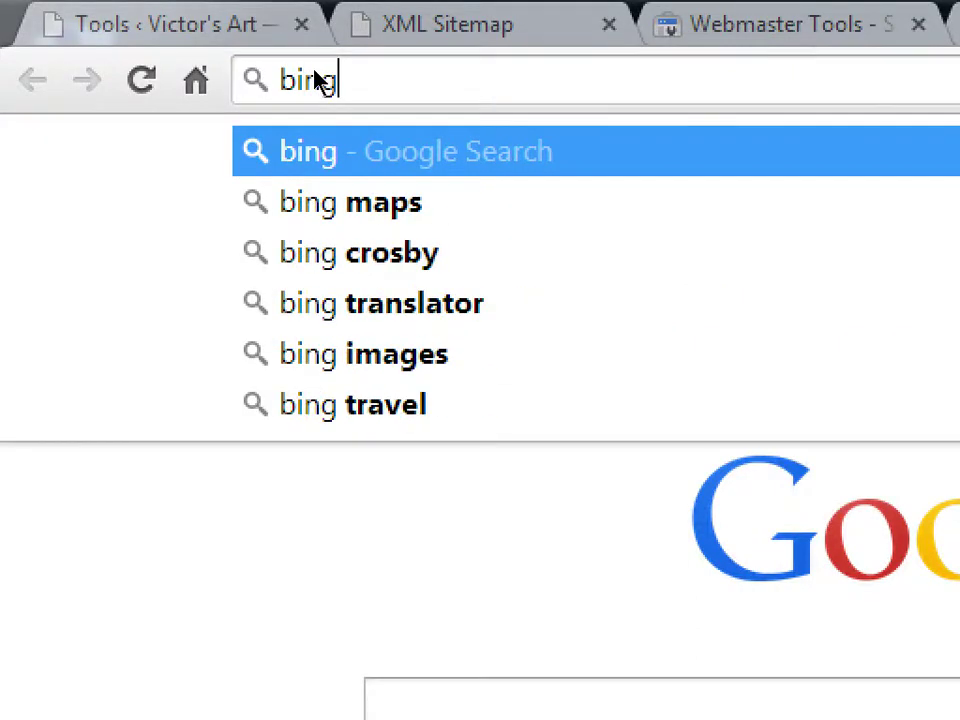
text(.com/toolbox)
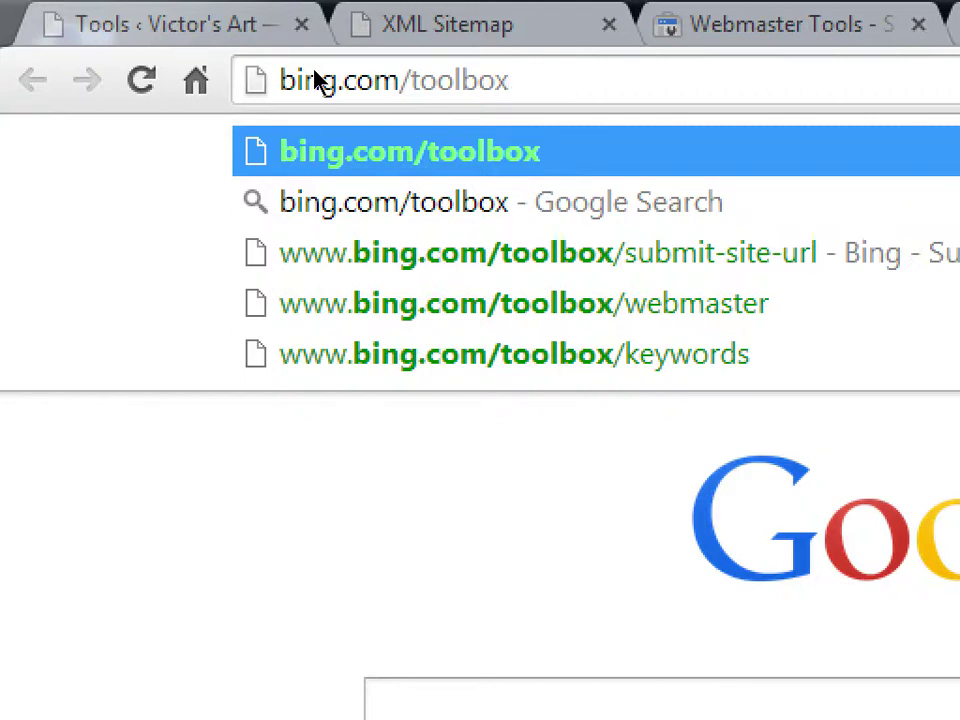
key(Return)
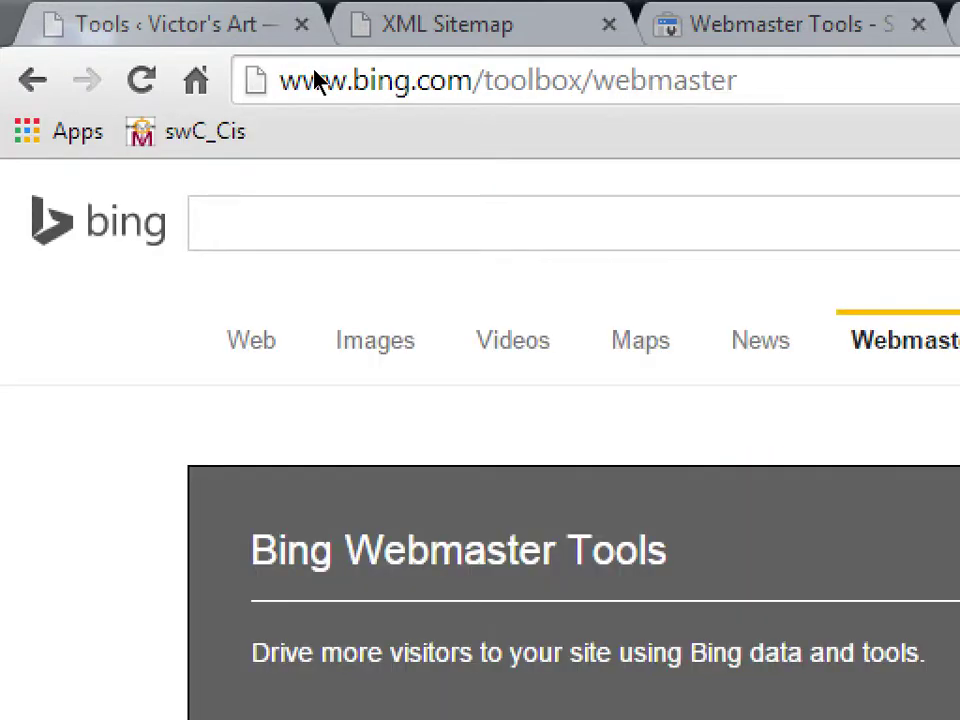
click(315, 80)
key(End)
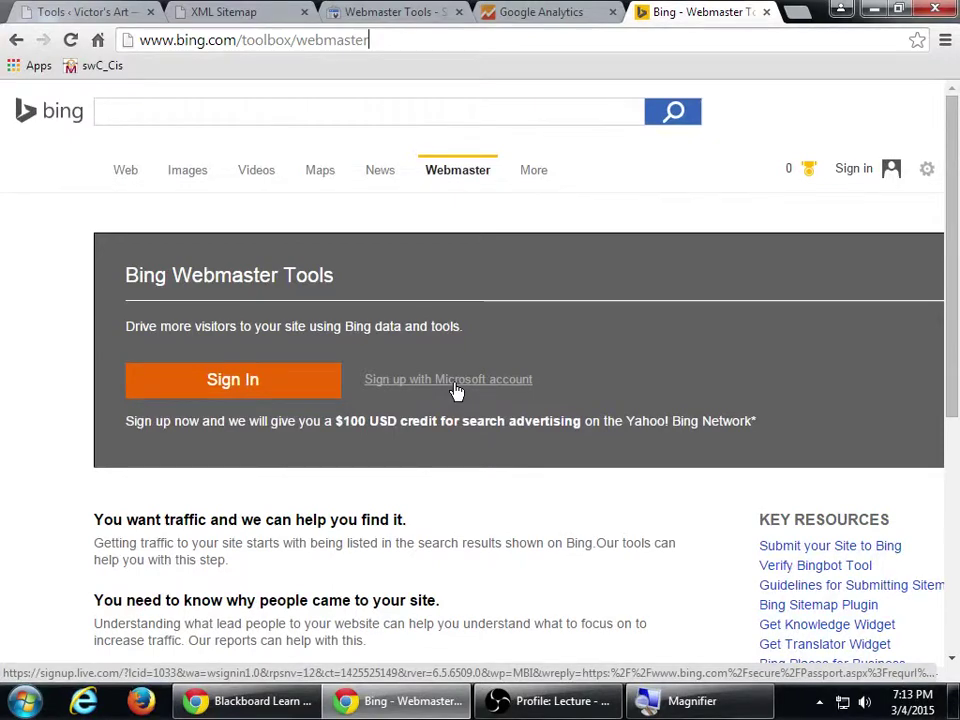
click(455, 390)
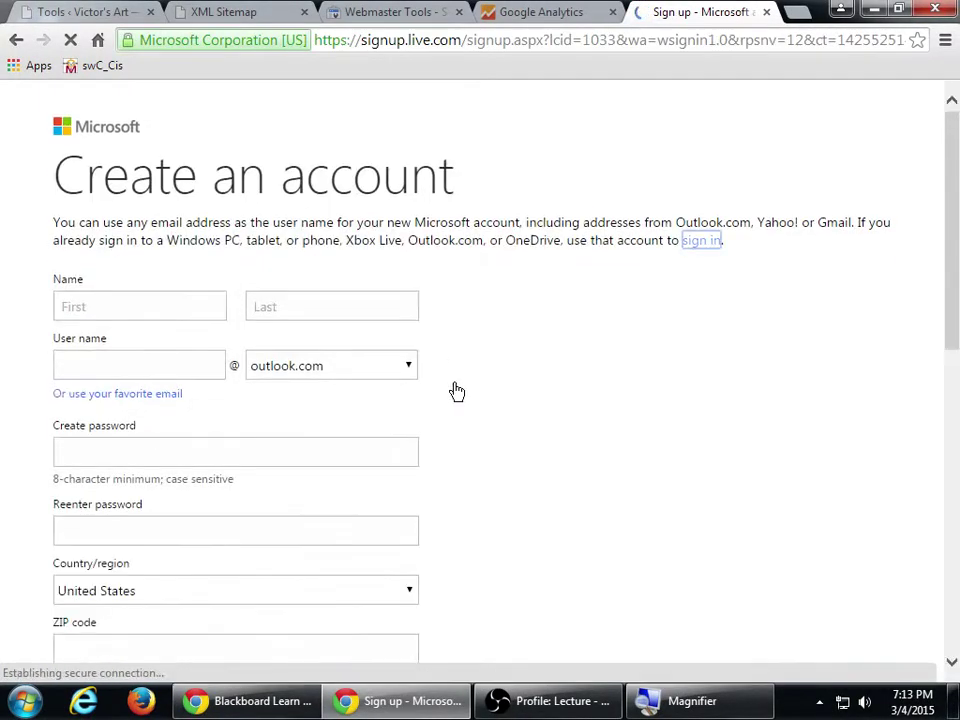
Step: Look over the Microsoft Create an account form, then go back to the Bing Webmaster Tools welcome page
scroll(478, 431, down, 1)
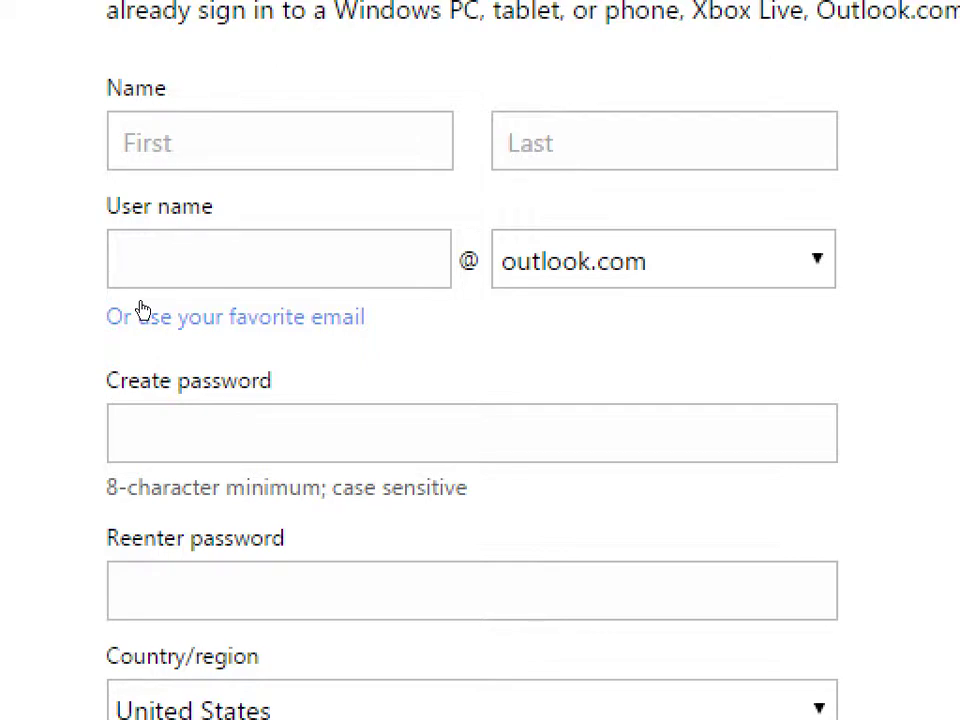
scroll(490, 400, up, 1)
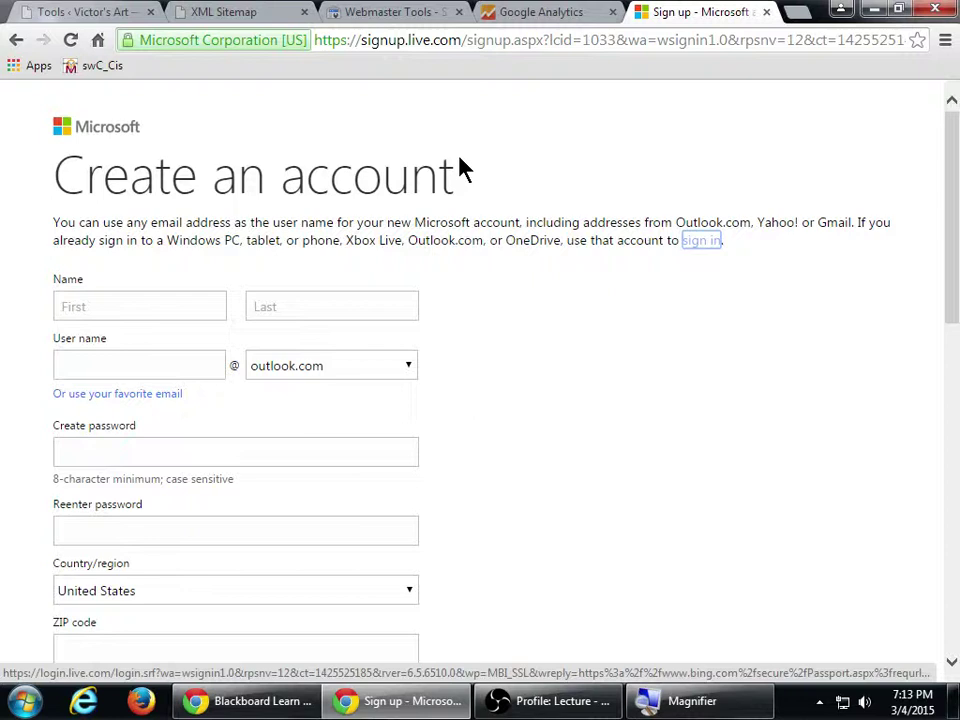
key(alt+Left)
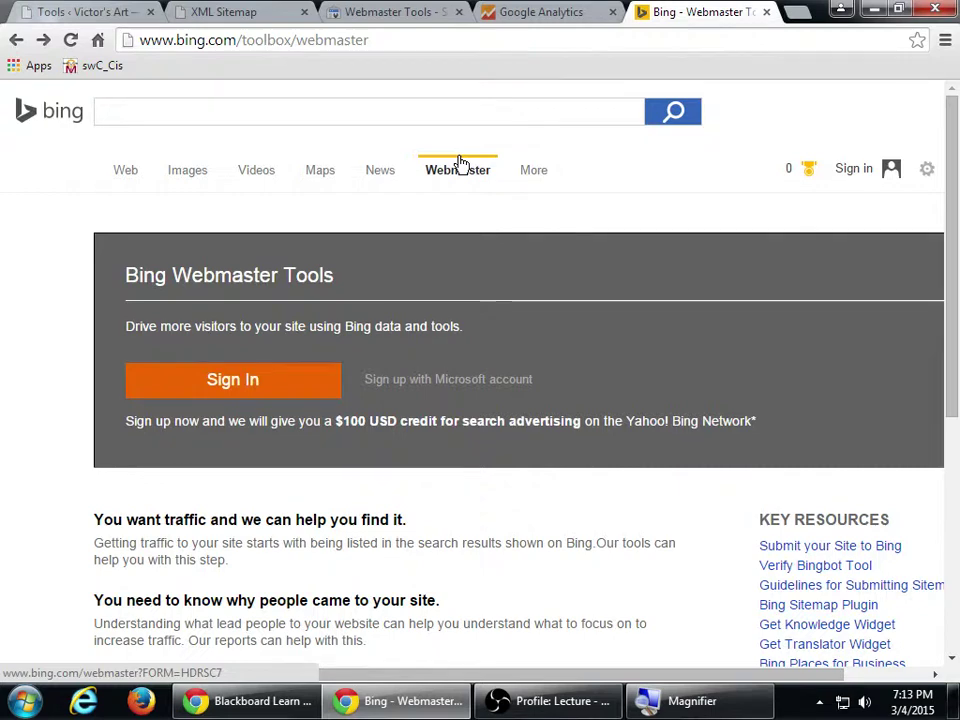
Step: Sign in to Bing Webmaster Tools with the Microsoft account credentials and decline Chrome's password-saving offer
click(264, 386)
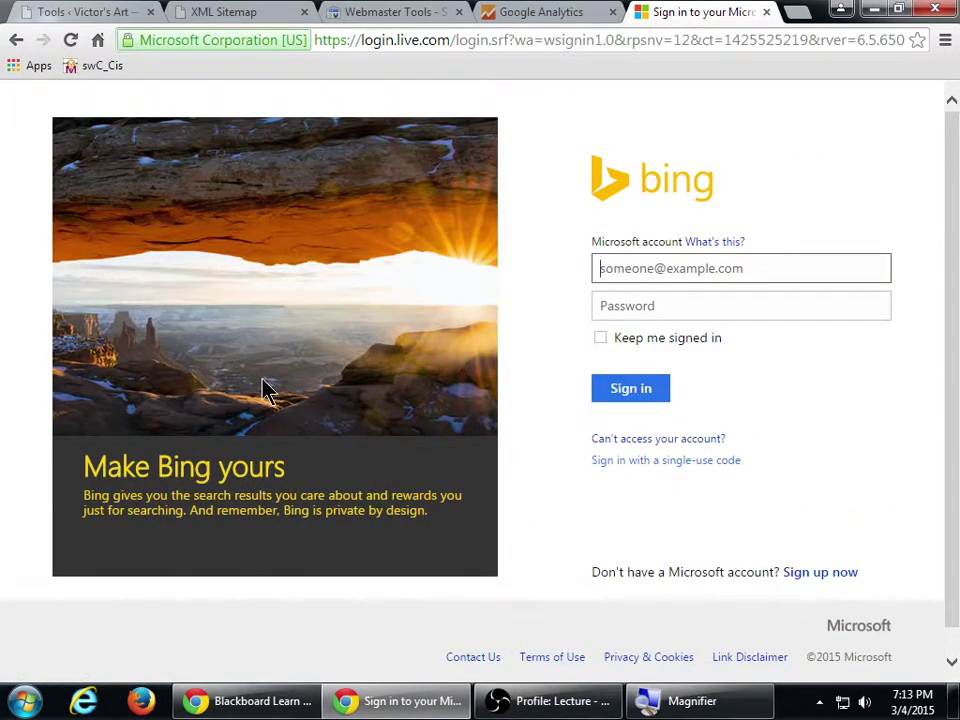
key(super+Left)
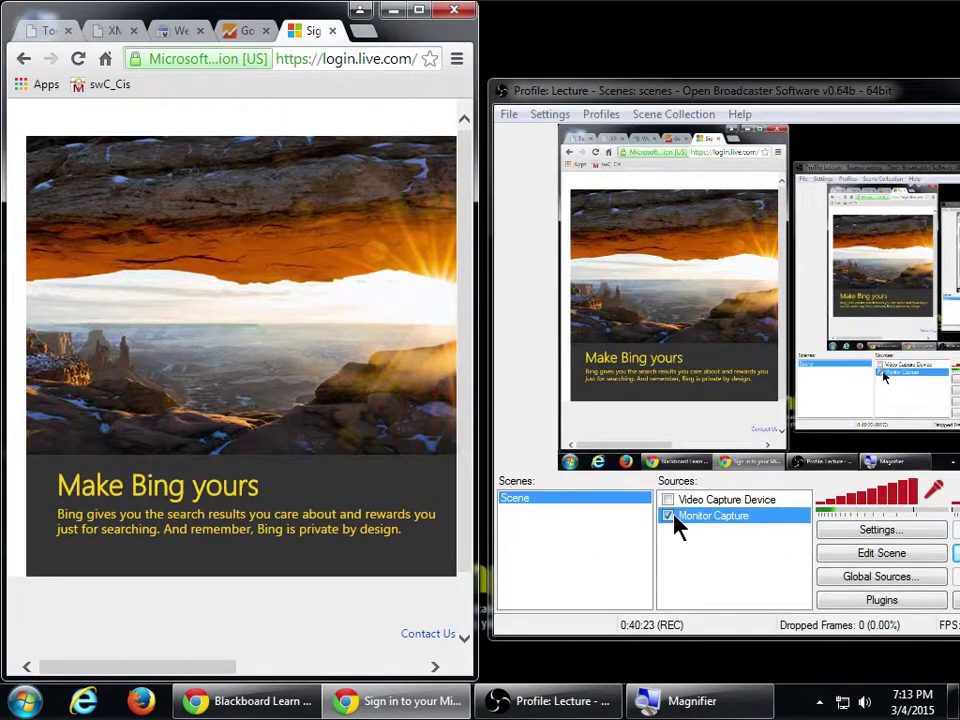
click(668, 515)
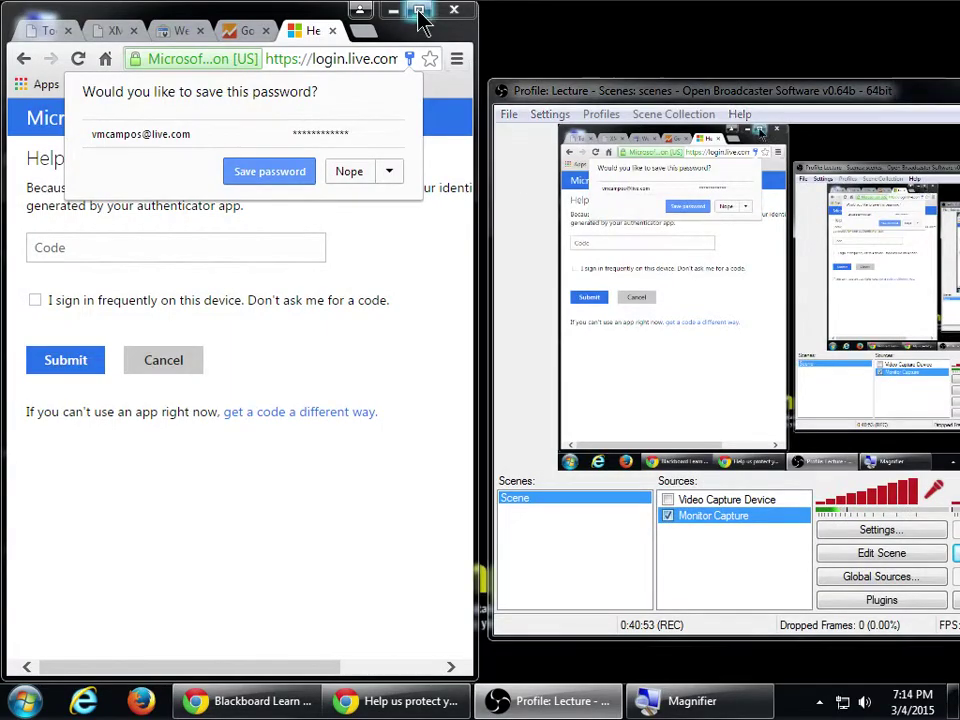
click(420, 11)
click(229, 221)
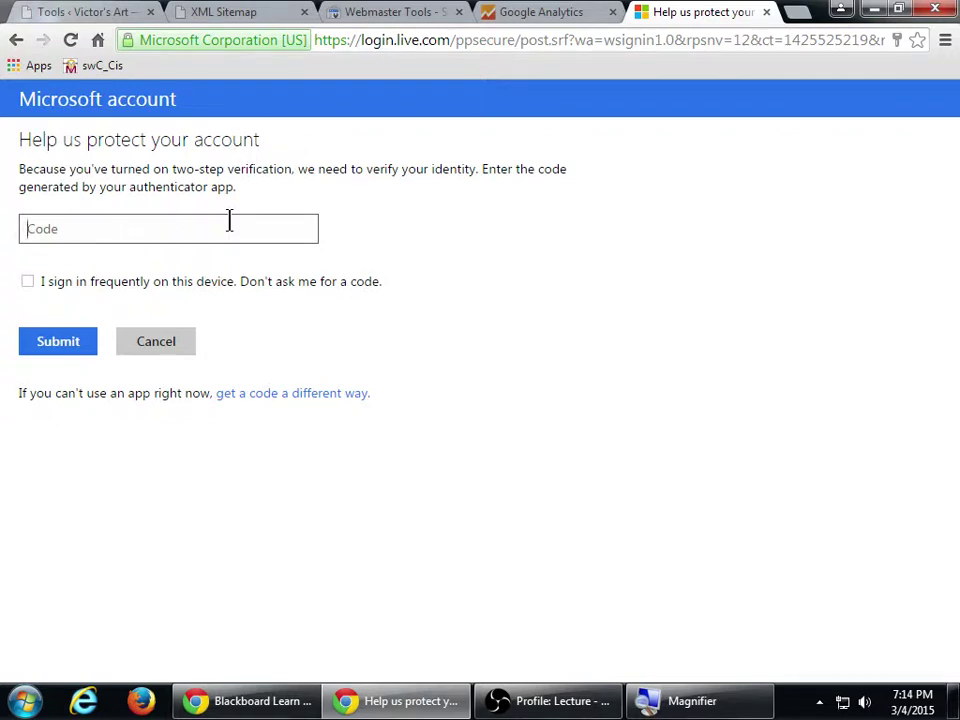
Step: Enter the authenticator app code to pass two-step verification and reach My Sites
key(Return)
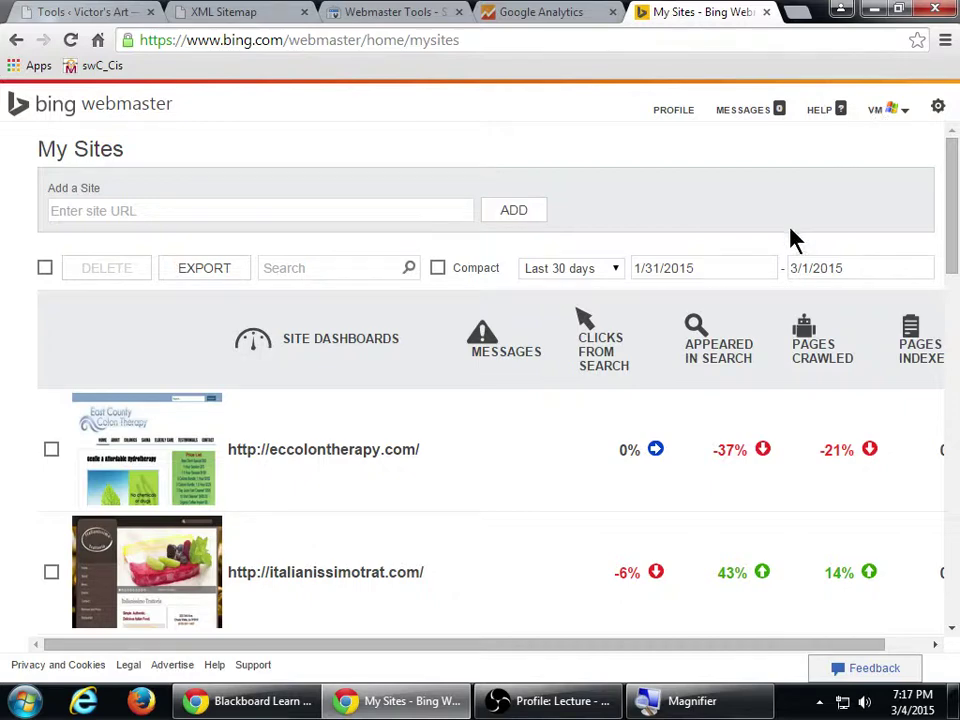
scroll(785, 369, down, 3)
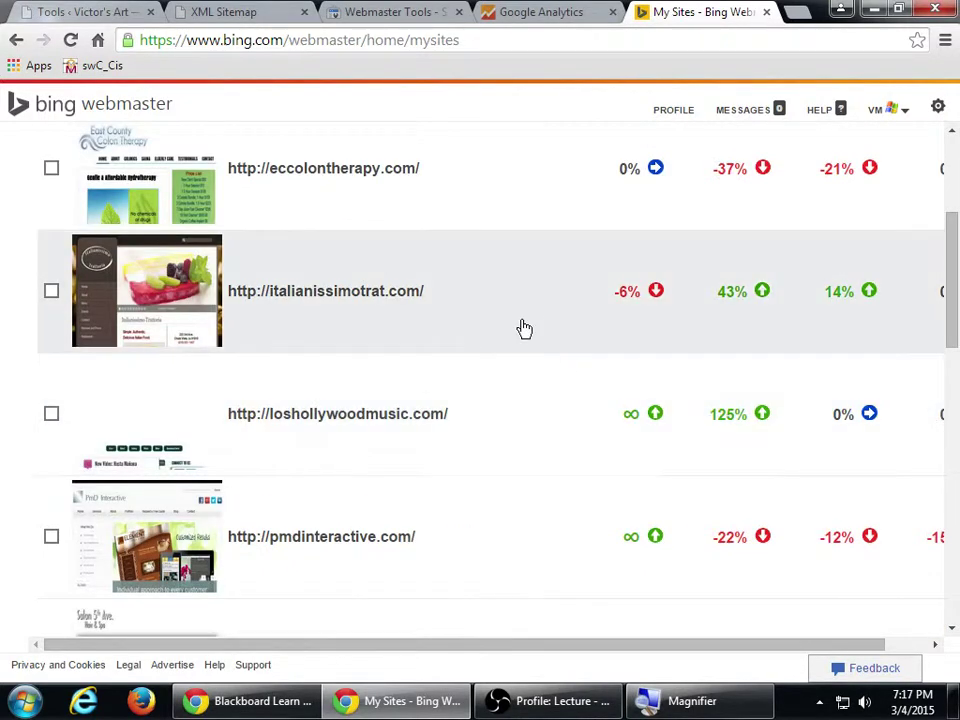
scroll(523, 328, up, 2)
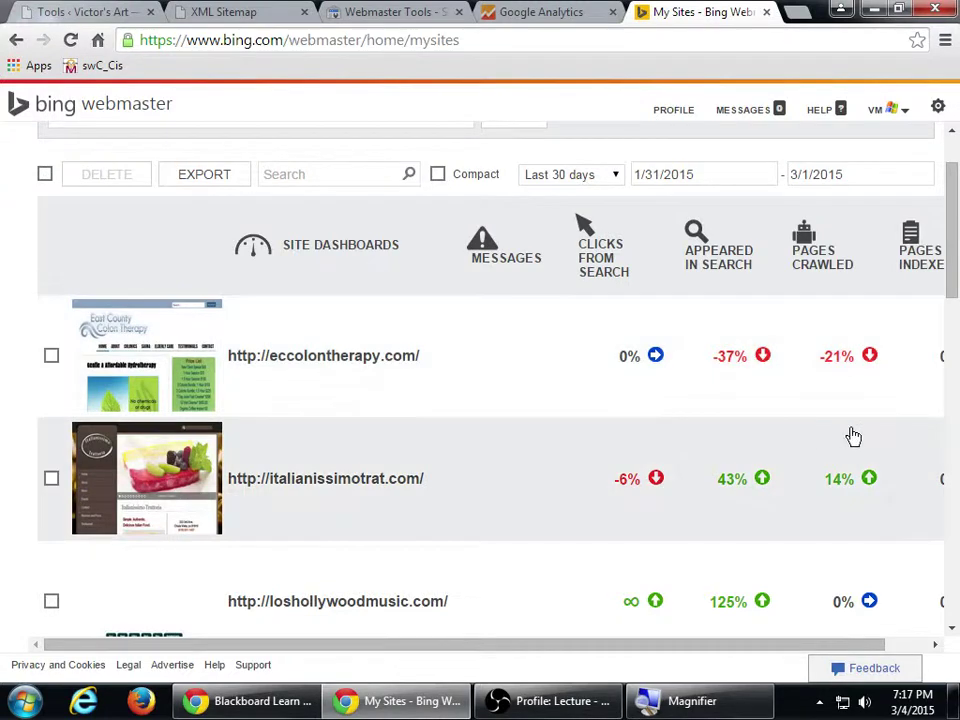
click(906, 645)
drag(911, 653, 765, 653)
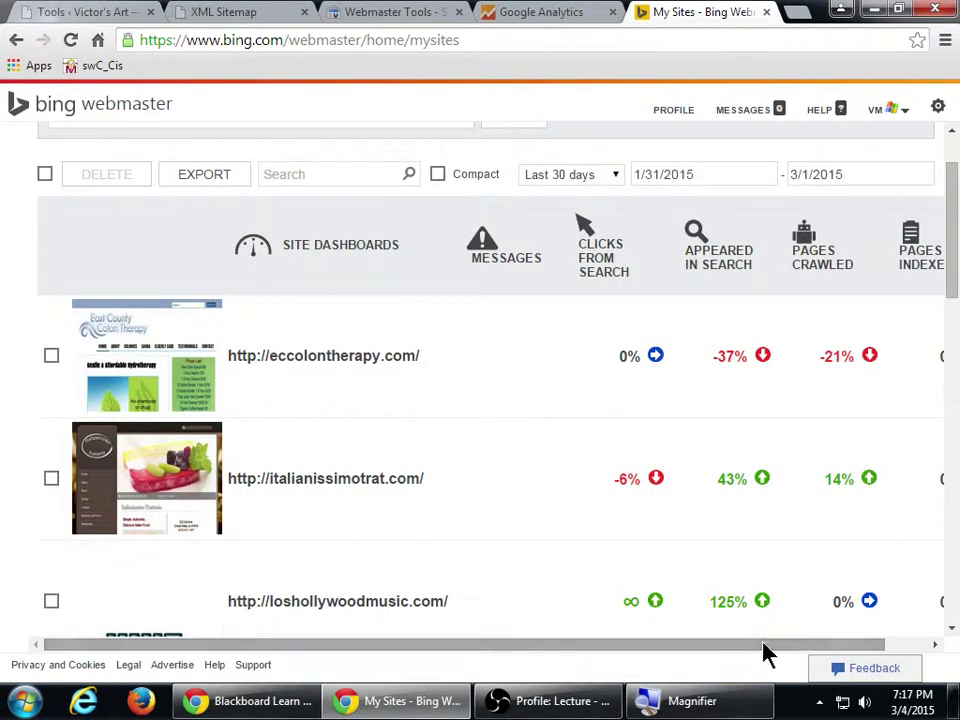
scroll(700, 600, up, 1)
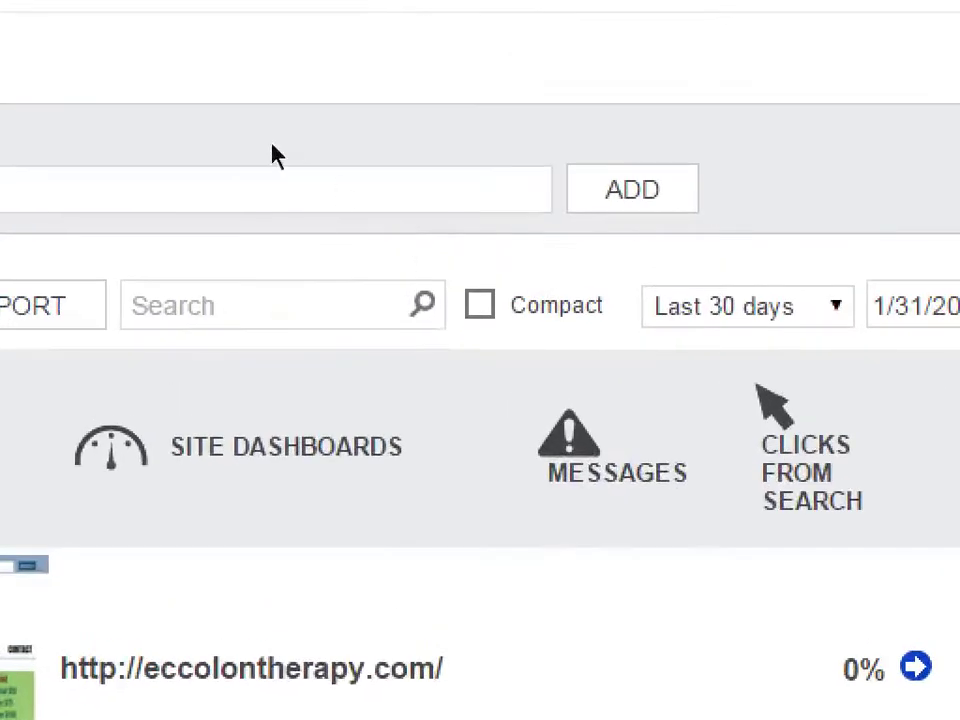
click(62, 219)
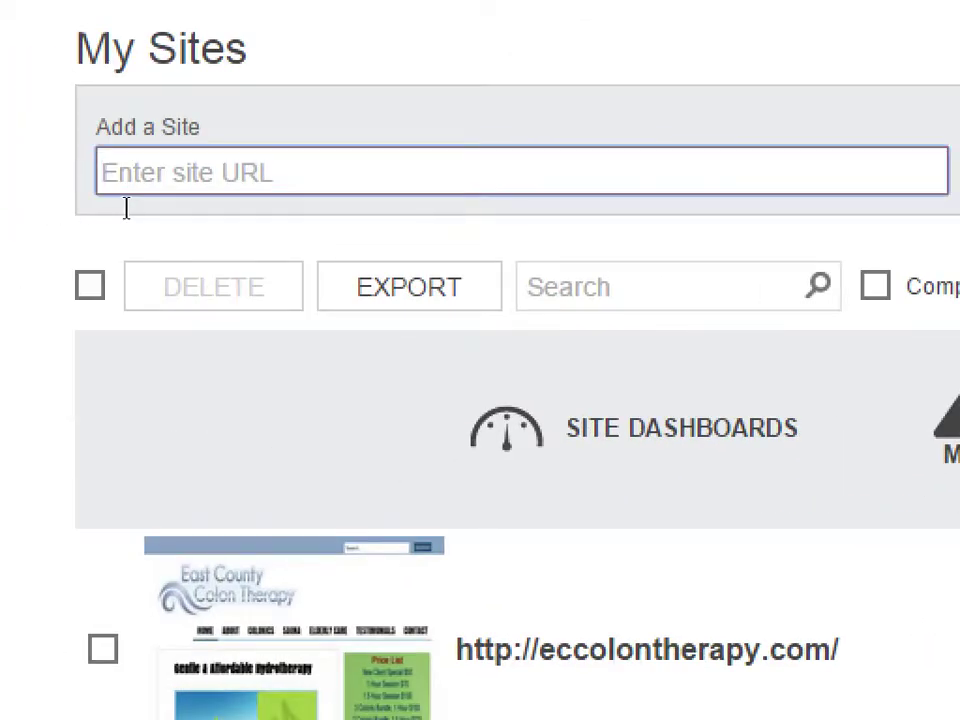
text(http://victors)
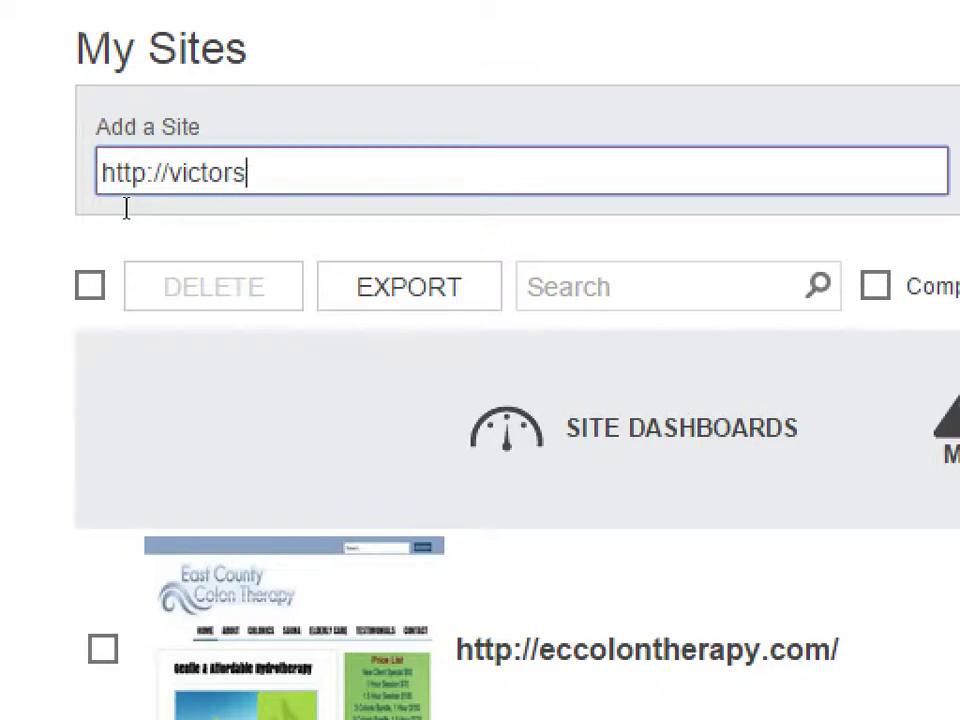
text(art.info)
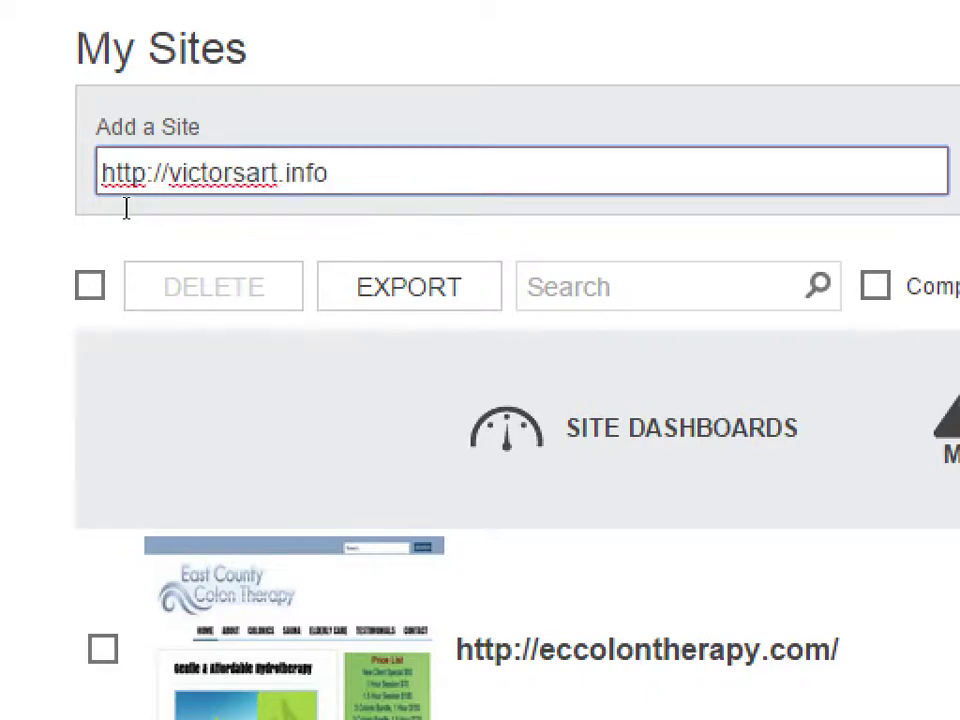
key(Left)
key(Left)
key(Left)
key(Left)
key(Left)
key(Left)
key(Left)
key(Left)
key(Left)
key(Left)
key(Left)
key(Left)
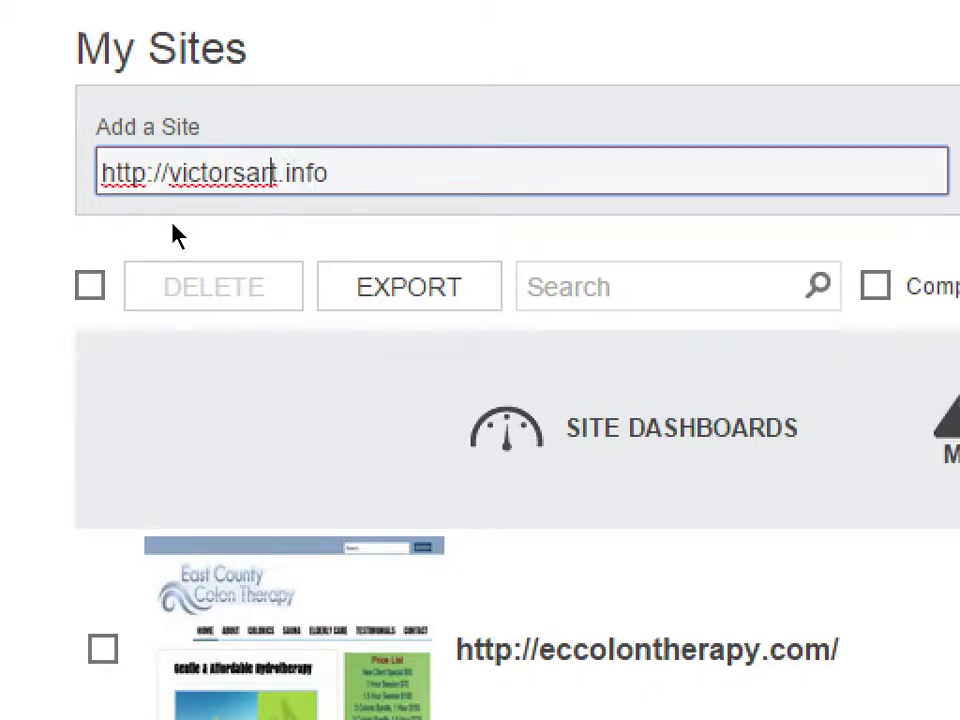
key(Left)
key(Left)
key(Left)
text(www.)
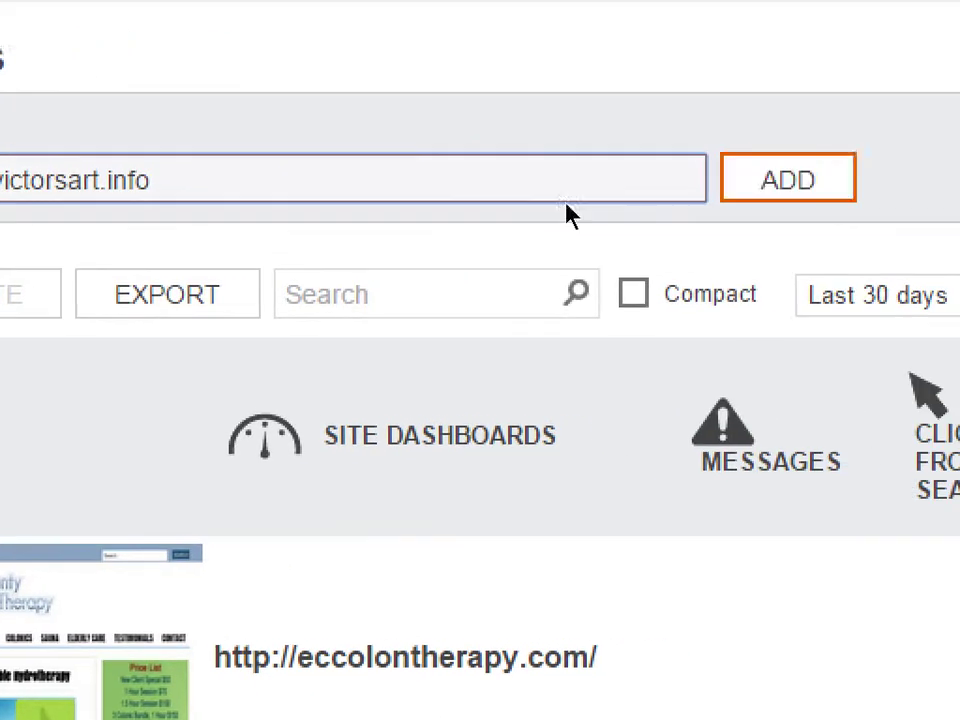
key(Return)
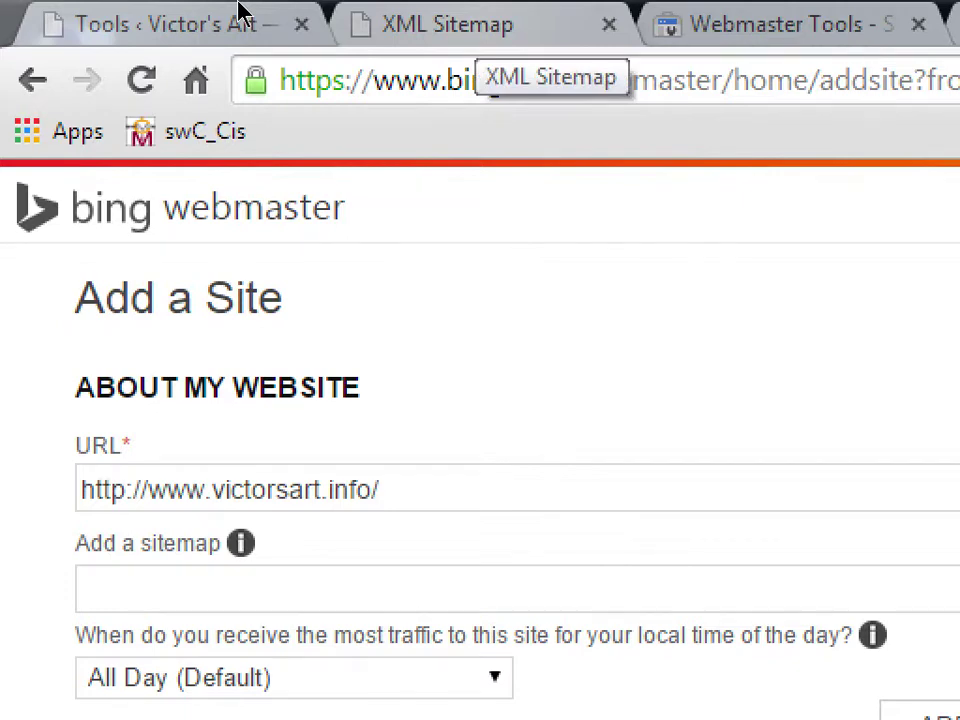
Step: Copy the sitemap_index.xml address and return to WordPress's Yoast XML Sitemaps settings
key(ctrl+shift+Tab)
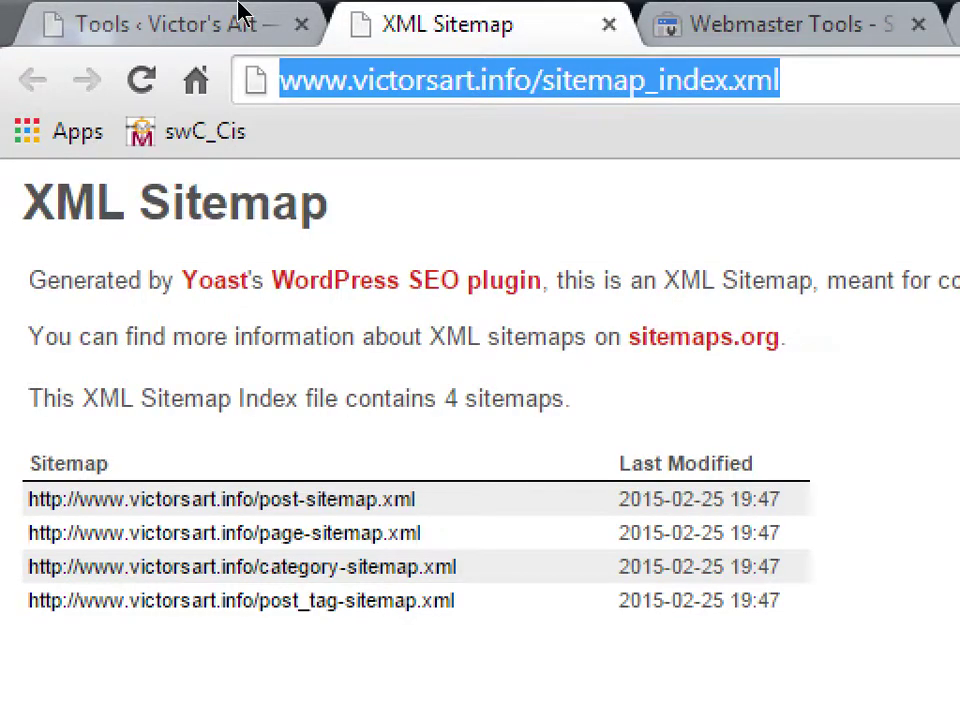
right_click(467, 72)
click(540, 199)
click(79, 10)
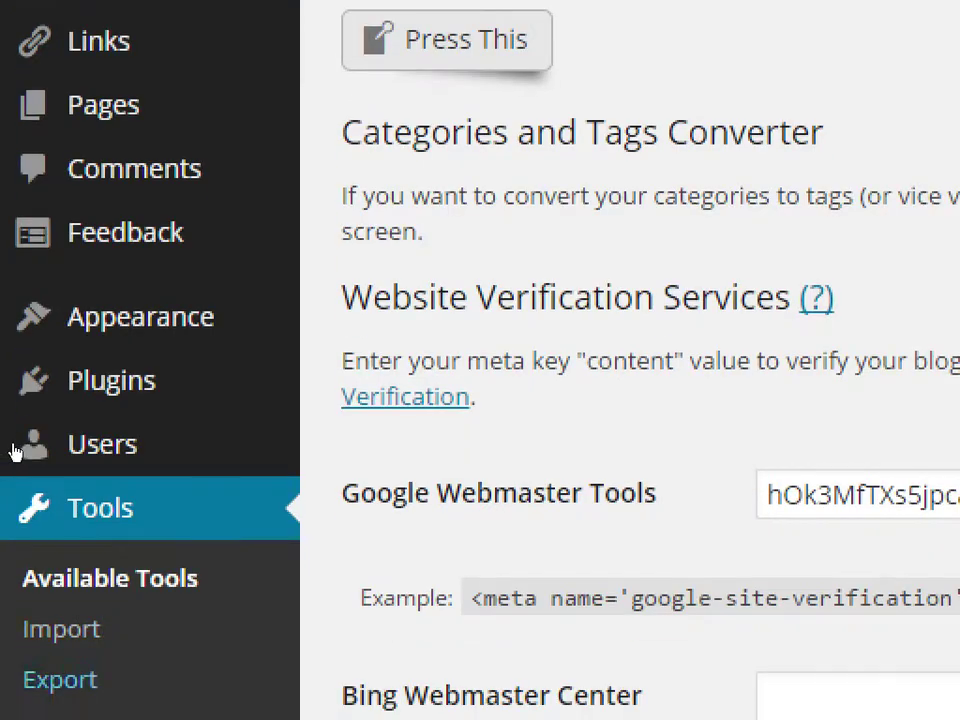
scroll(36, 379, down, 2)
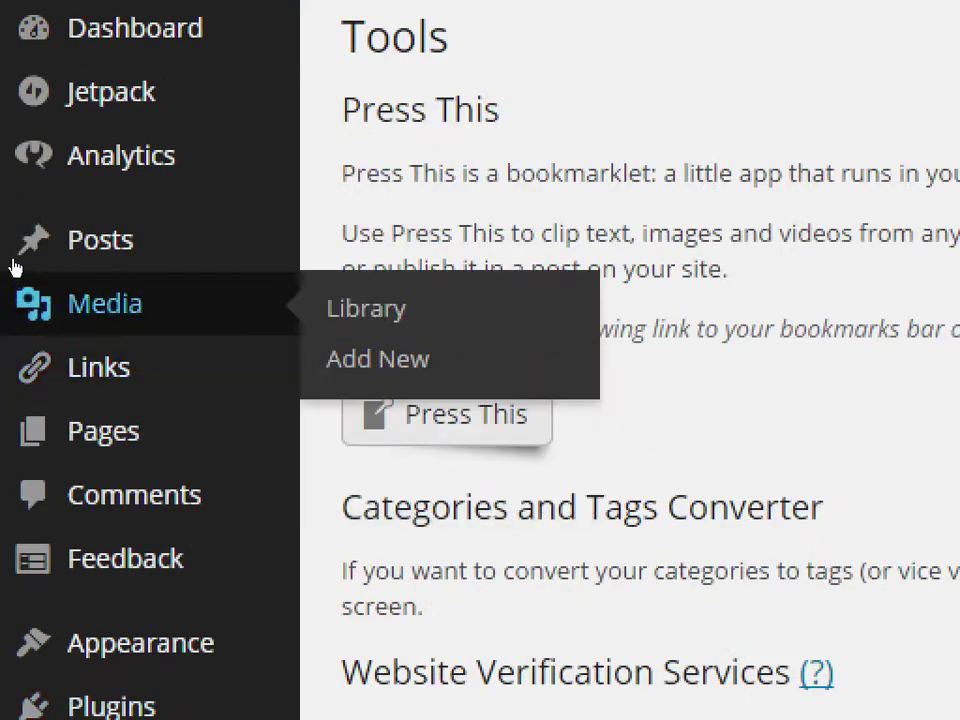
mouse_move(22, 390)
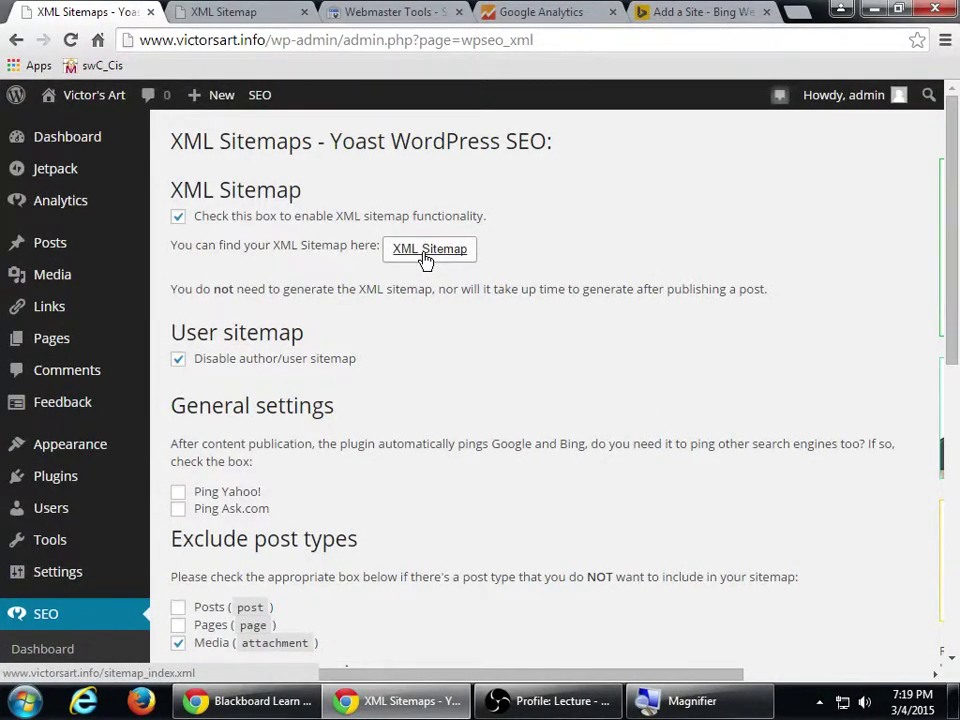
Step: Copy the sitemap_index.xml address from its tab and return to Bing's Add a Site form
click(261, 11)
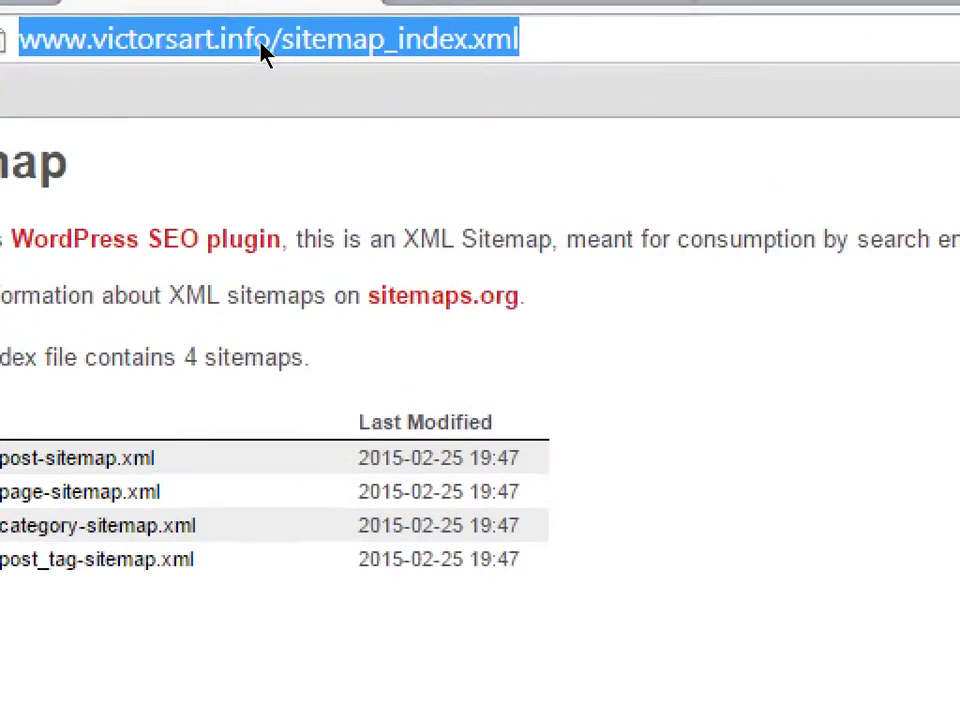
right_click(260, 49)
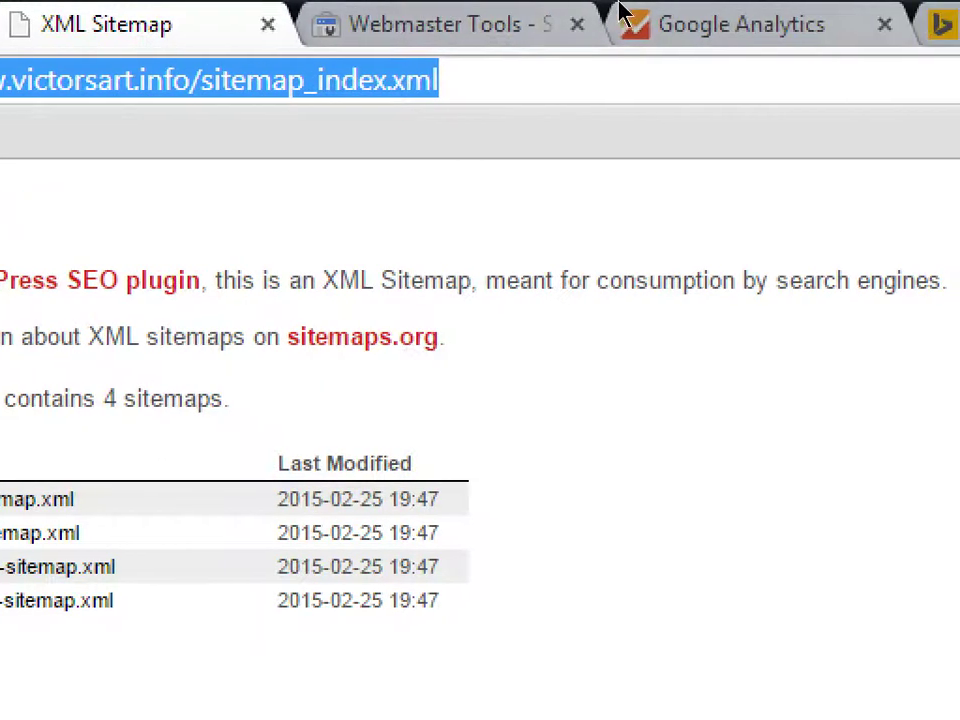
click(683, 15)
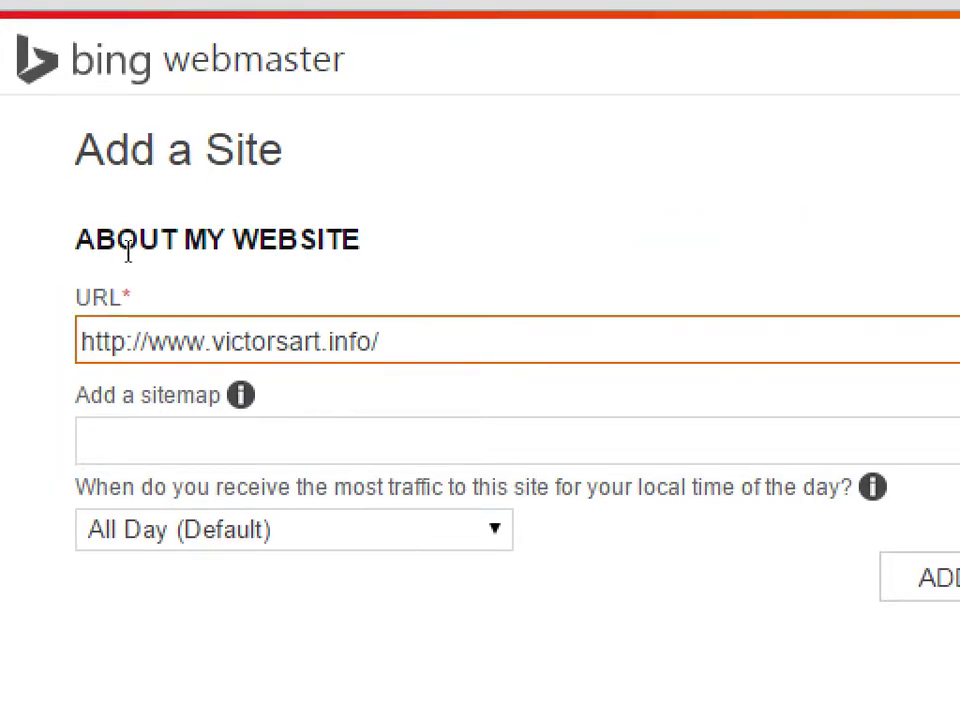
key(Tab)
key(Menu)
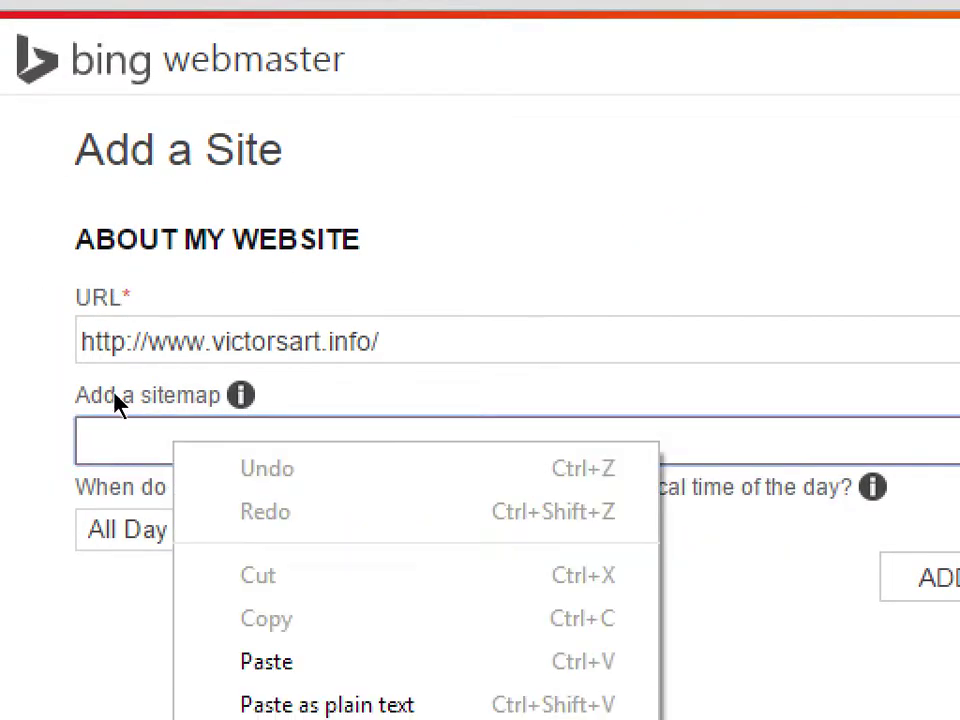
key(p)
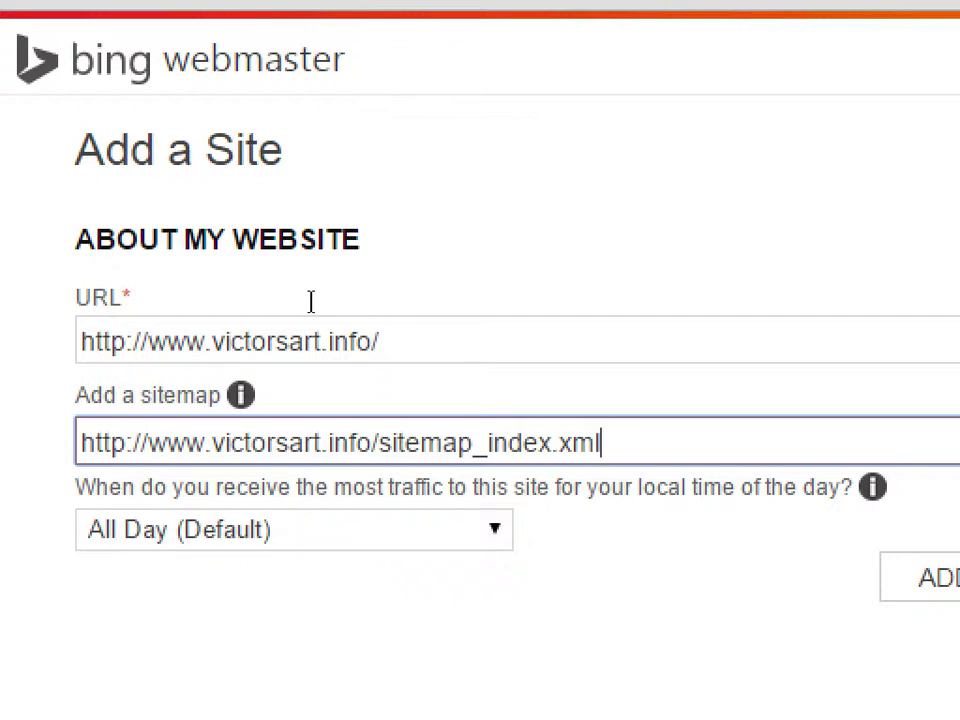
key(Tab)
key(alt+Down)
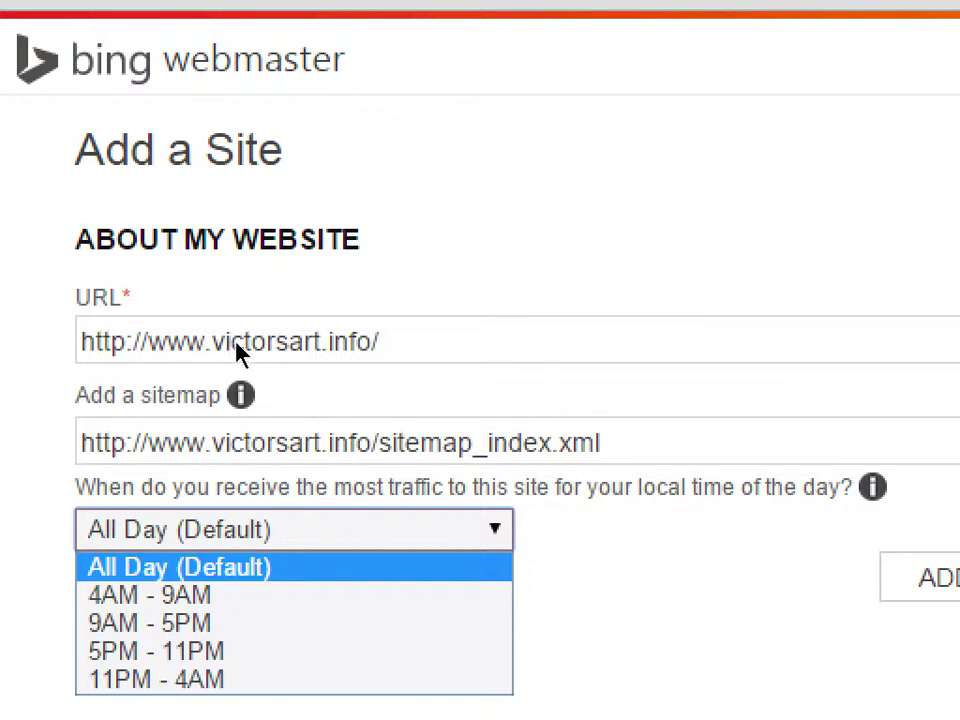
click(285, 348)
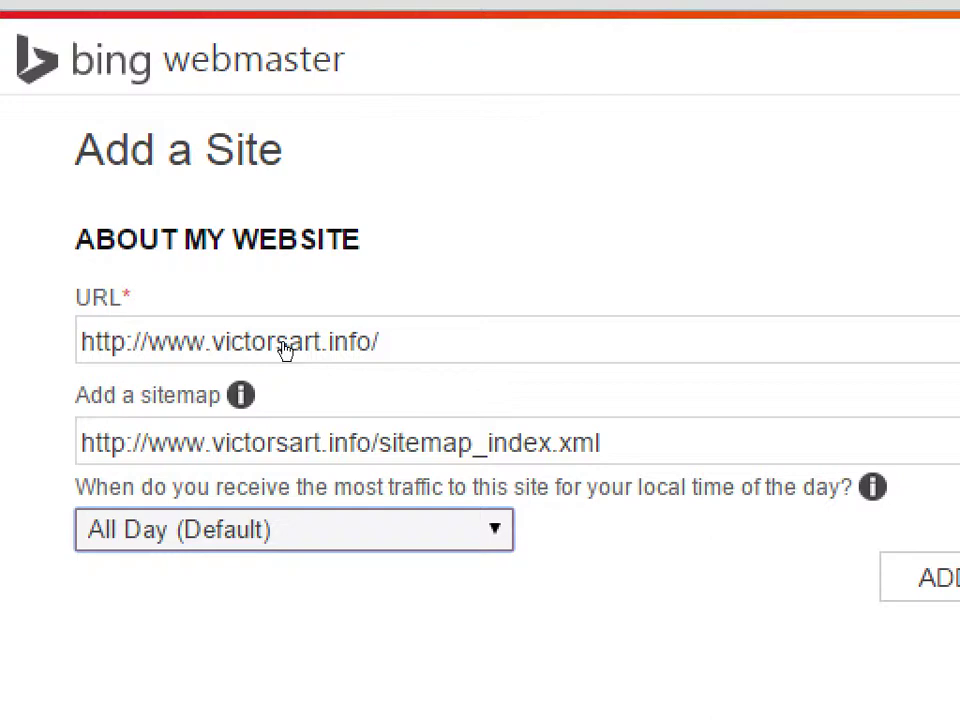
key(super+minus)
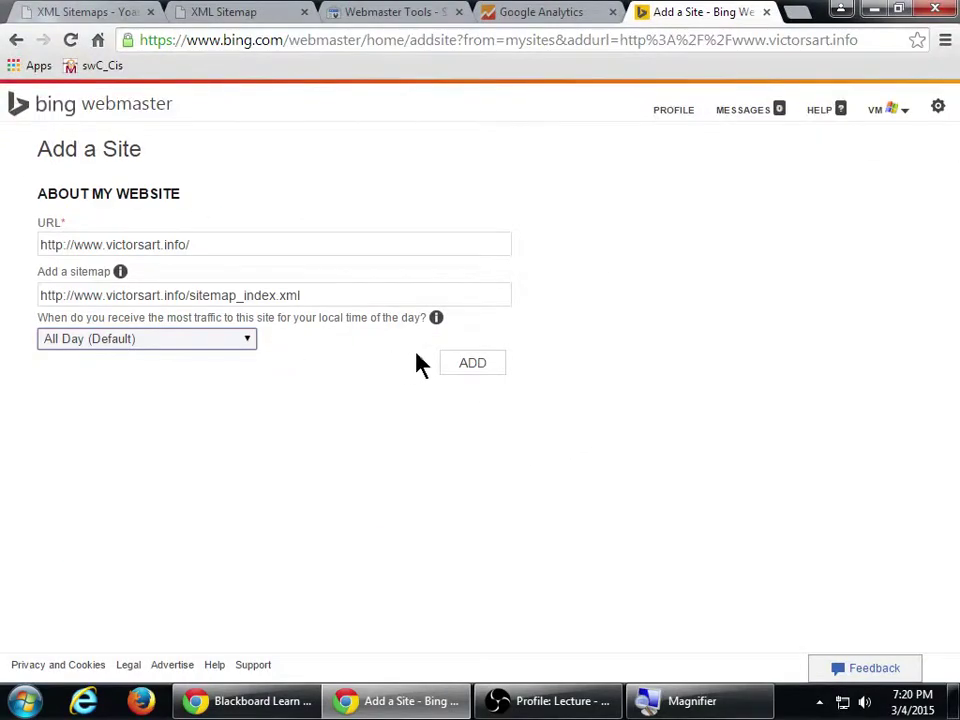
click(467, 364)
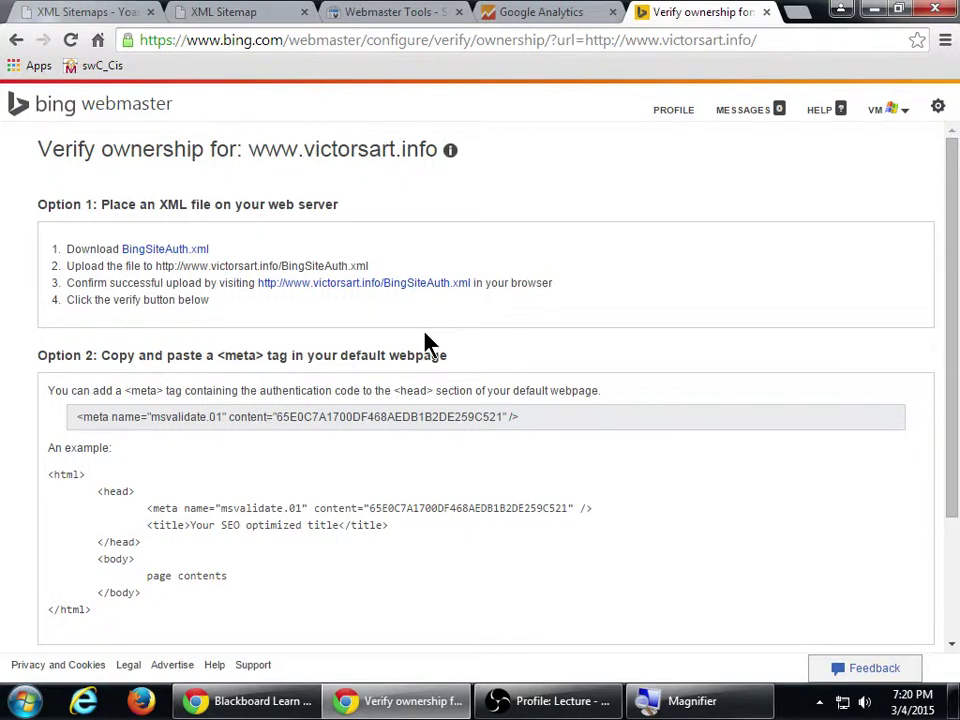
Step: Review the XML-file and meta-tag verification options on the Verify ownership page
scroll(424, 343, down, 3)
scroll(424, 343, up, 3)
drag(165, 208, 221, 209)
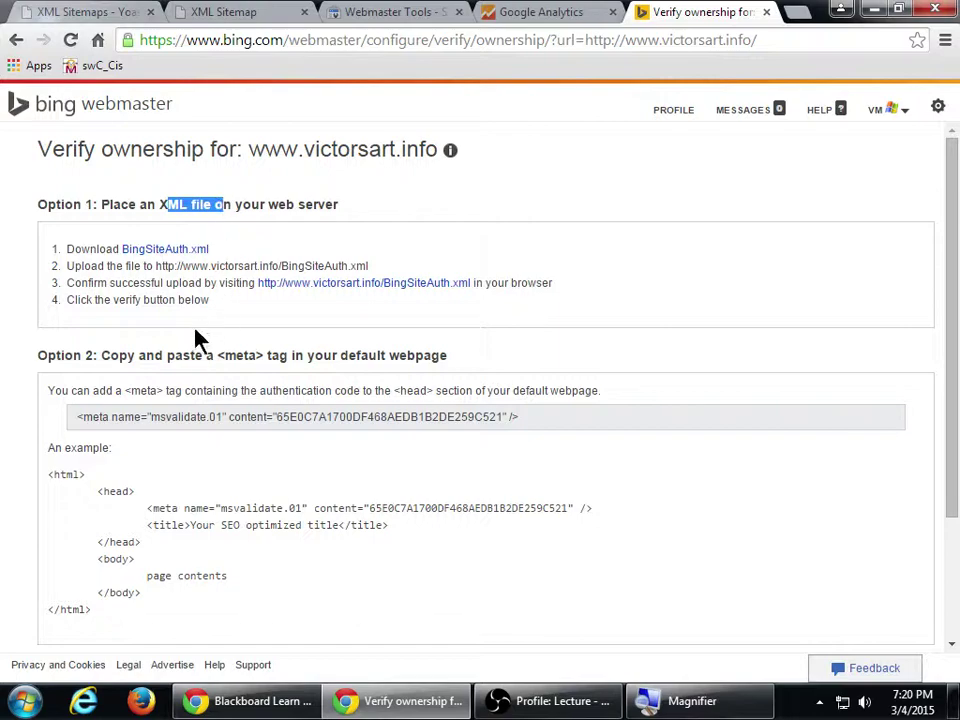
drag(195, 355, 303, 357)
scroll(311, 364, down, 3)
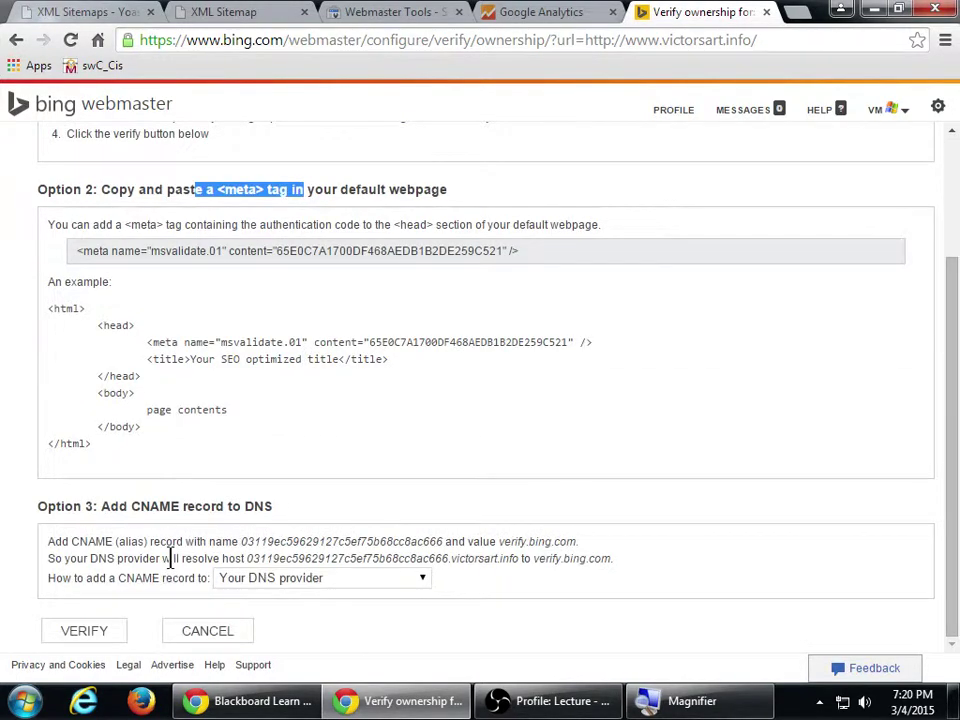
scroll(147, 533, up, 1)
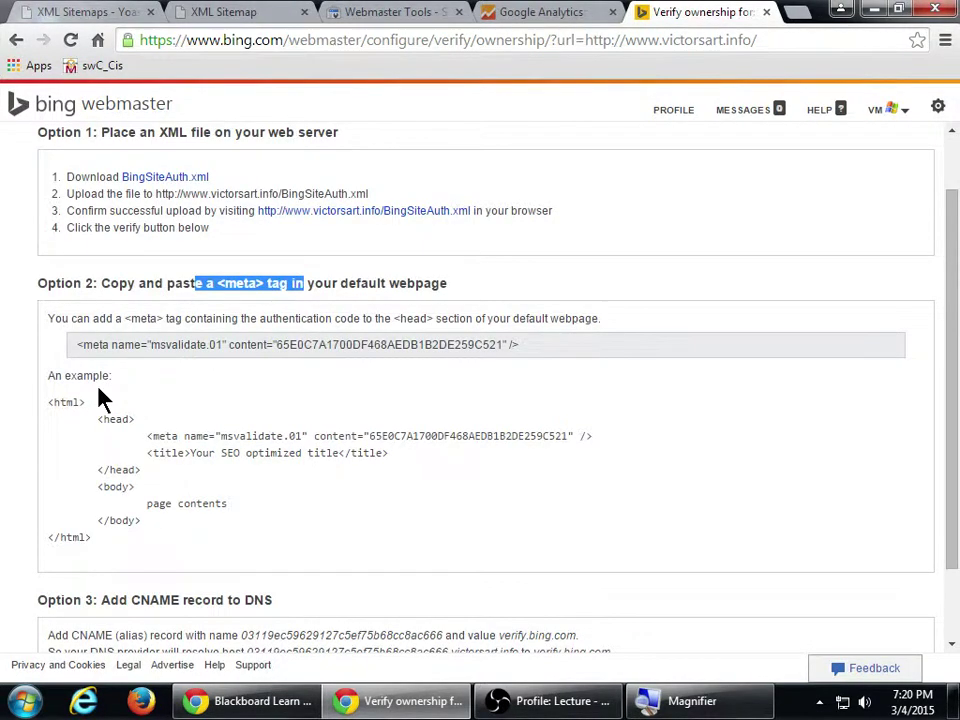
key(super+plus)
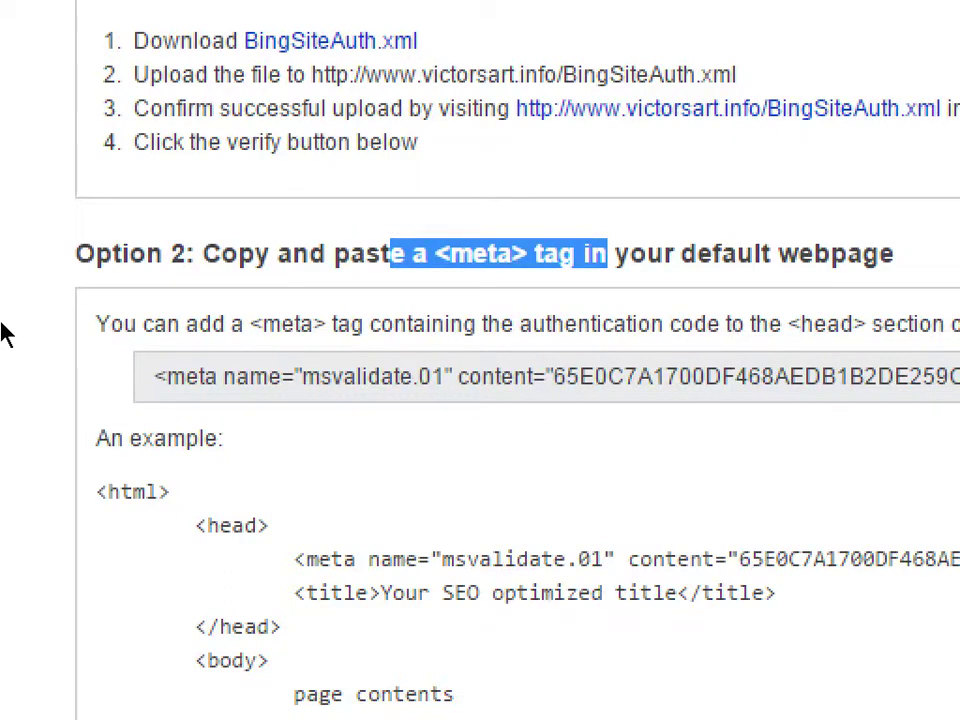
Step: Copy the Option 2 msvalidate.01 meta tag and return to the WordPress tab
triple_click(71, 349)
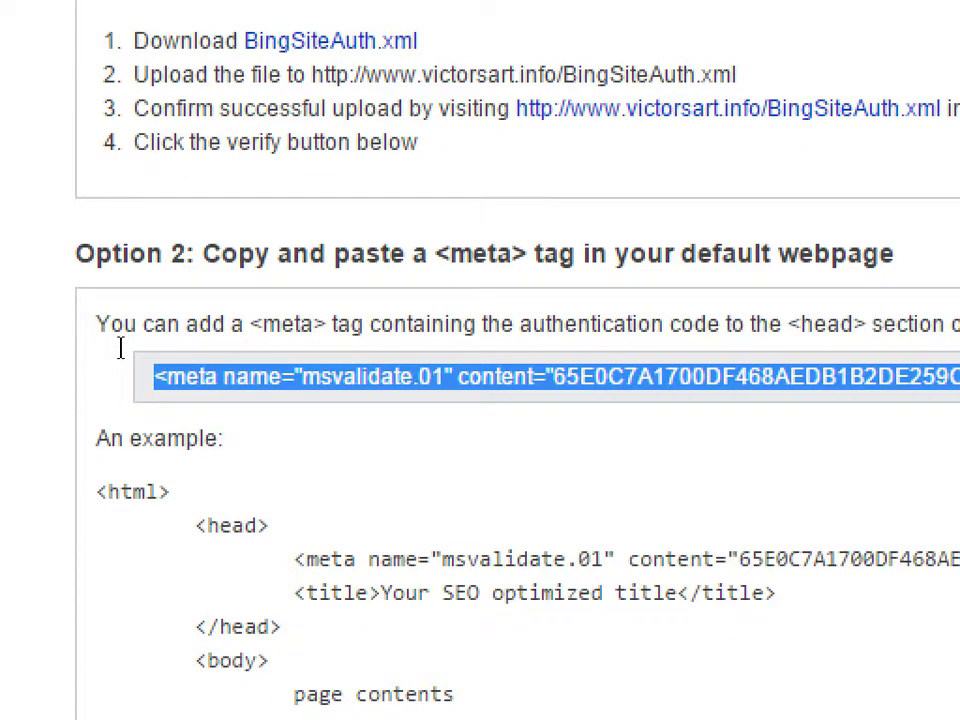
right_click(121, 355)
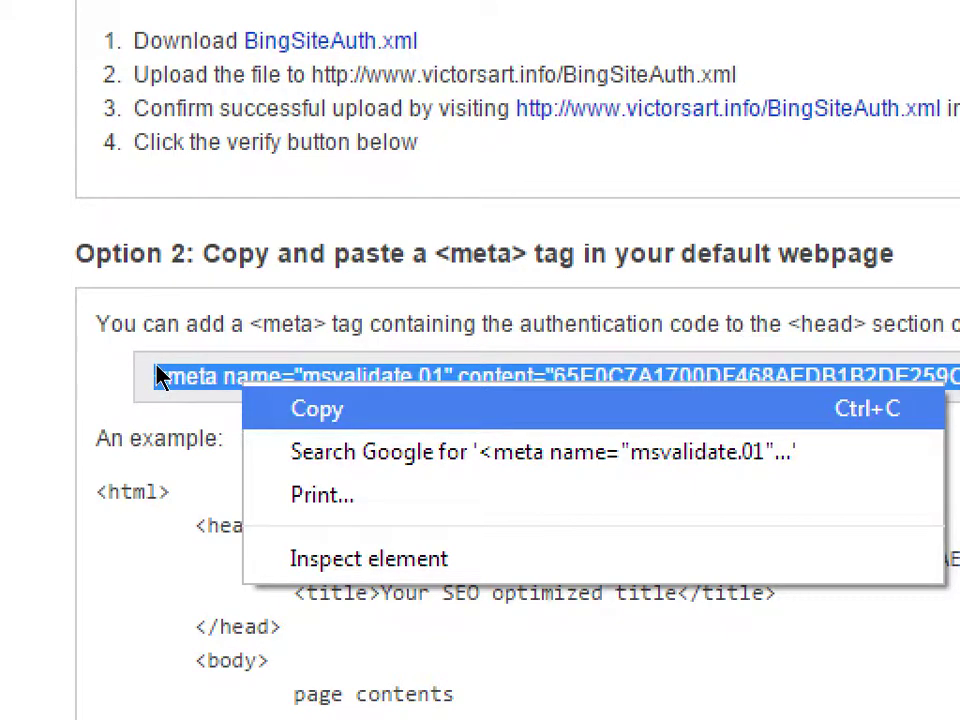
key(Return)
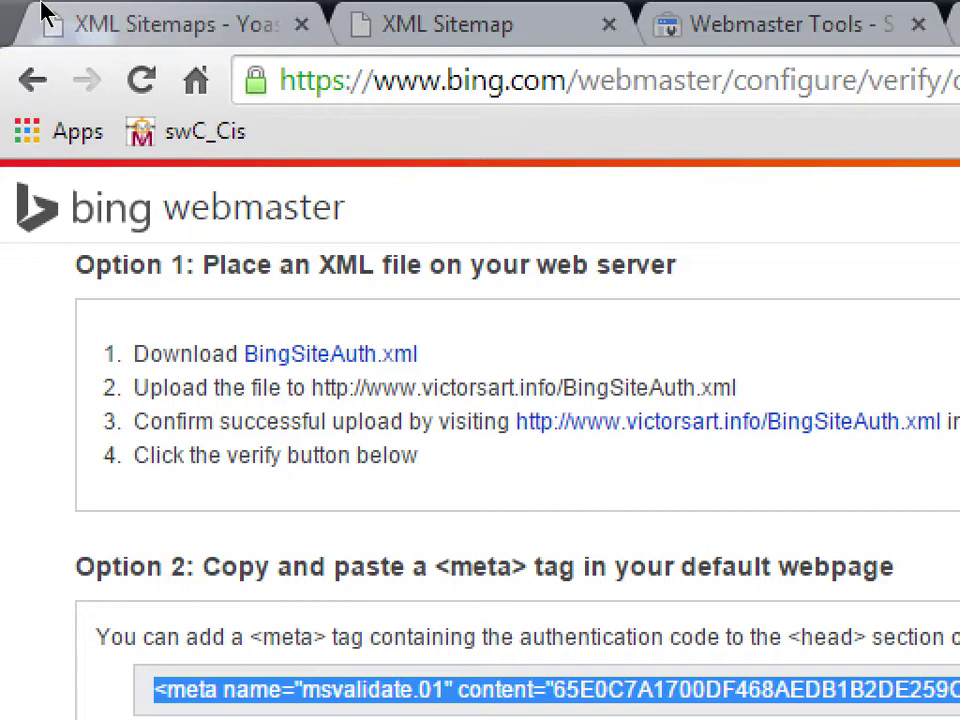
click(45, 15)
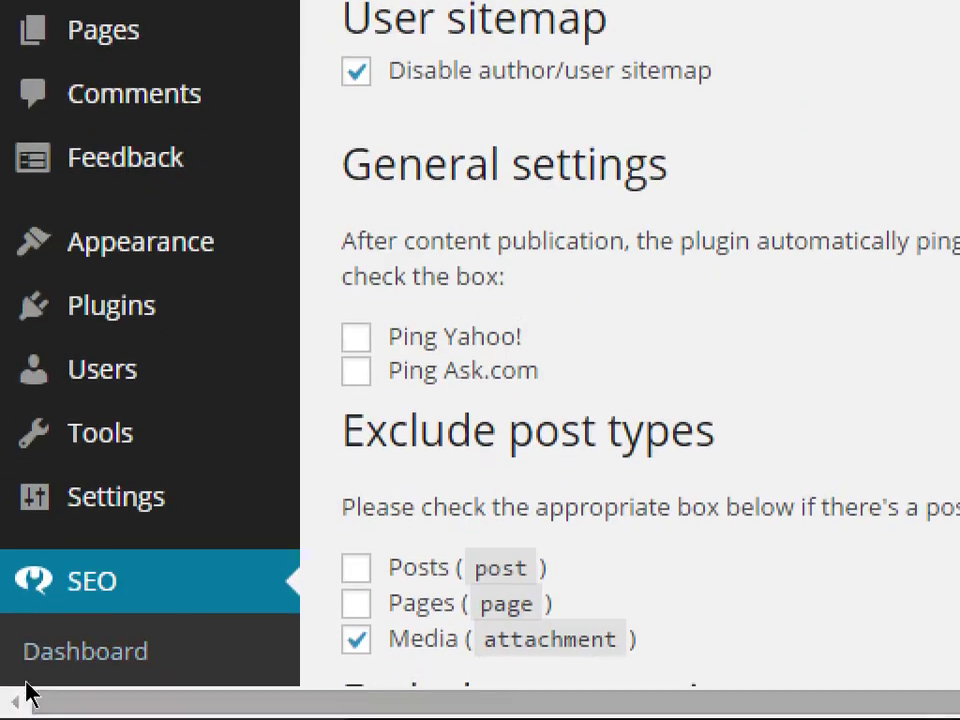
Step: Go to the Yoast SEO Tools settings page in WordPress
mouse_move(60, 480)
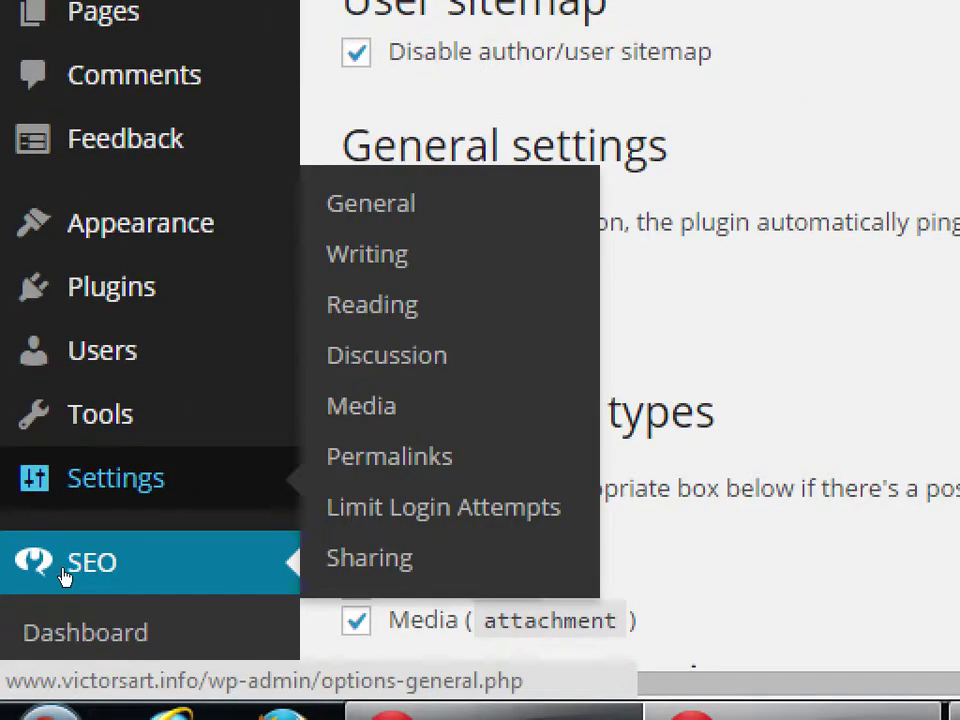
scroll(62, 577, down, 5)
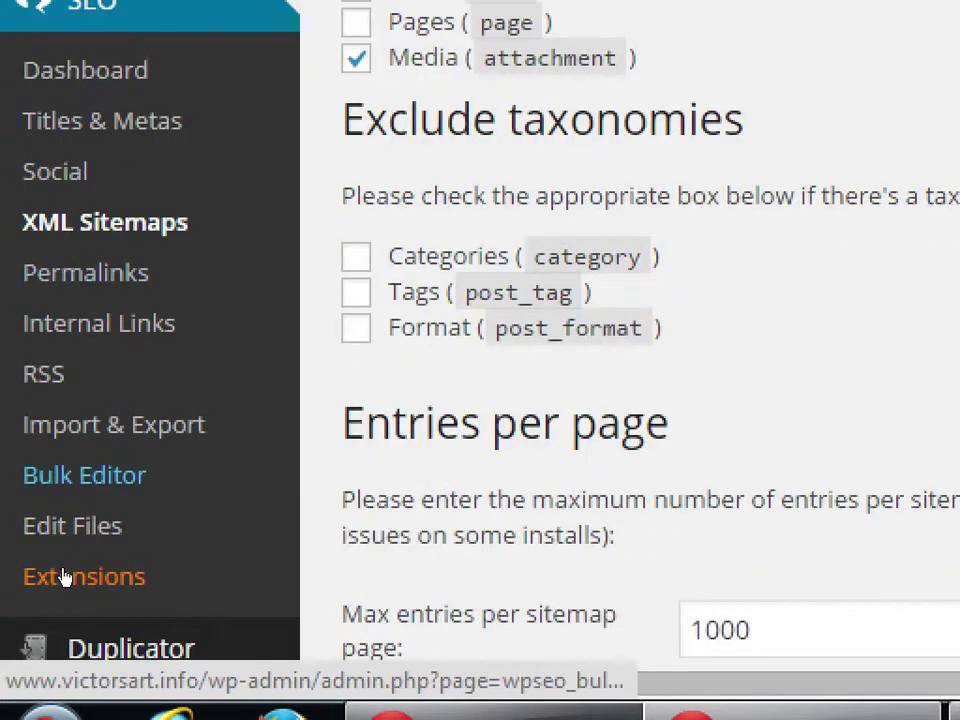
scroll(63, 575, down, 5)
scroll(64, 570, up, 7)
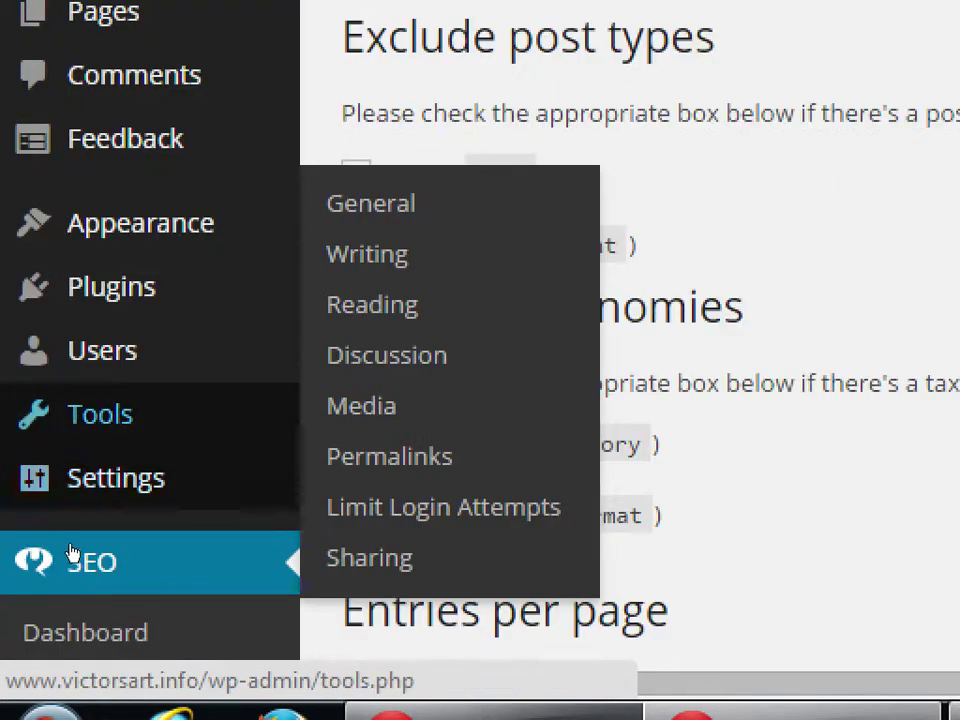
click(220, 506)
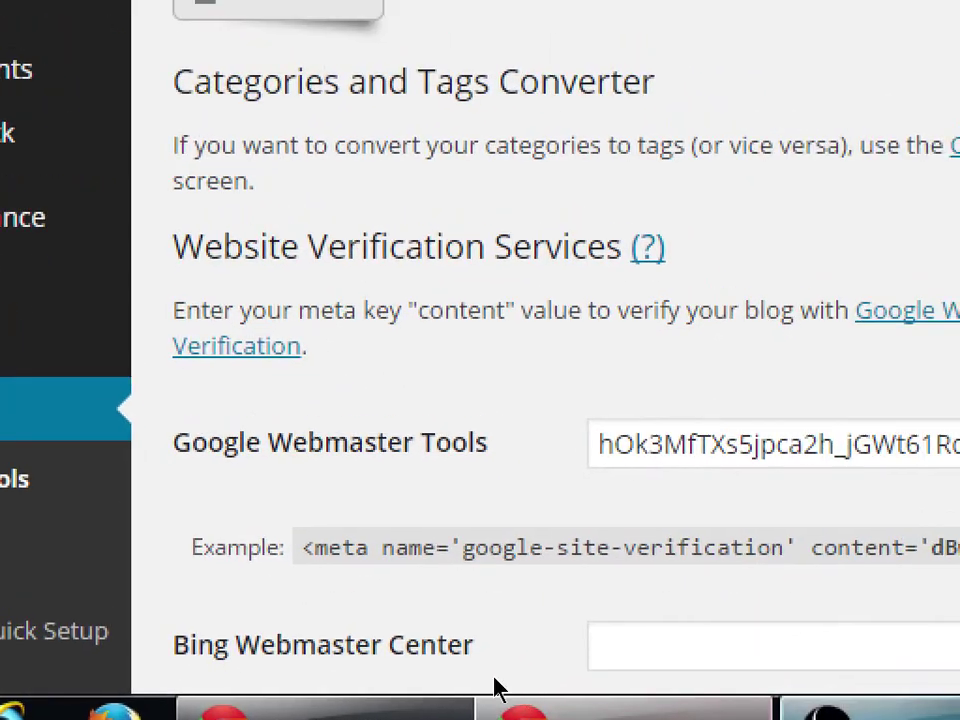
Step: Paste Bing's meta tag into the Bing Webmaster Center field and save the changes
scroll(590, 660, down, 2)
key(Tab)
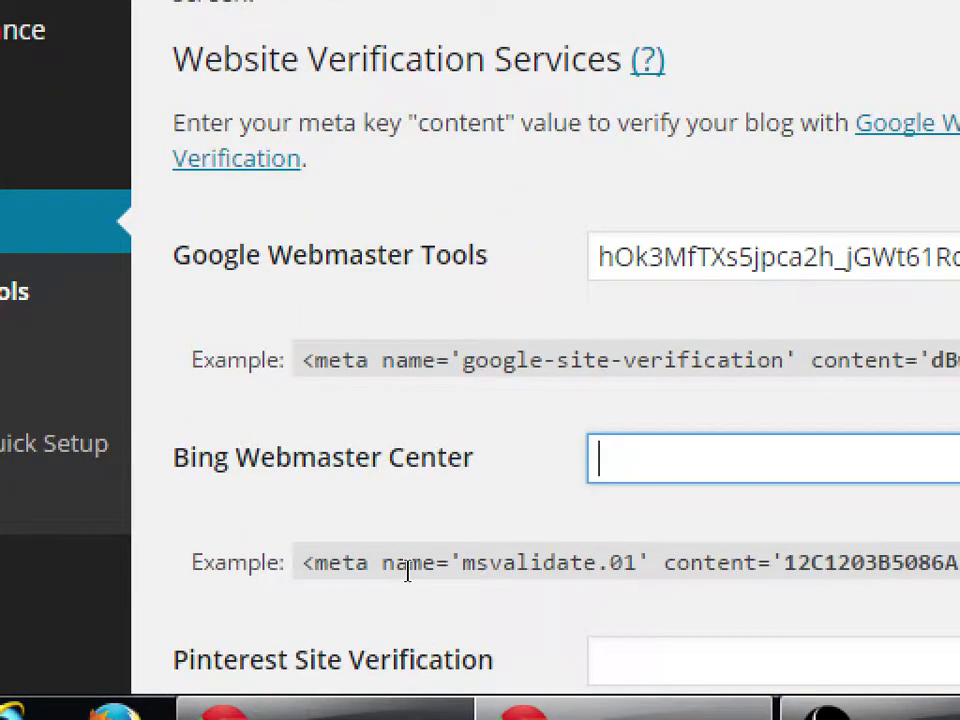
key(ctrl+v)
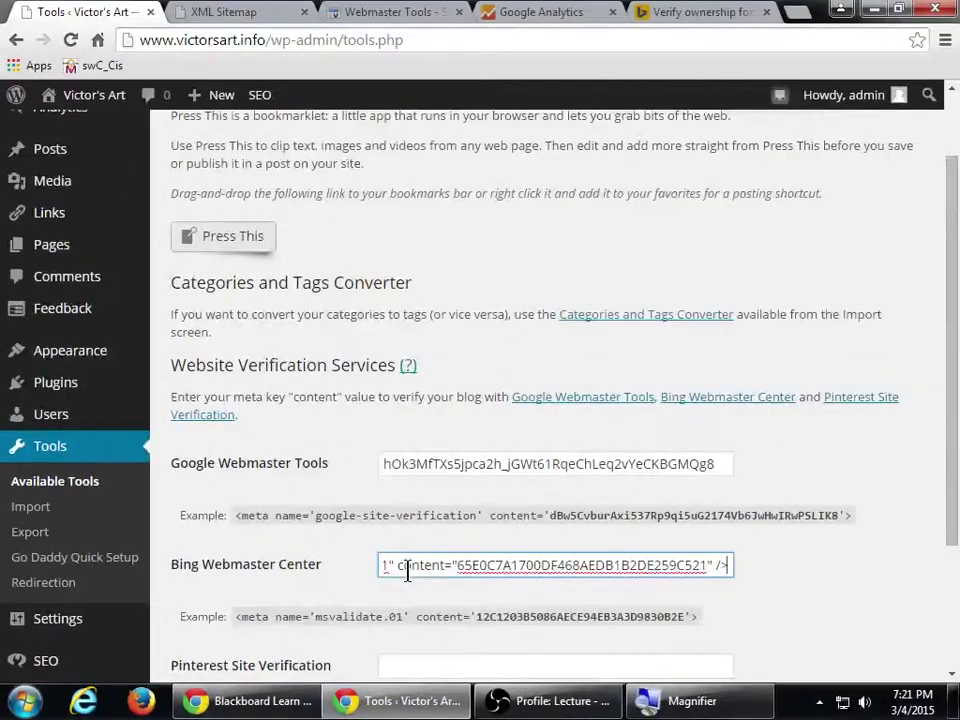
scroll(727, 545, down, 2)
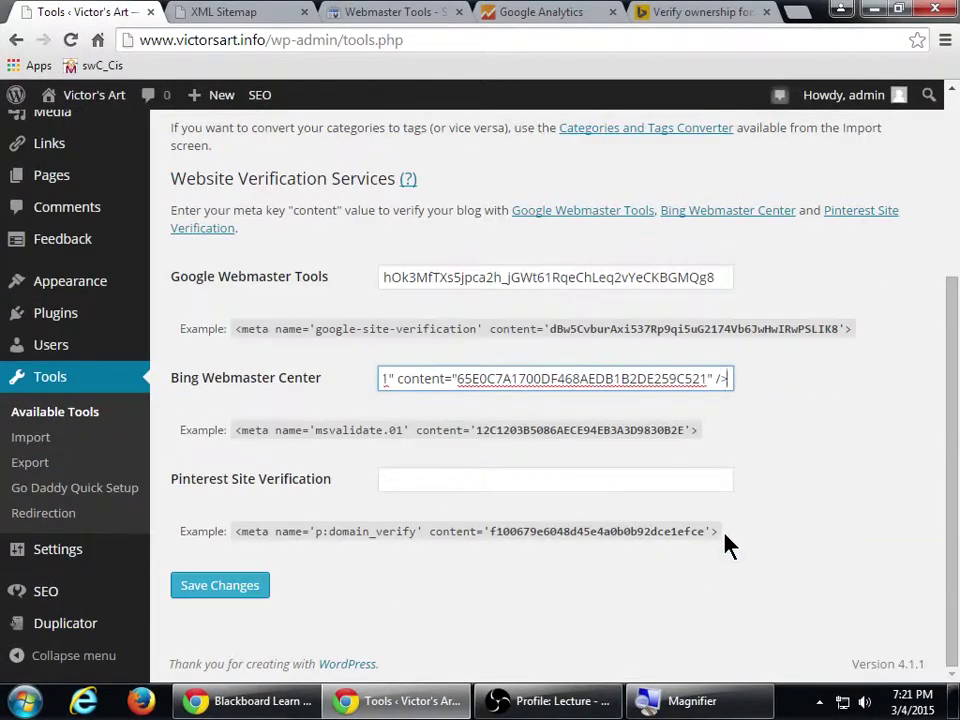
click(229, 599)
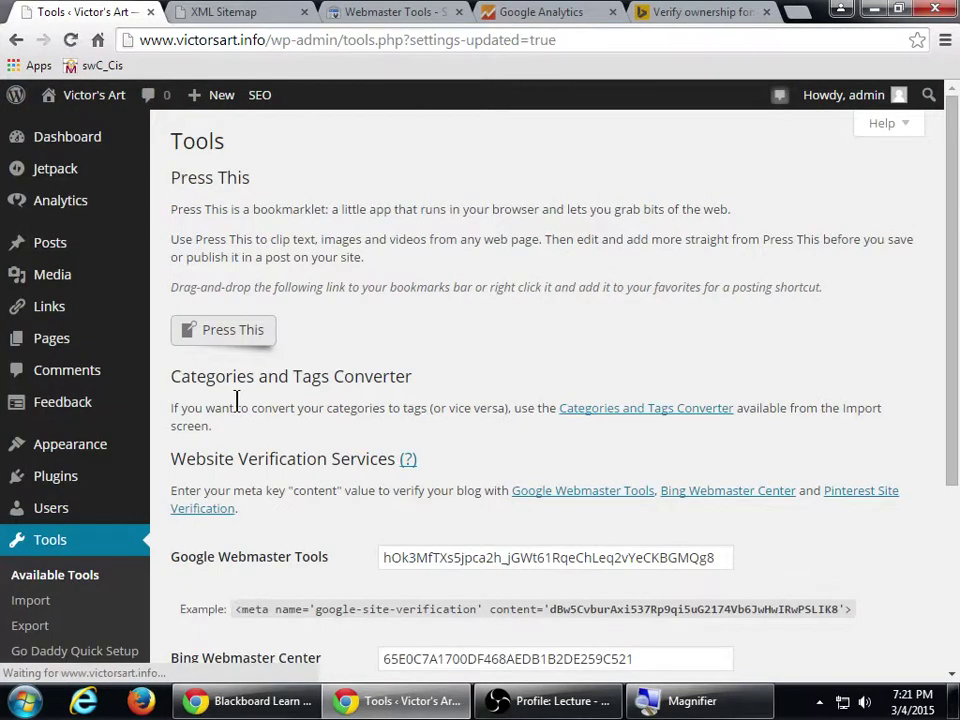
click(648, 12)
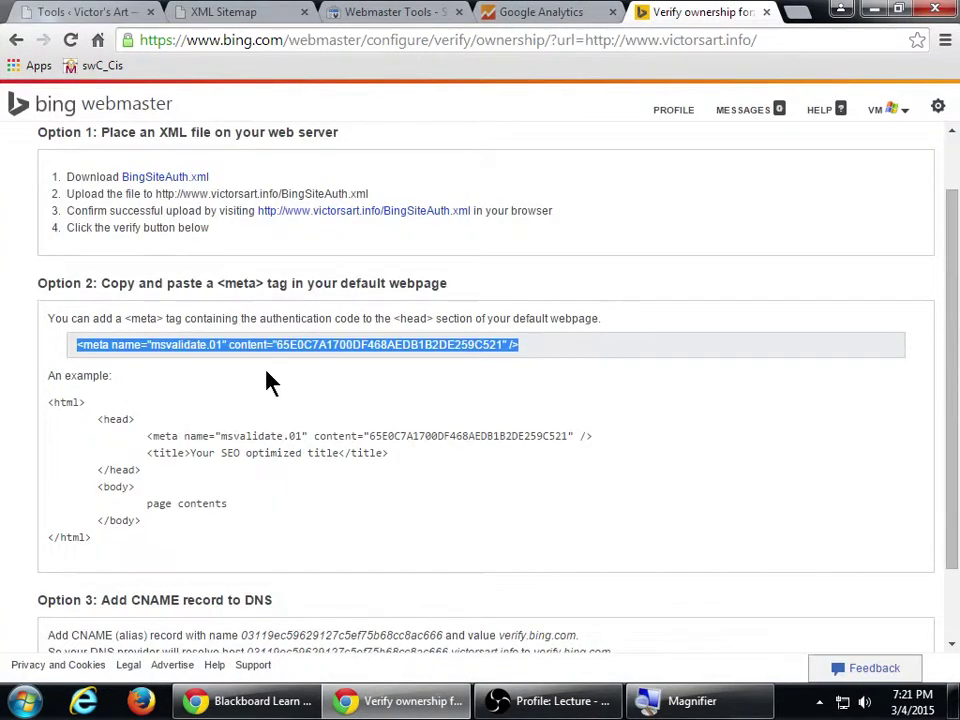
scroll(228, 455, down, 1)
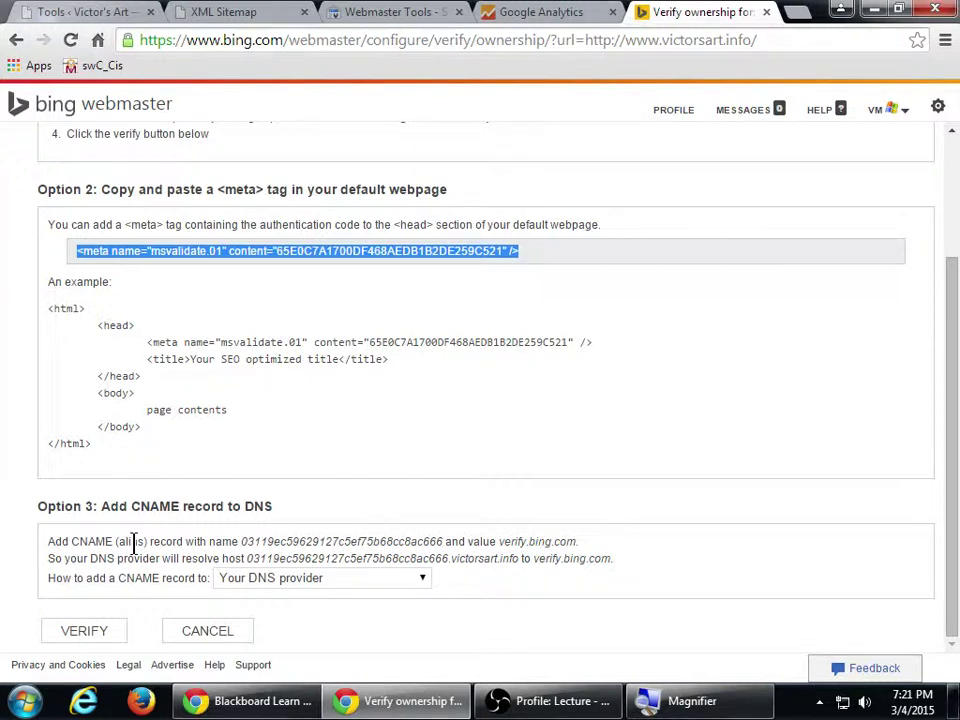
click(115, 632)
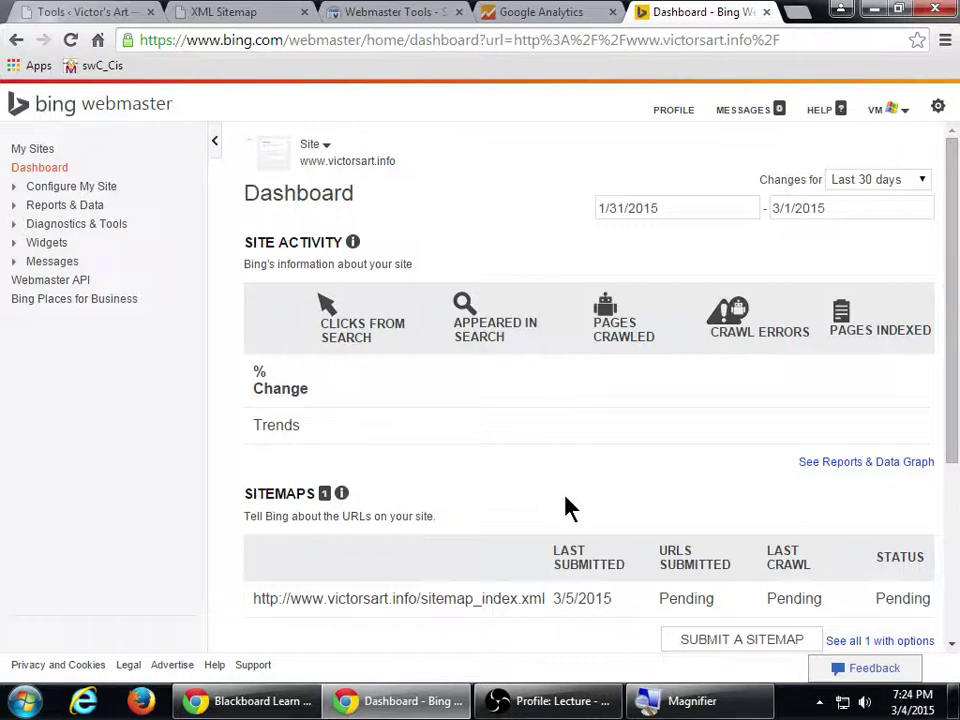
click(560, 701)
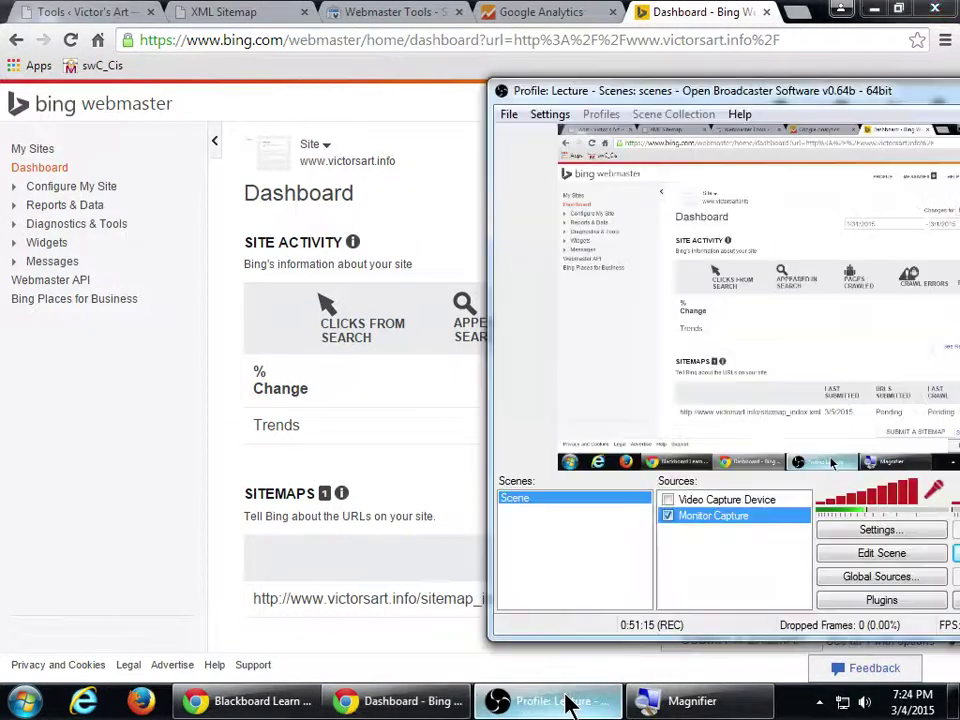